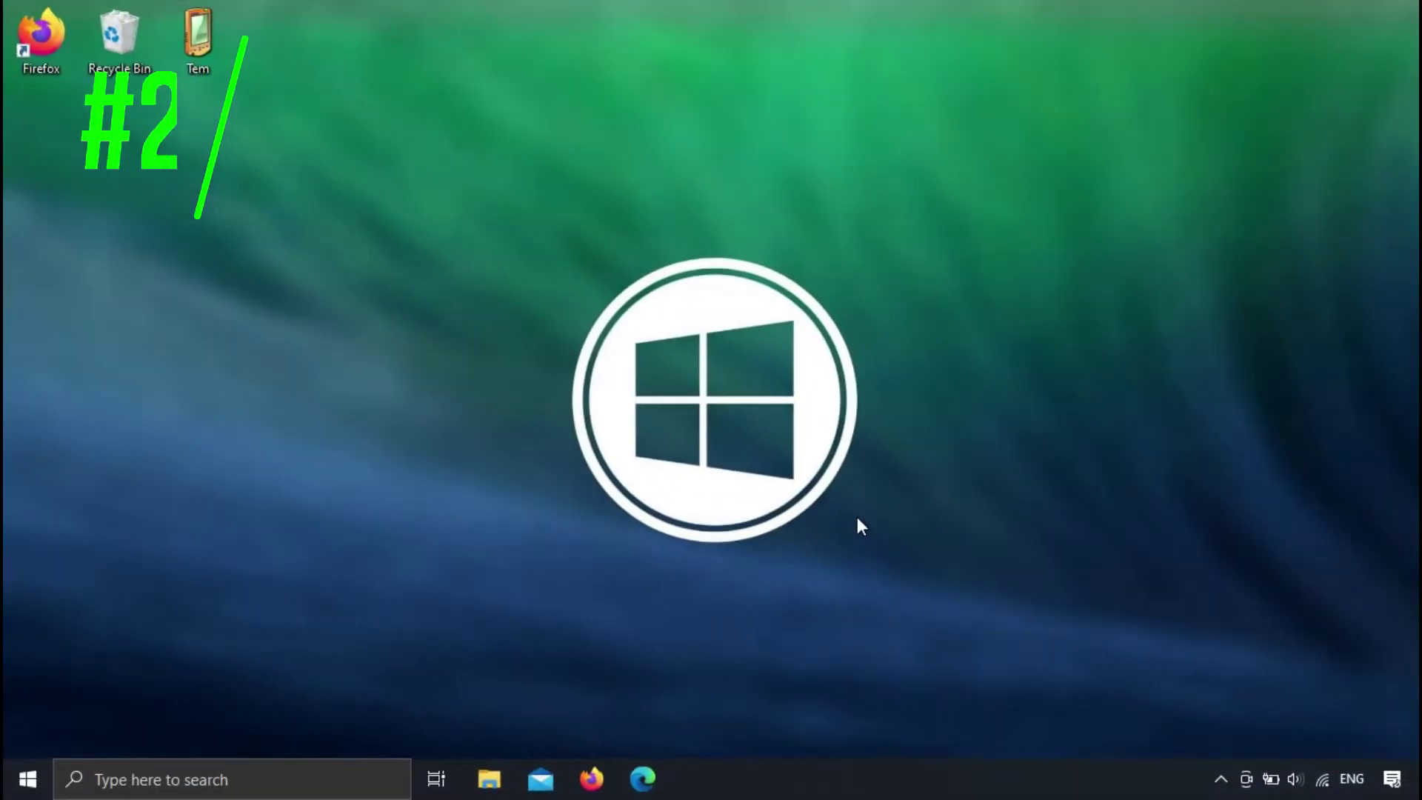
# - Launch the command prompt with administrator rights by running cmd
pyautogui.press('super+r')
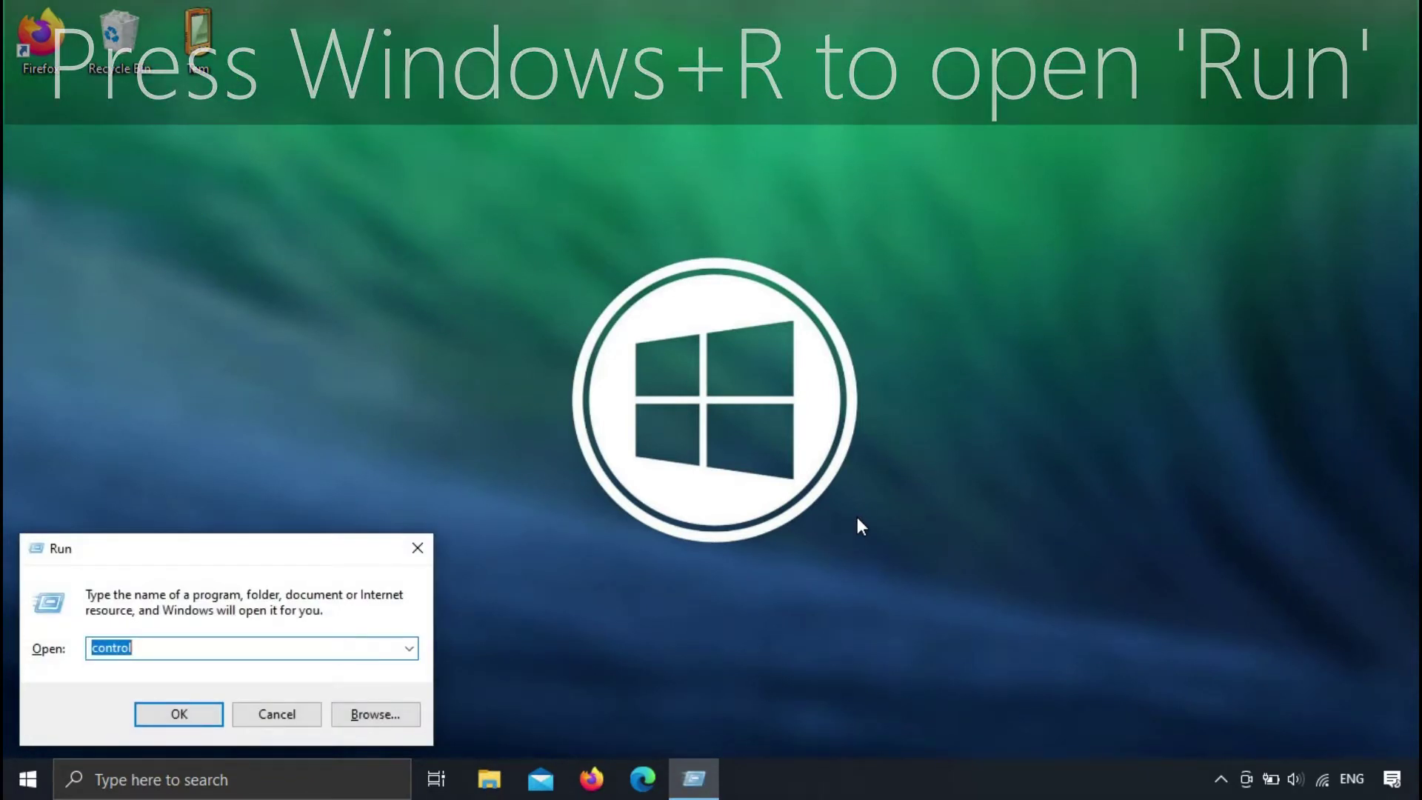
pyautogui.write('cmd')
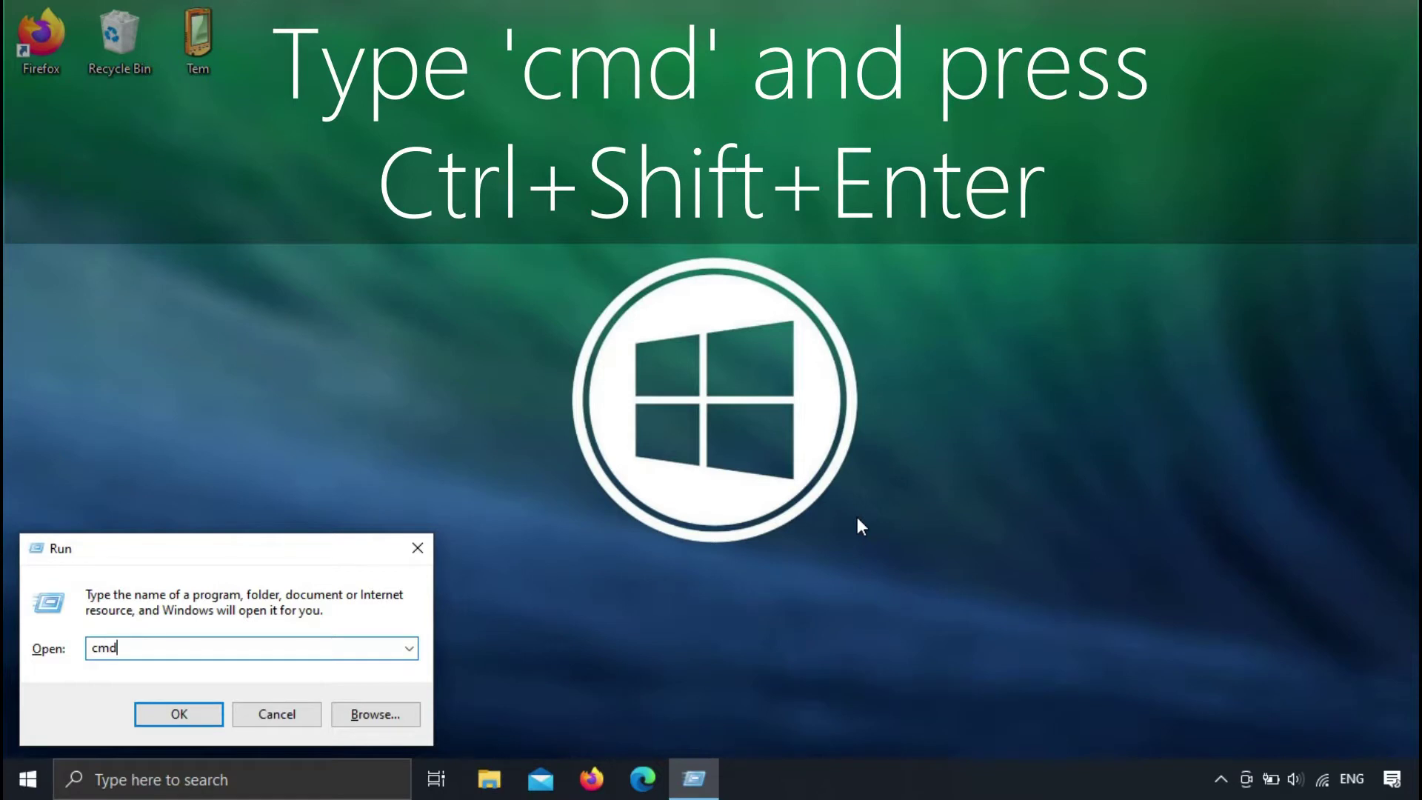
pyautogui.hotkey('ctrl', 'shift', 'Return')
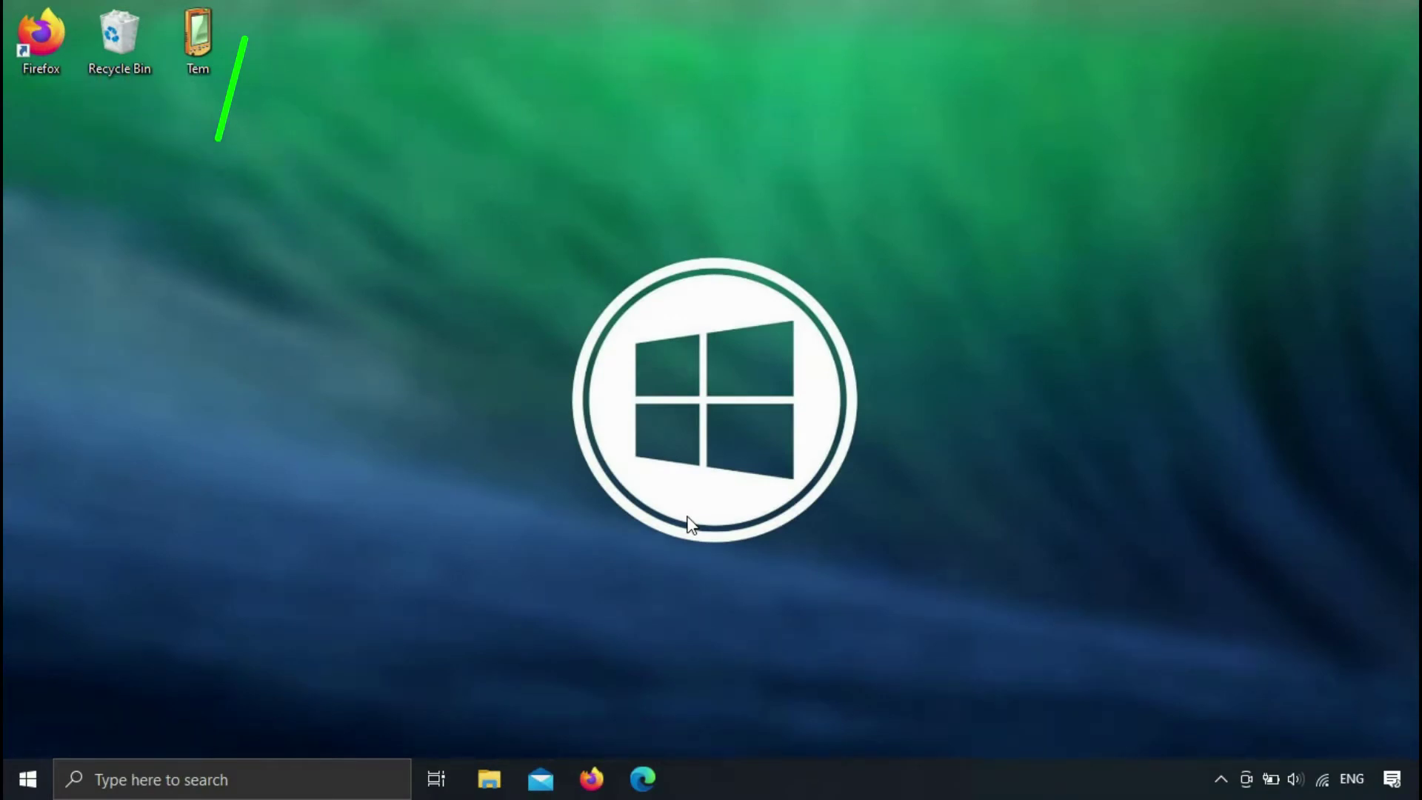
# - Launch Task Manager by running taskmgr, expand it to the detailed view and display the start-up applications
pyautogui.press('super+r')
pyautogui.write('taskmgr')
pyautogui.press('Return')
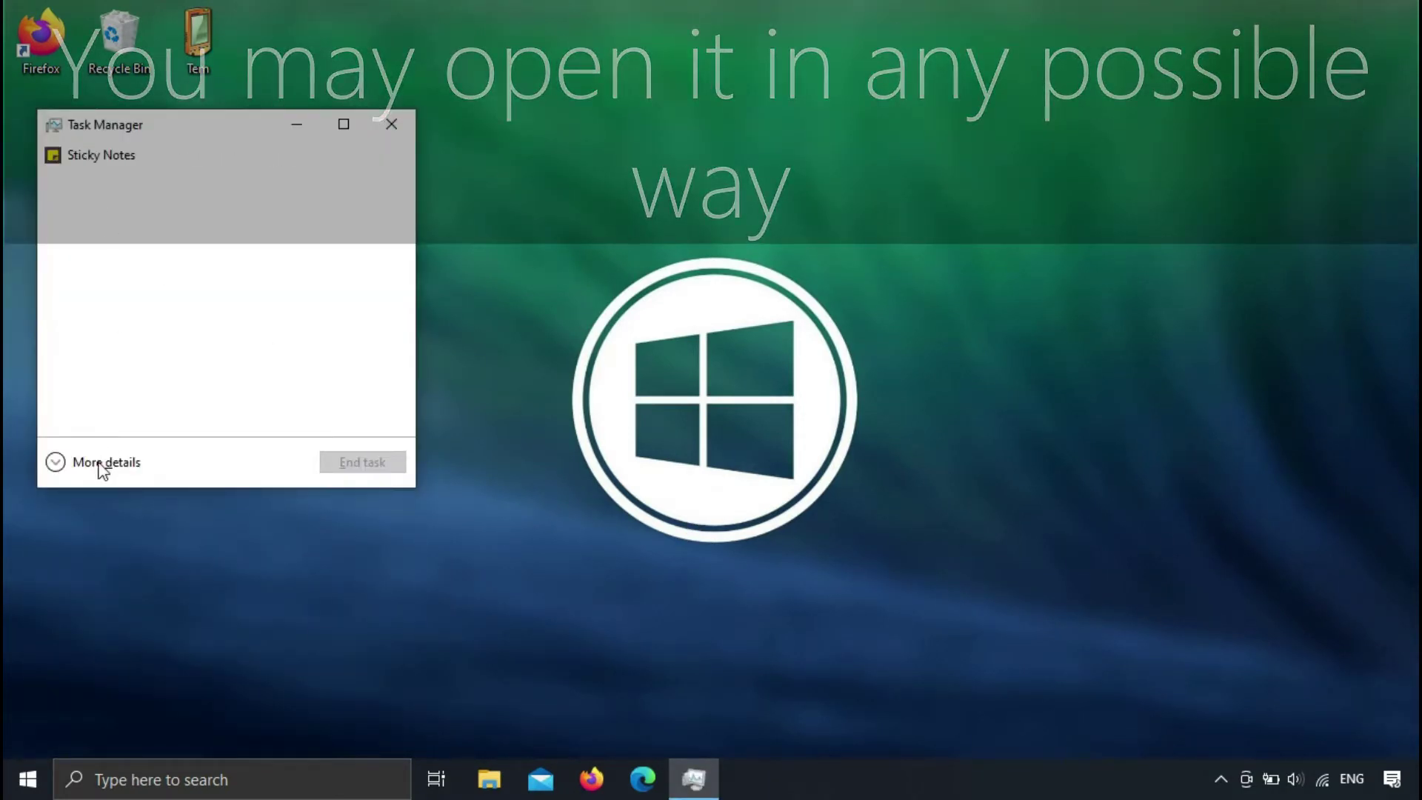
pyautogui.click(103, 464)
pyautogui.click(334, 176)
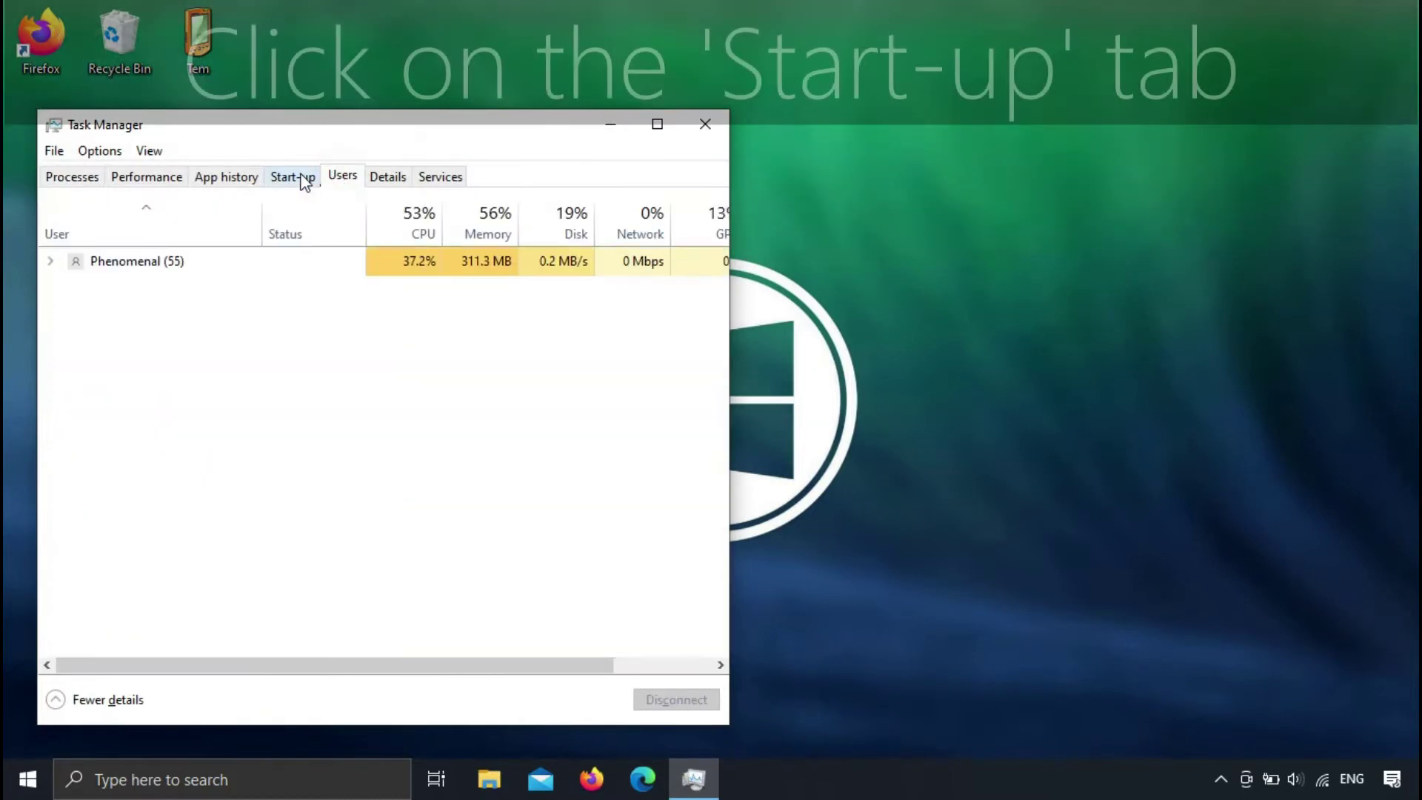
pyautogui.click(305, 178)
pyautogui.moveTo(346, 127); pyautogui.dragTo(487, 87)
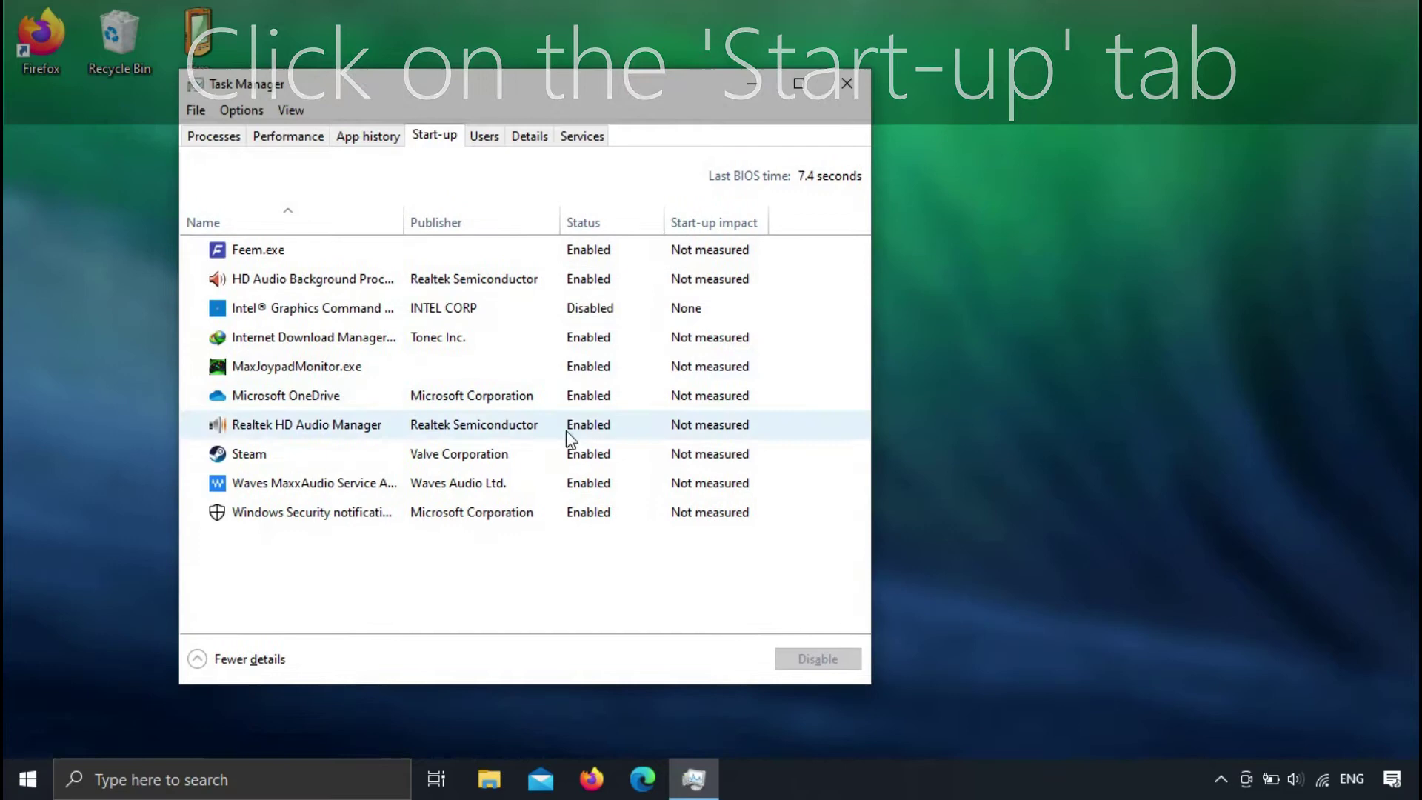
# - Disable the Feem.exe start-up entry and enable it again
pyautogui.click(386, 253)
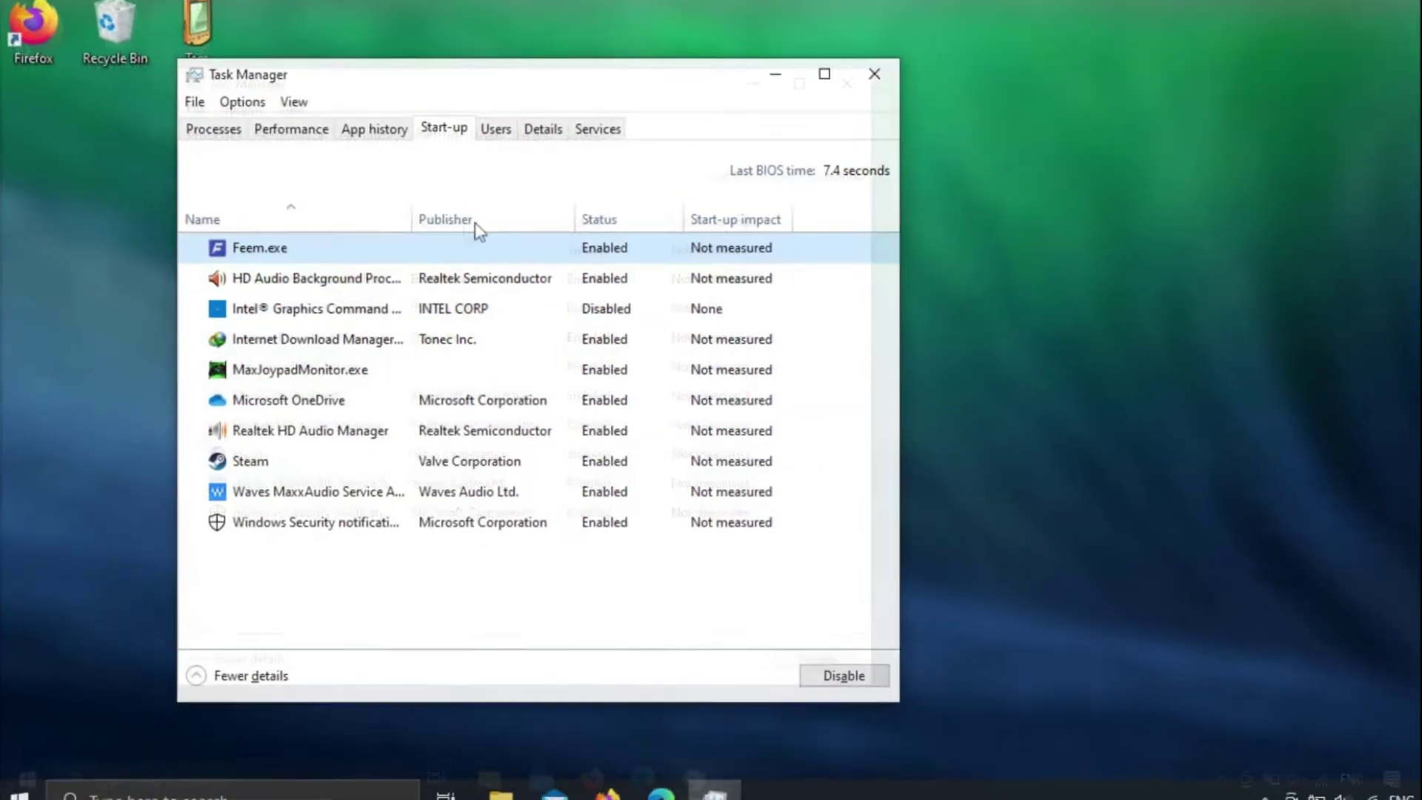
pyautogui.click(831, 678)
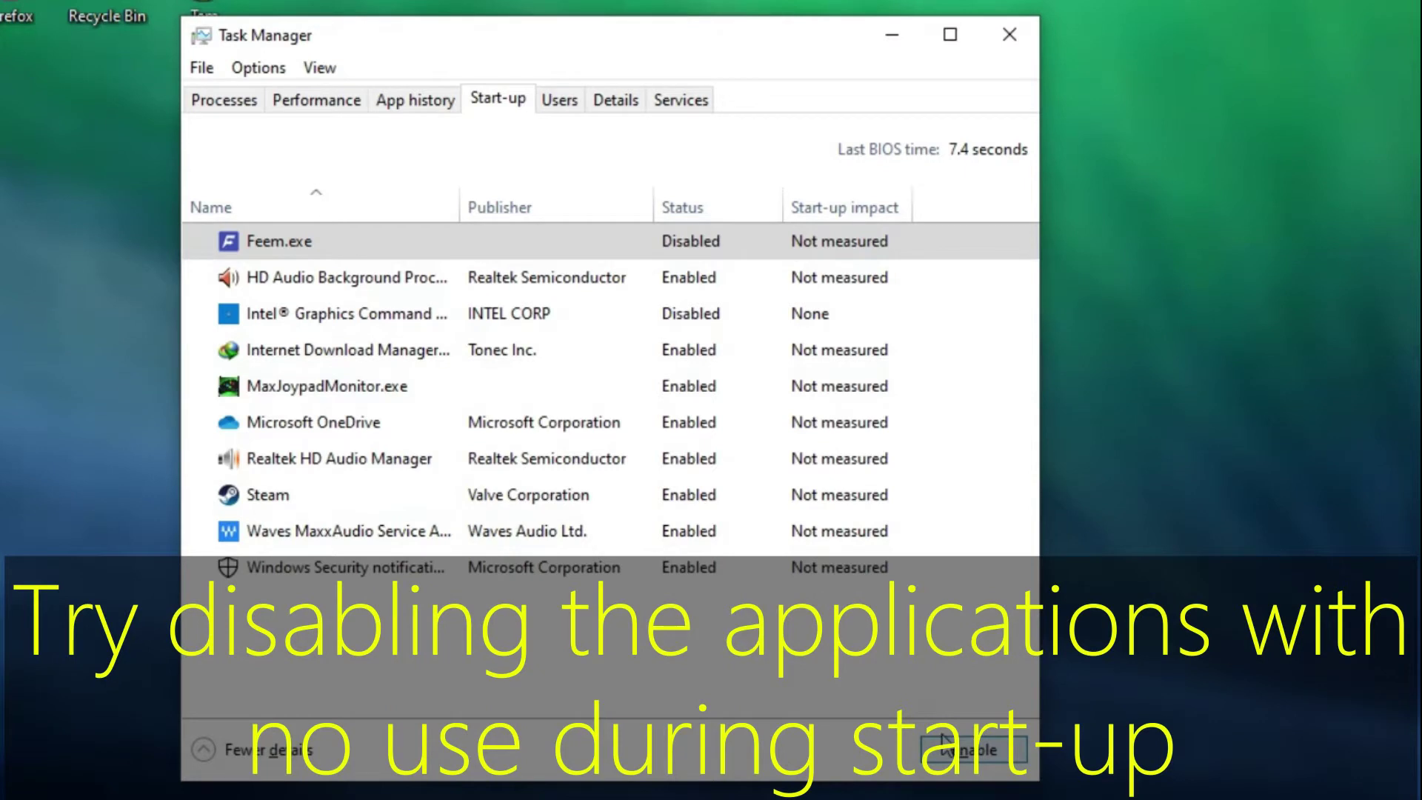
pyautogui.click(947, 751)
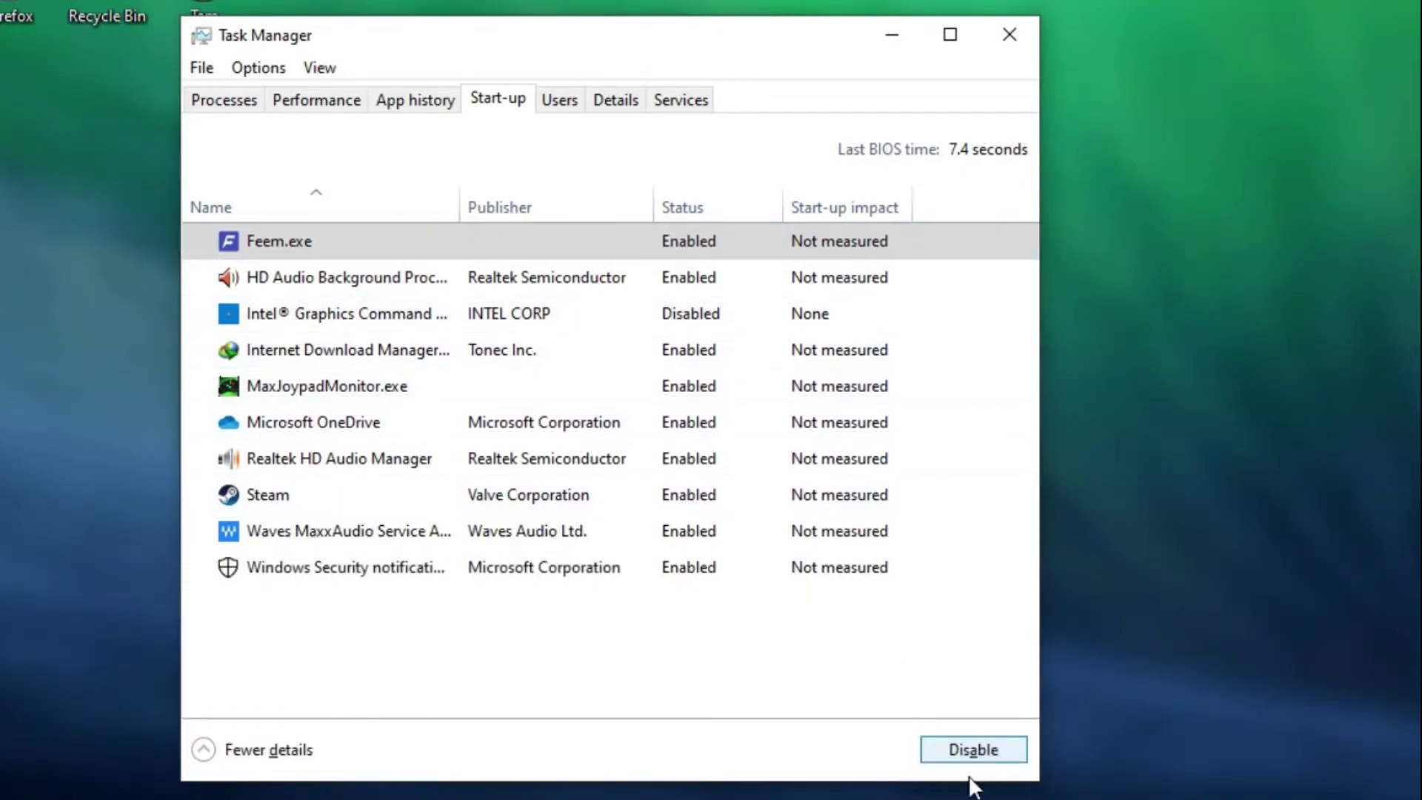
# - Disable Steam from launching at start-up
pyautogui.click(732, 281)
pyautogui.click(774, 493)
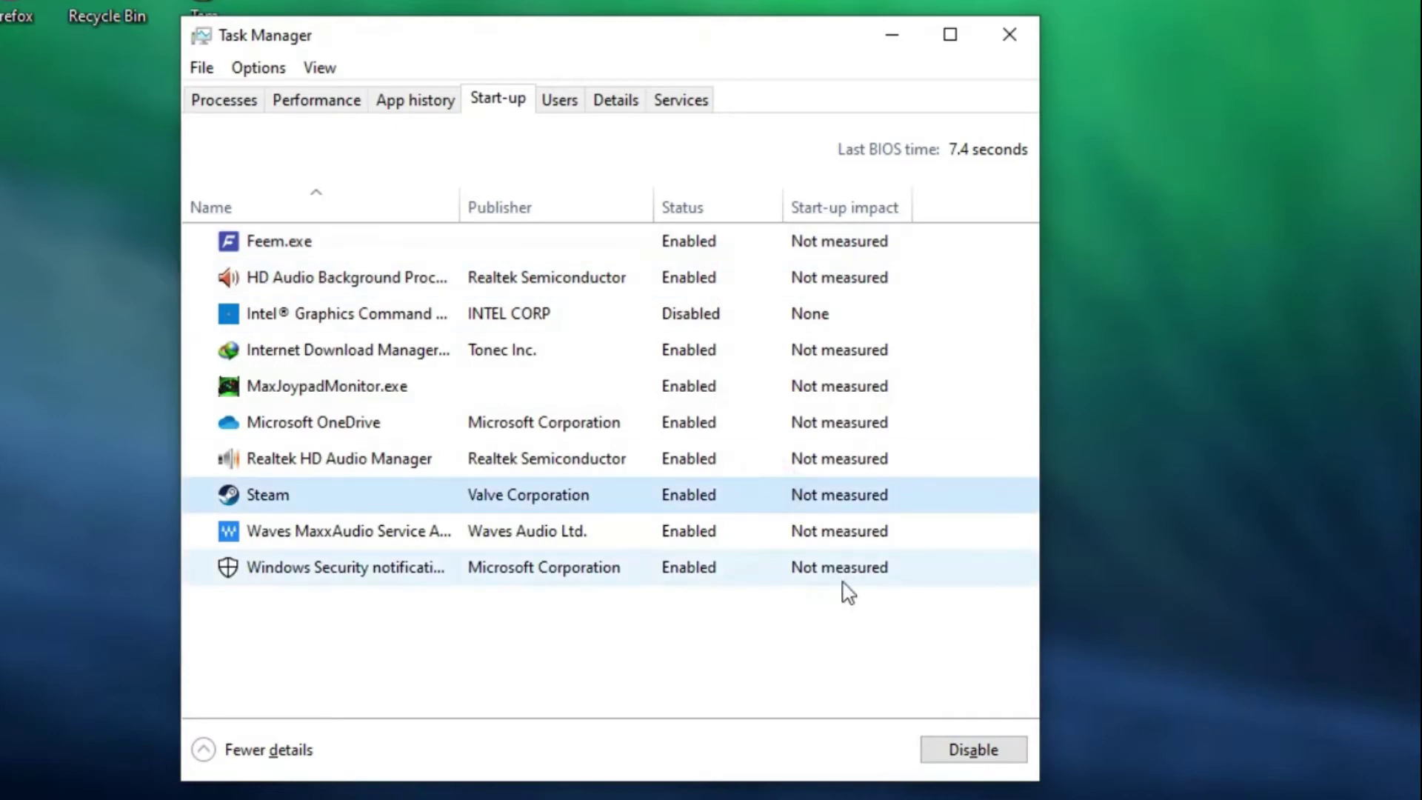
pyautogui.click(973, 749)
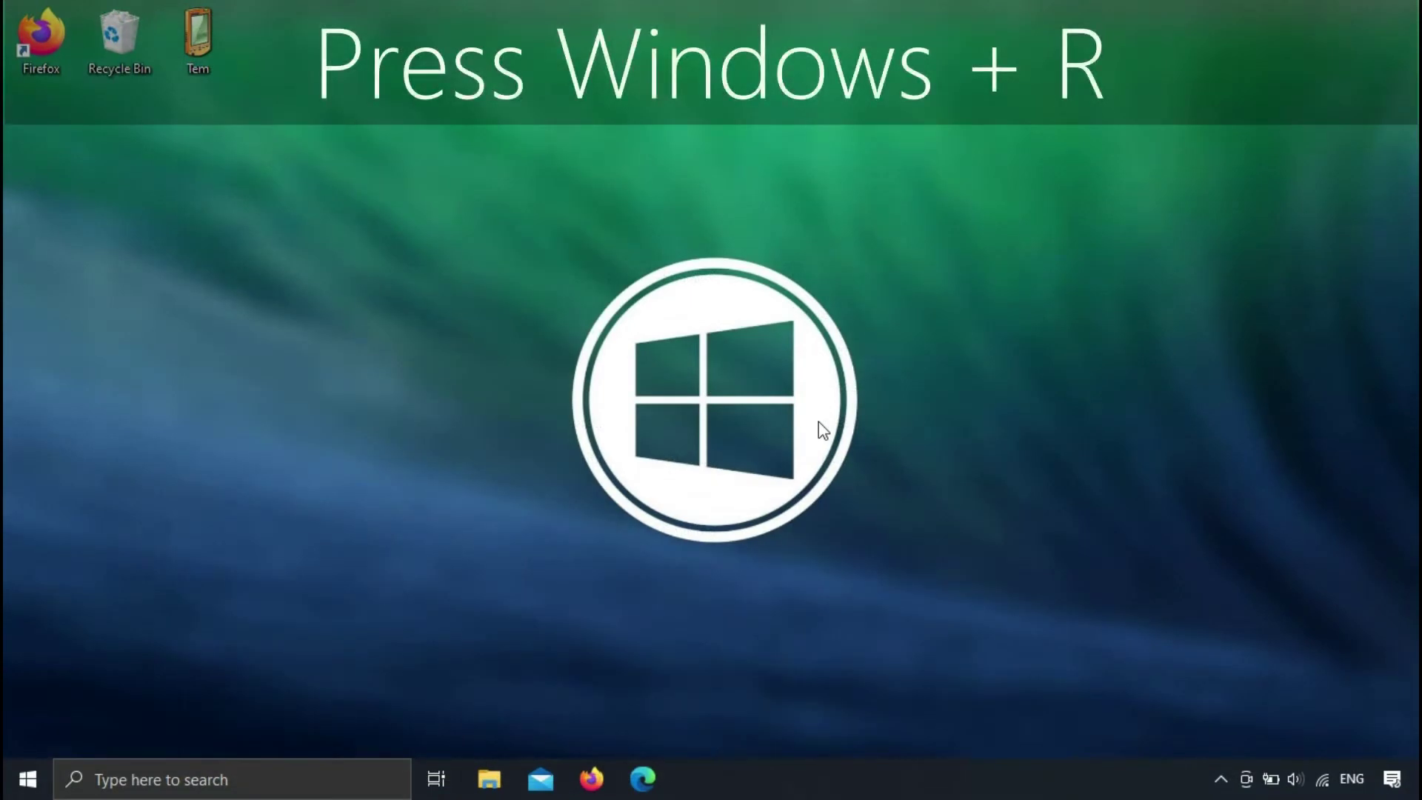
# - Open System Configuration by running msconfig
pyautogui.press('super+r')
pyautogui.write('msconf')
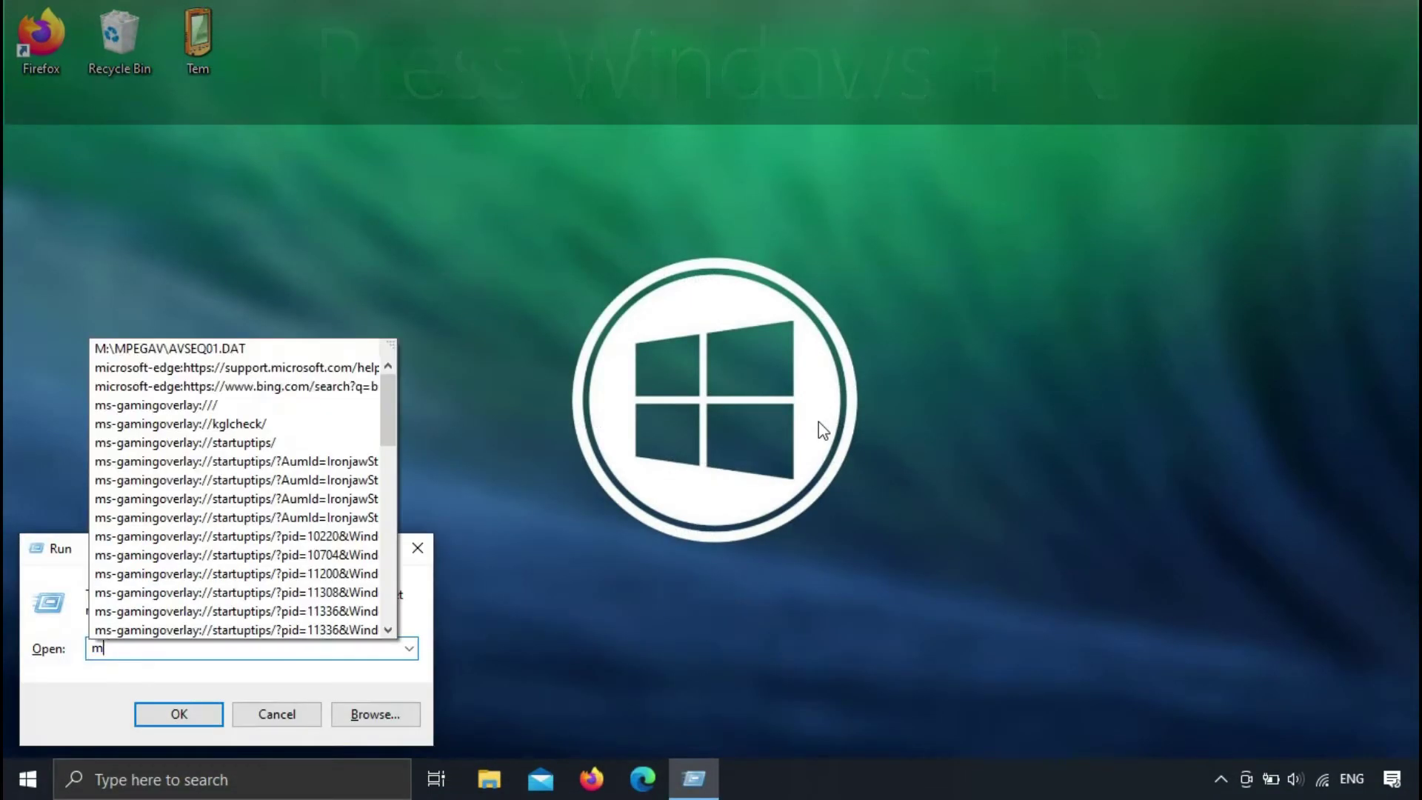
pyautogui.write('ig')
pyautogui.press('Return')
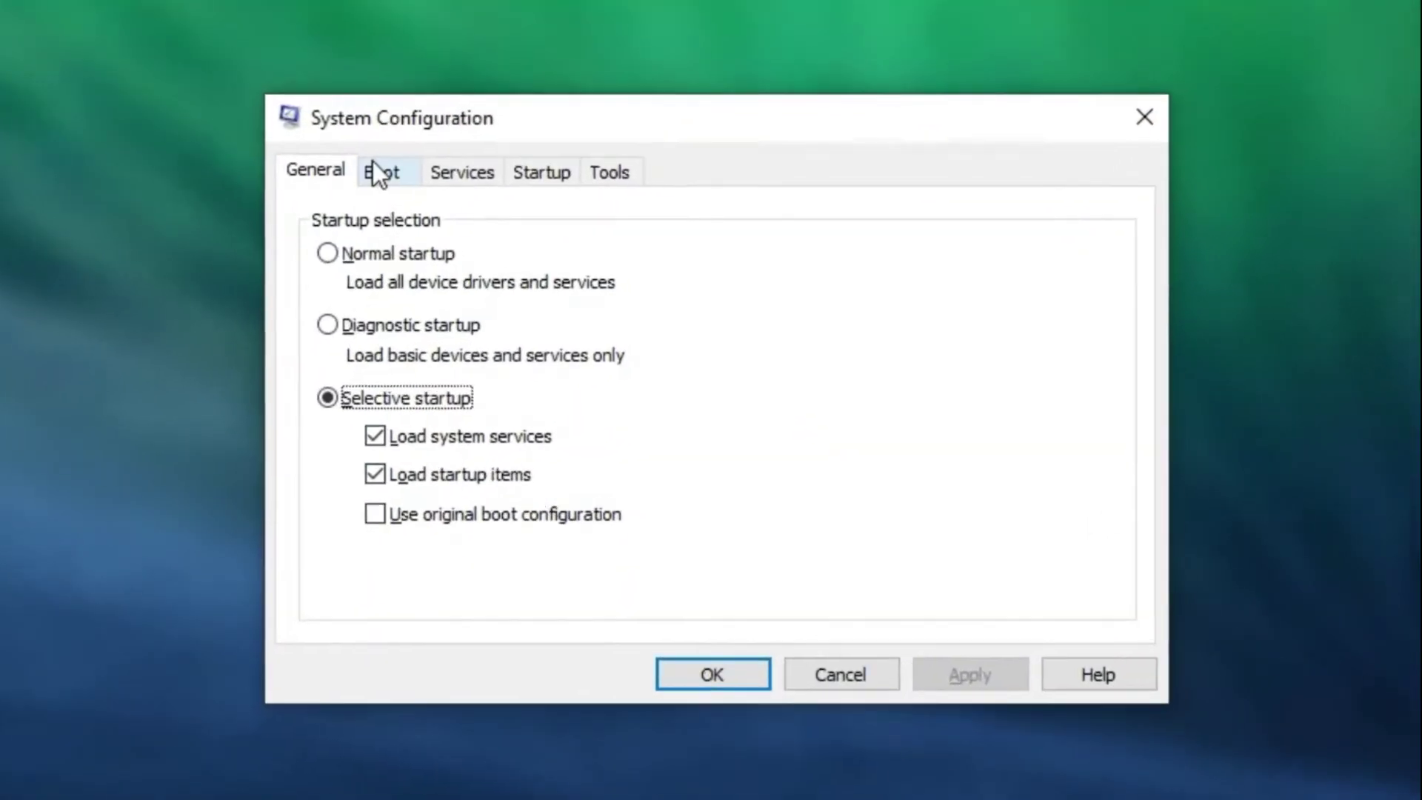
# - Display the services in System Configuration and hide all Microsoft services from the list
pyautogui.click(491, 227)
pyautogui.click(422, 151)
pyautogui.click(518, 152)
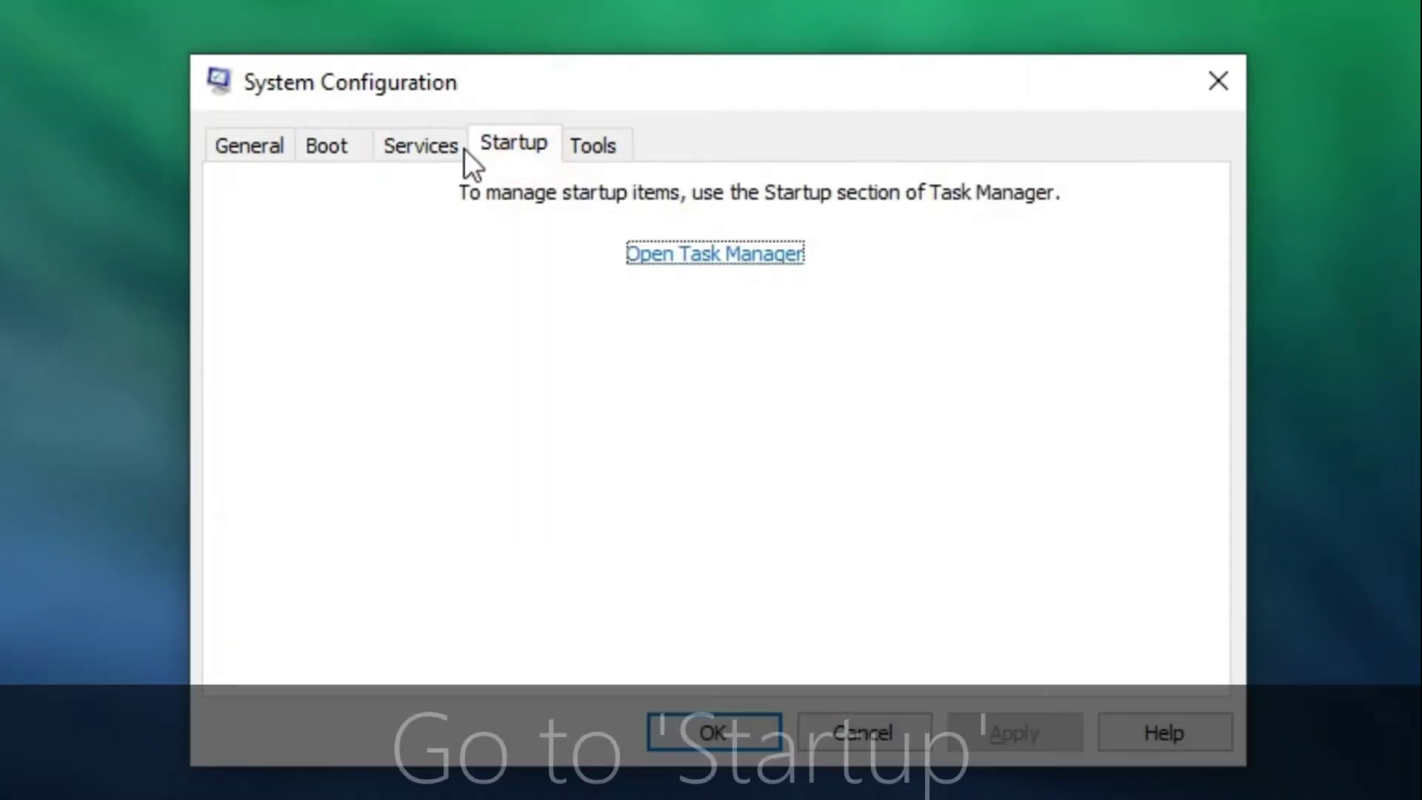
pyautogui.click(432, 148)
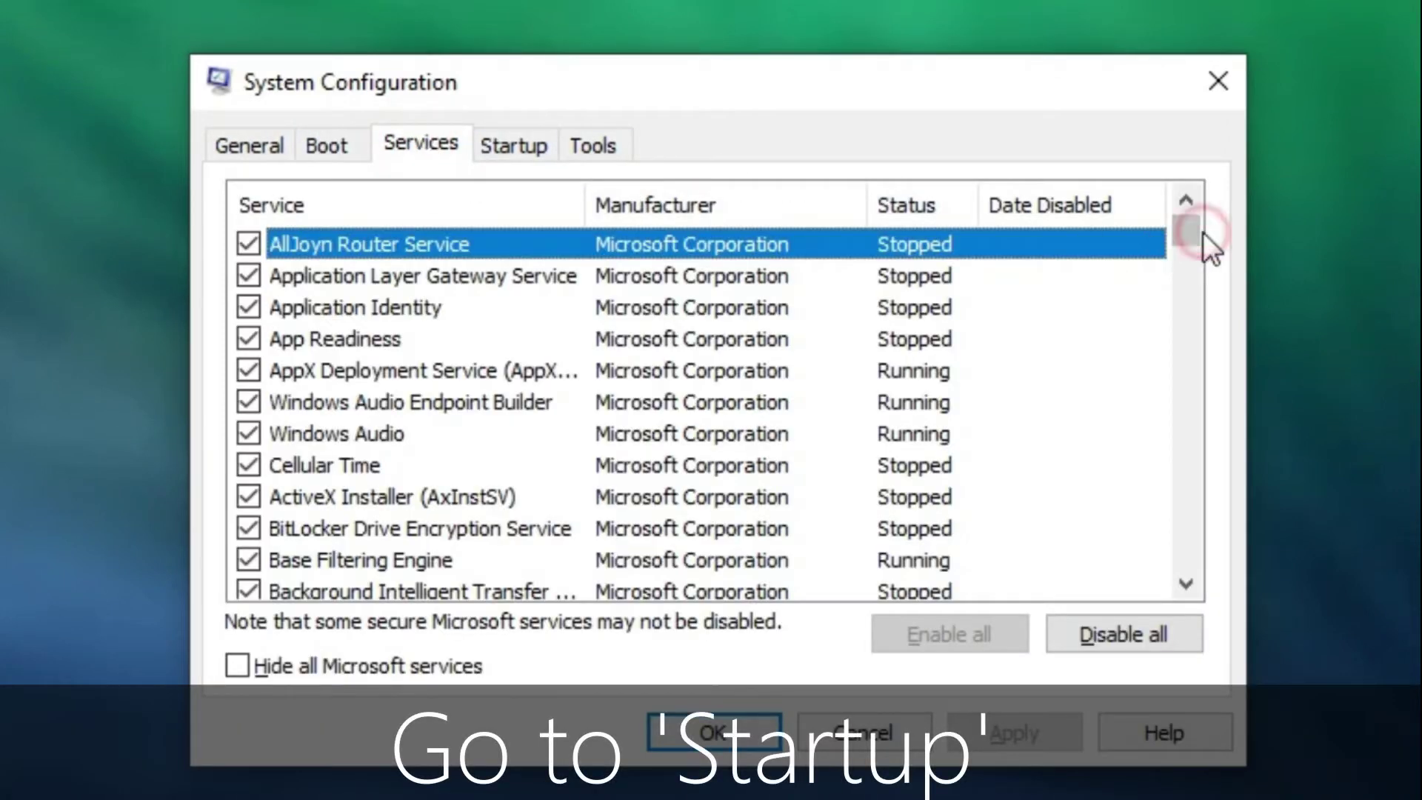
pyautogui.moveTo(1193, 228); pyautogui.dragTo(1209, 190)
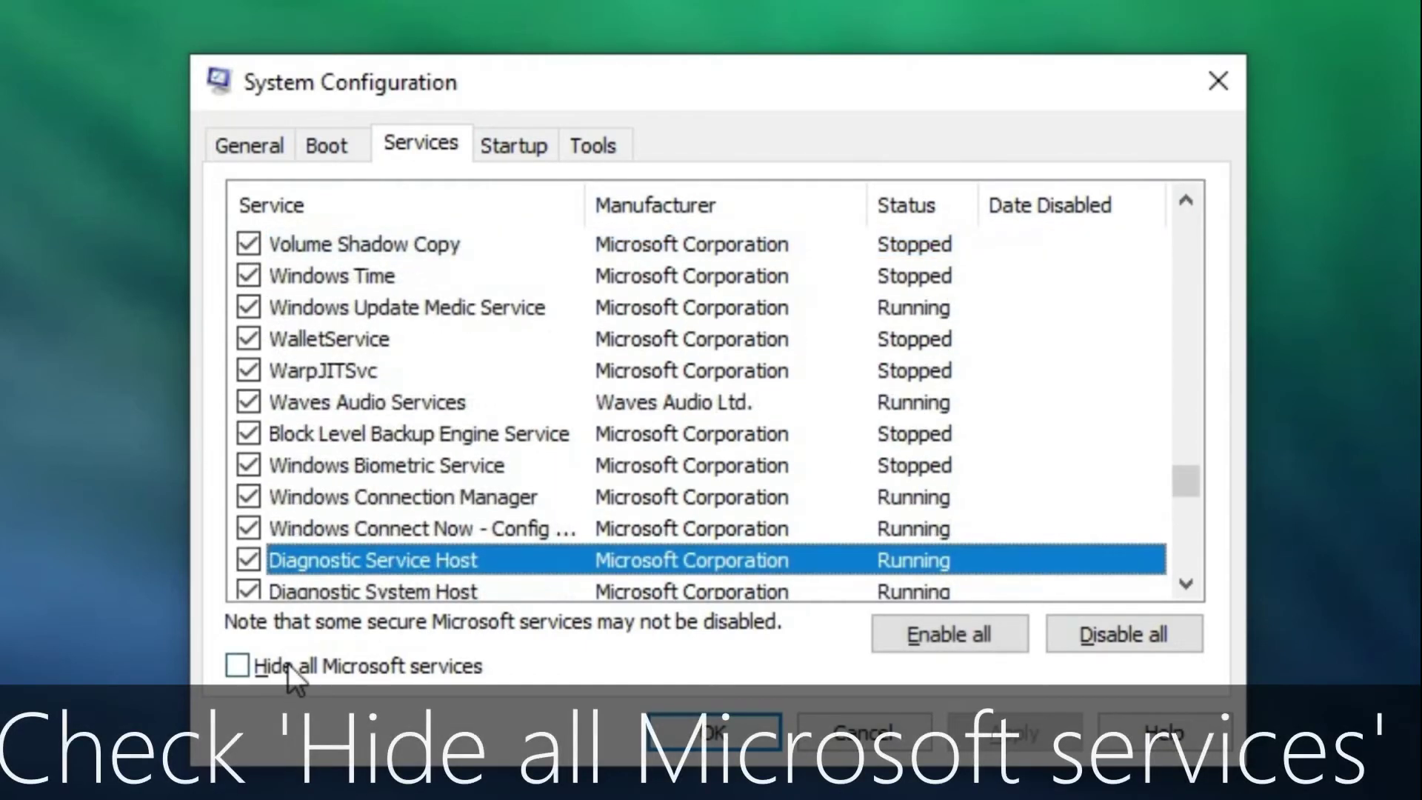
pyautogui.click(289, 664)
pyautogui.click(776, 433)
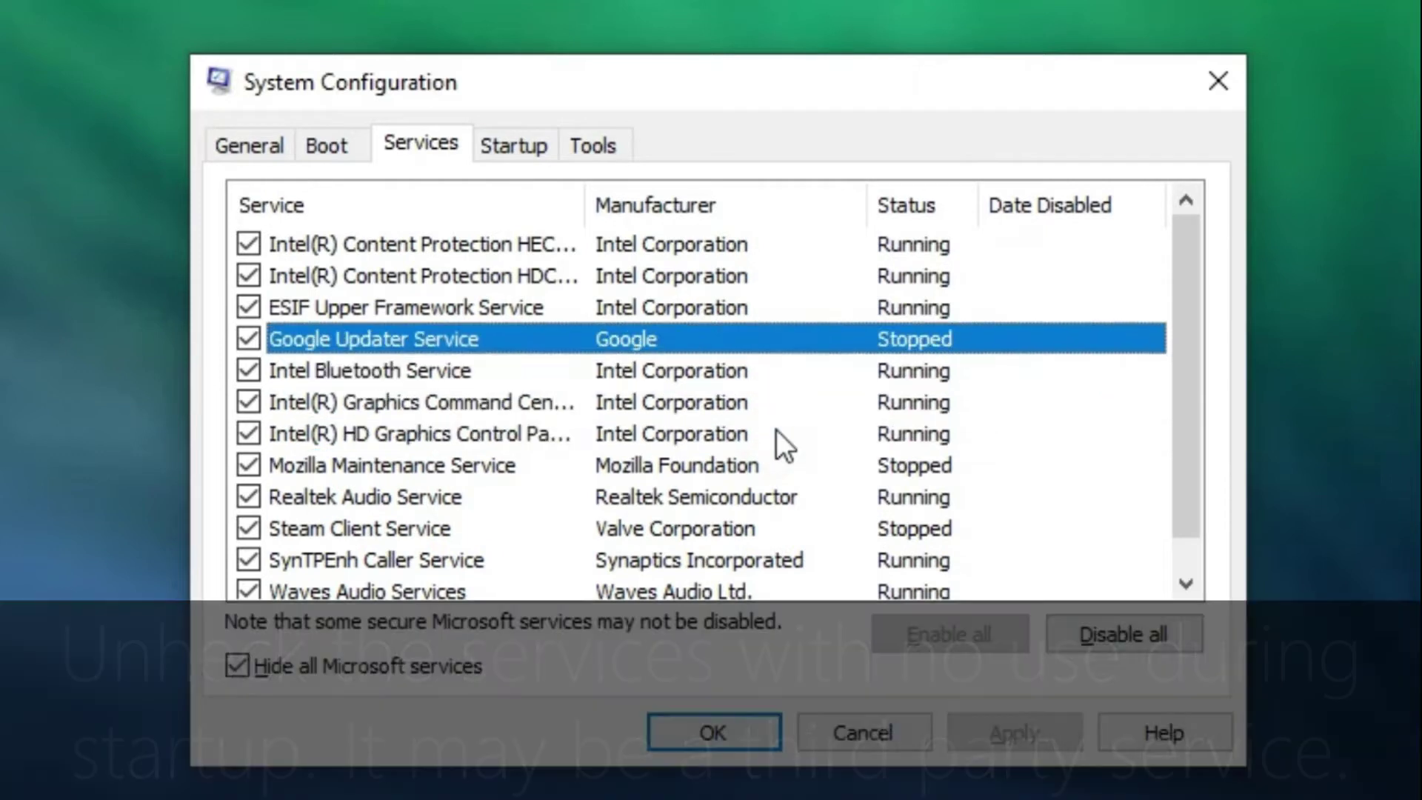
# - Disable the Google Updater Service and apply the change
pyautogui.click(248, 339)
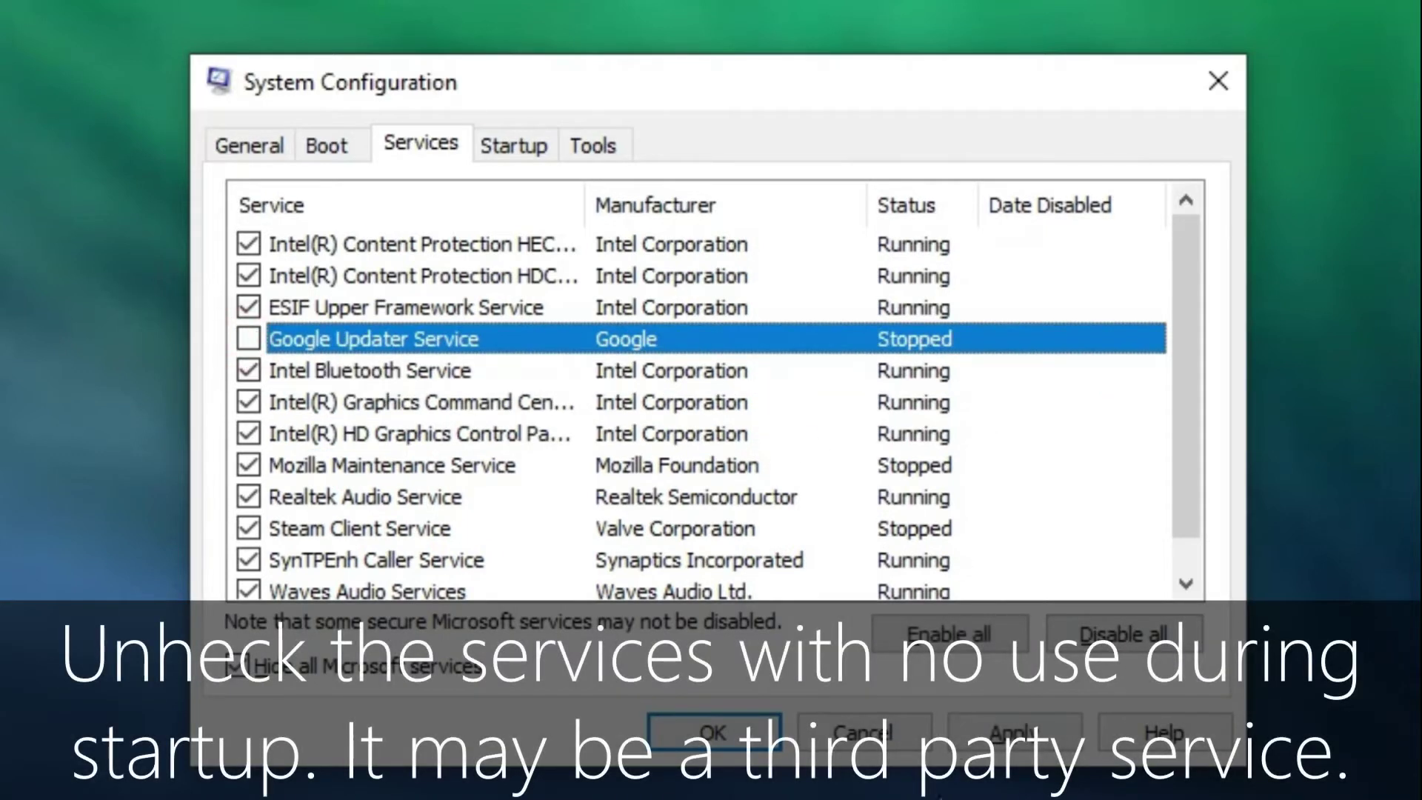
pyautogui.click(1000, 733)
# - Look through the remaining non-Microsoft services and close System Configuration, accepting the configuration
pyautogui.click(708, 406)
pyautogui.press('Down')
pyautogui.press('Down')
pyautogui.press('Down')
pyautogui.press('Down')
pyautogui.press('Down')
pyautogui.press('Down')
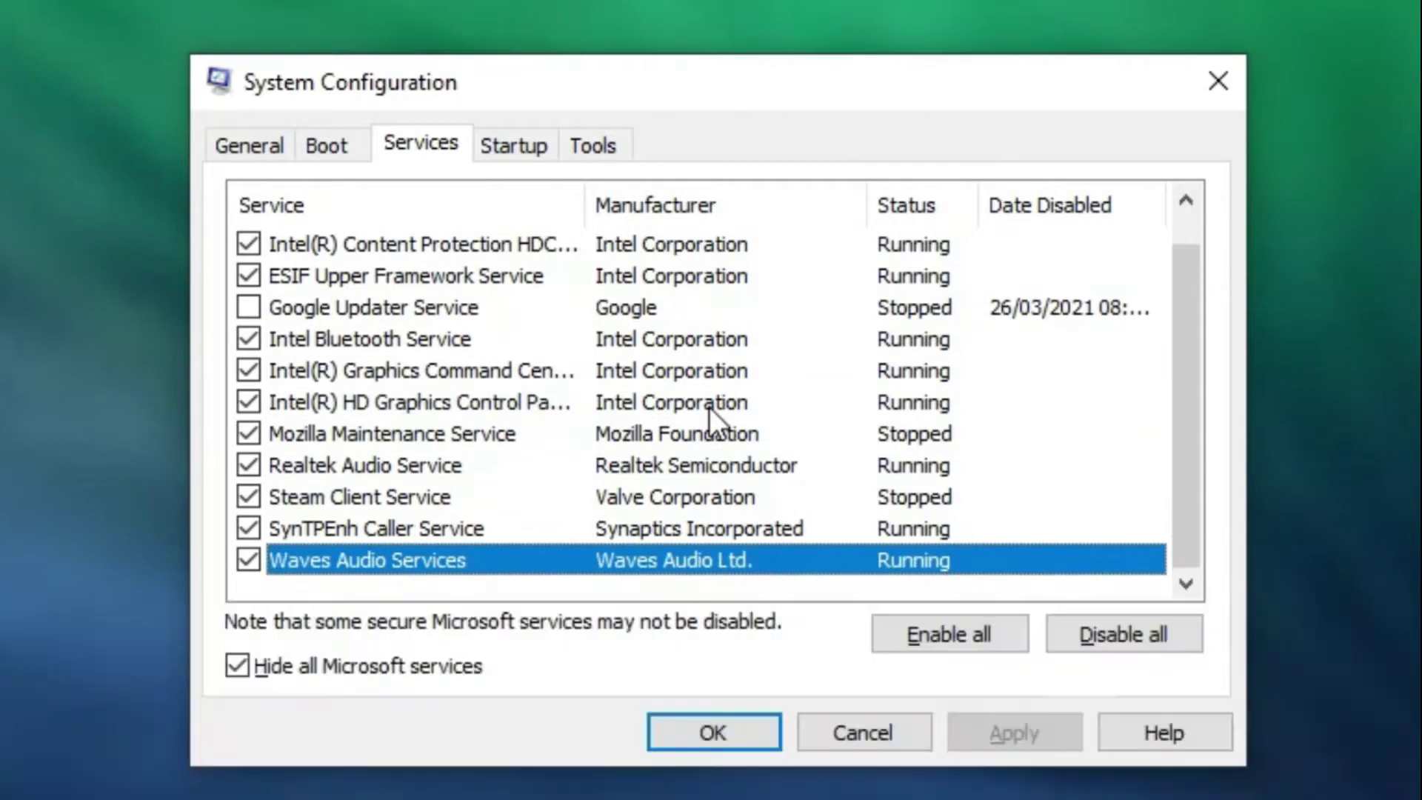
pyautogui.press('Up')
pyautogui.press('Up')
pyautogui.press('Up')
pyautogui.press('Up')
pyautogui.press('Up')
pyautogui.press('Up')
pyautogui.press('Up')
pyautogui.press('Up')
pyautogui.press('Up')
pyautogui.press('Up')
pyautogui.press('Up')
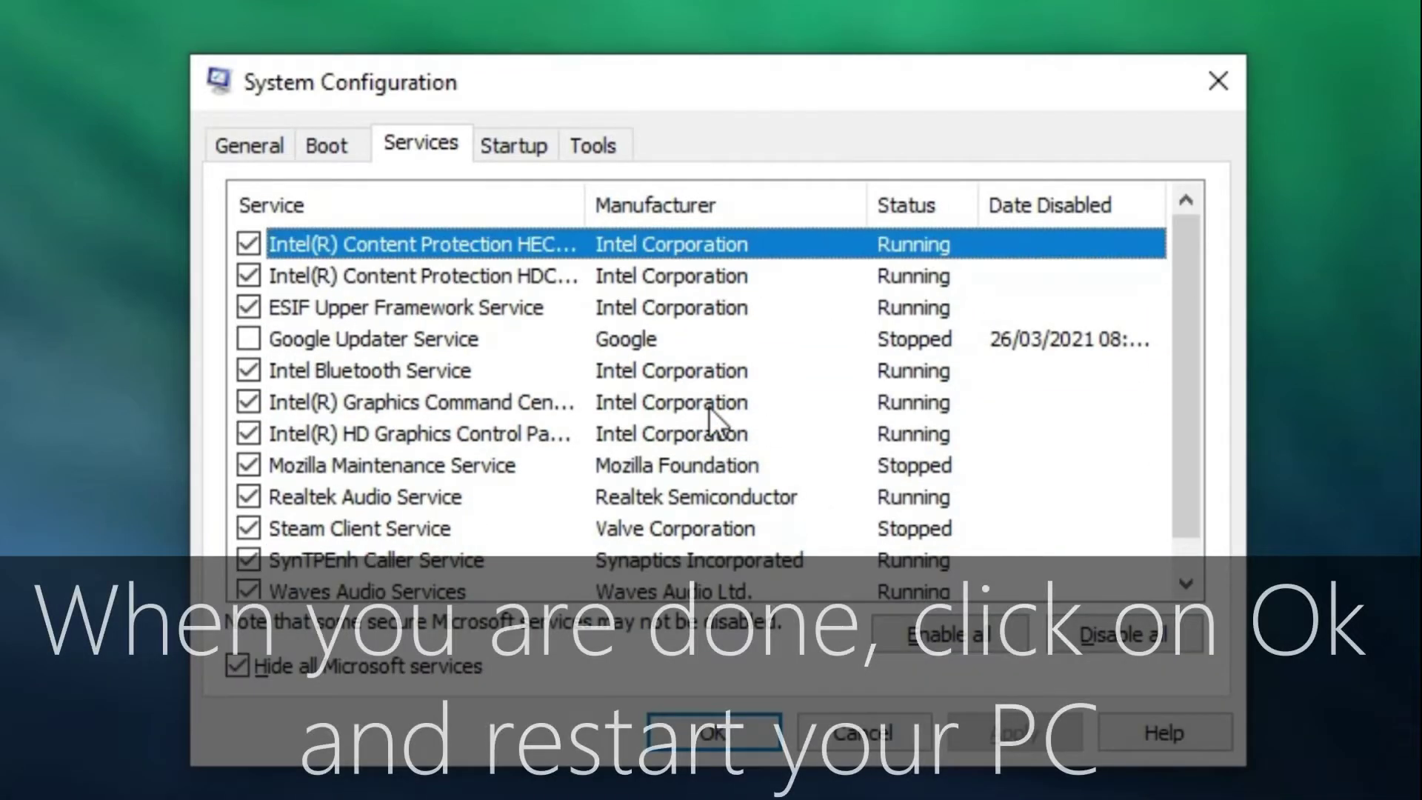
pyautogui.click(708, 740)
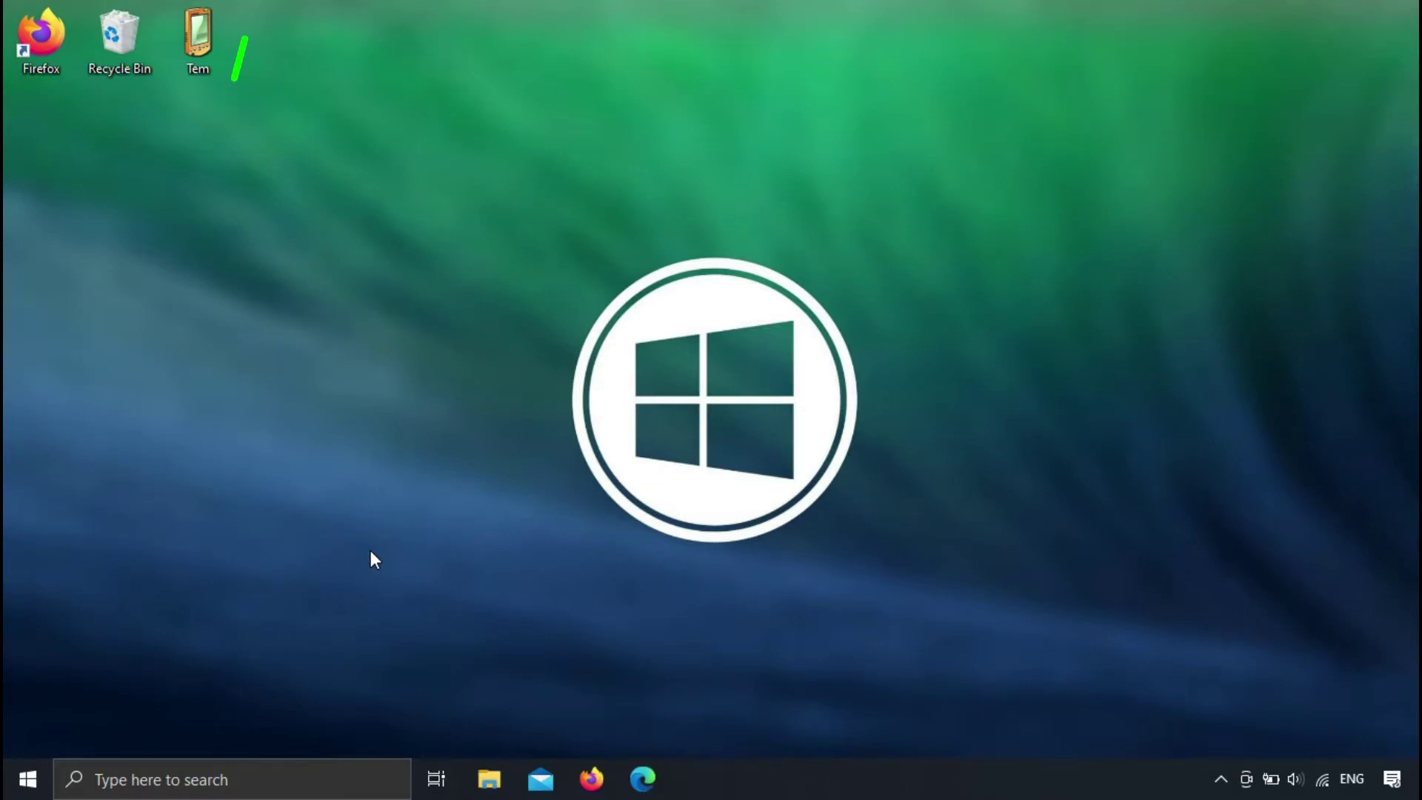
# - Bring up the Windows quick link menu of system tools, dismiss it and bring it up again
pyautogui.press('super+x')
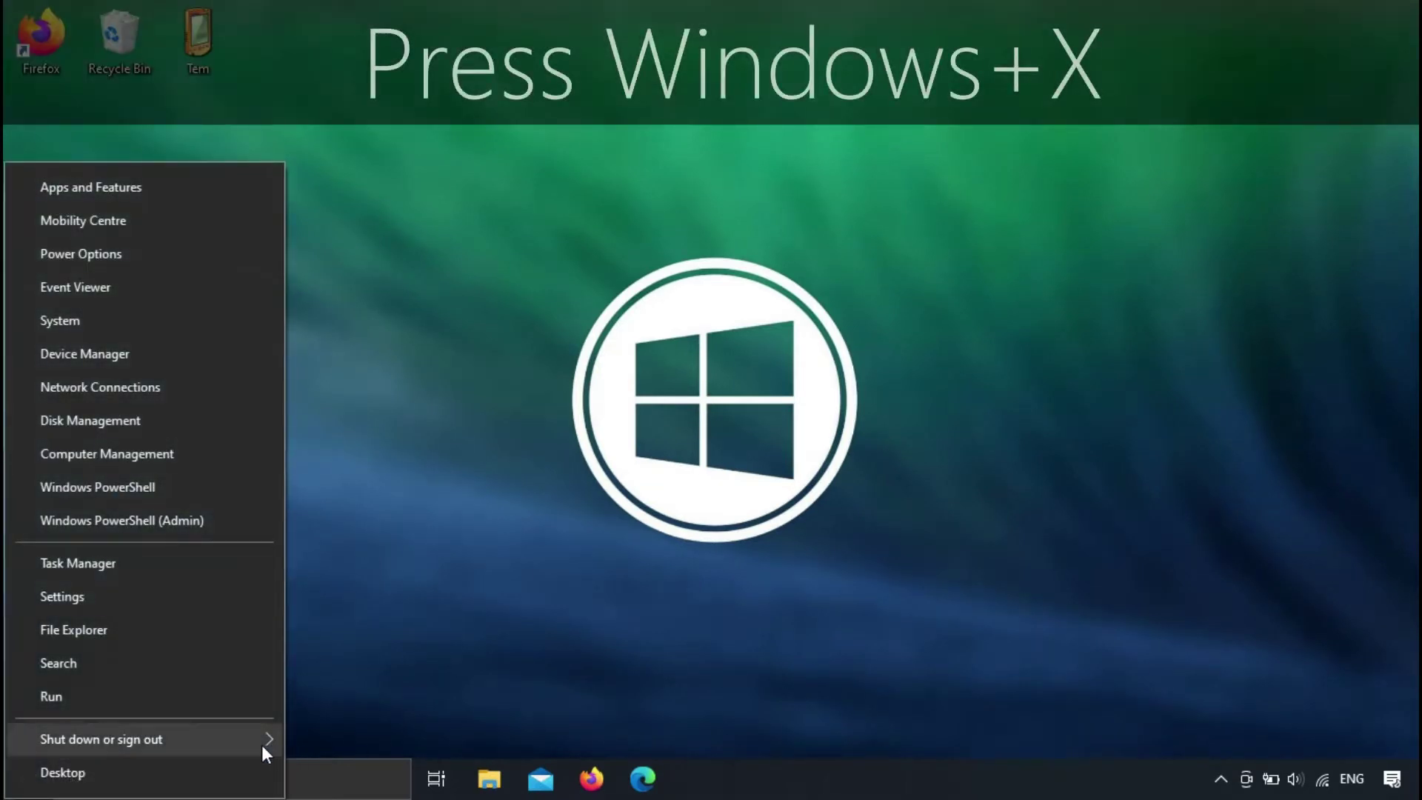
pyautogui.click(393, 385)
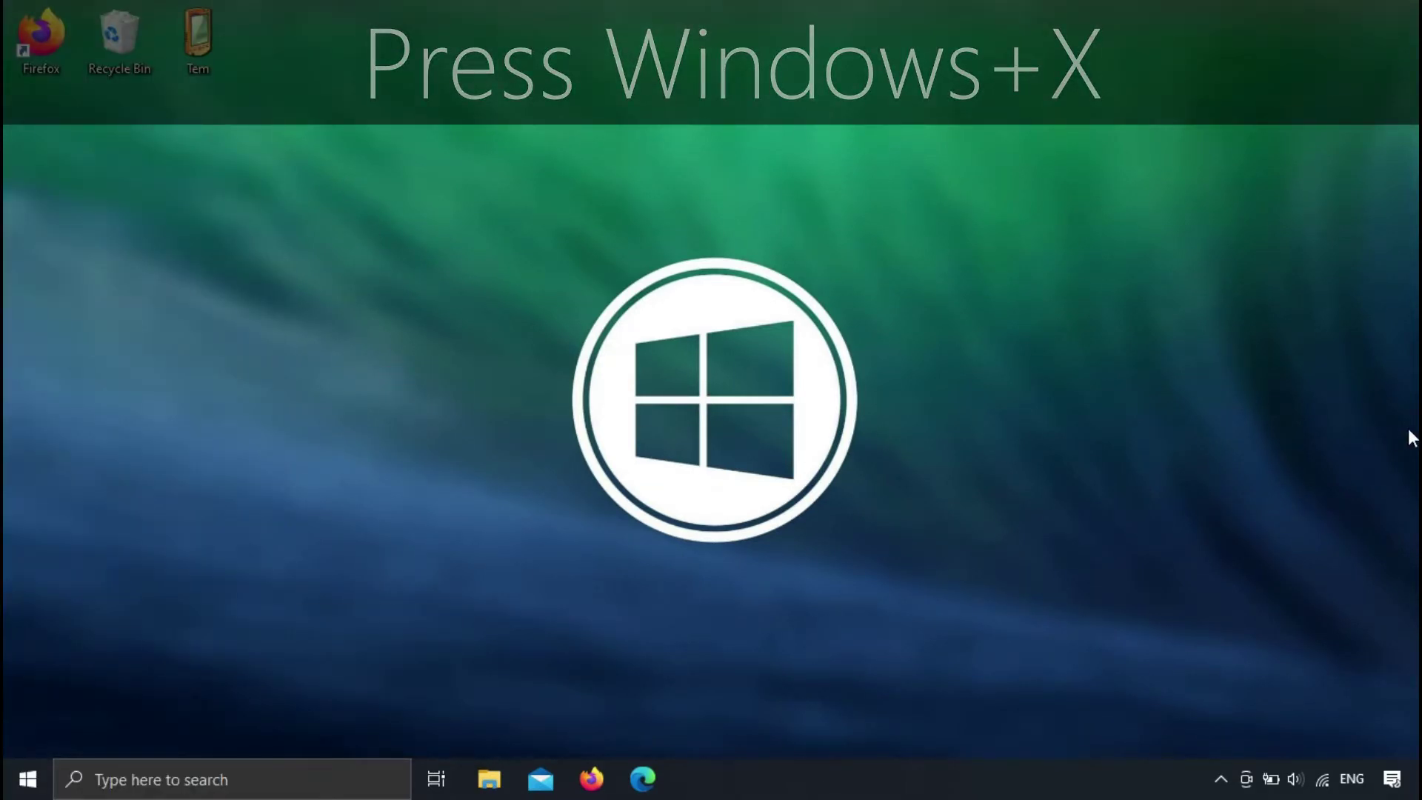
pyautogui.press('super+x')
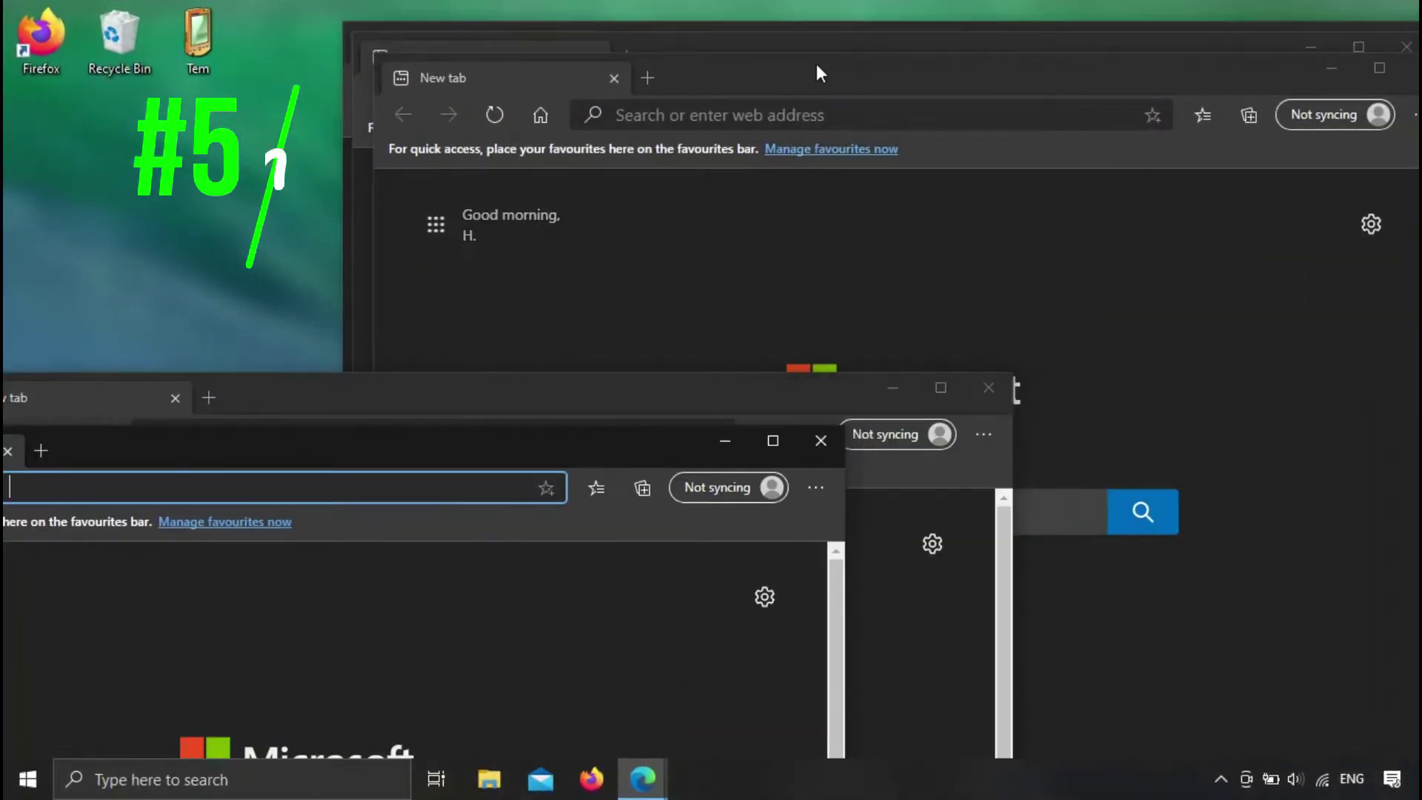
# - Arrange two Microsoft Edge windows side by side across the screen
pyautogui.moveTo(816, 63); pyautogui.dragTo(3, 444)
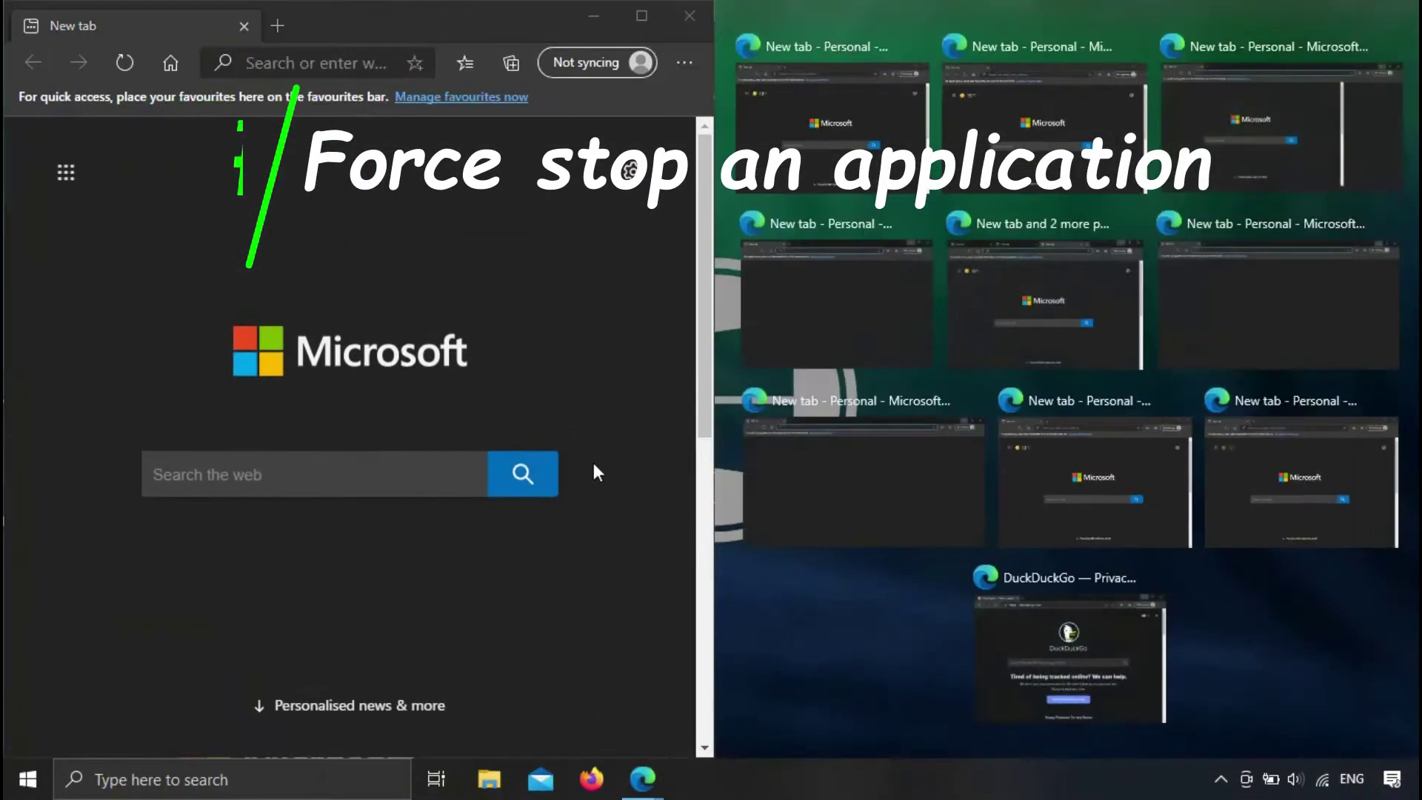
pyautogui.click(833, 103)
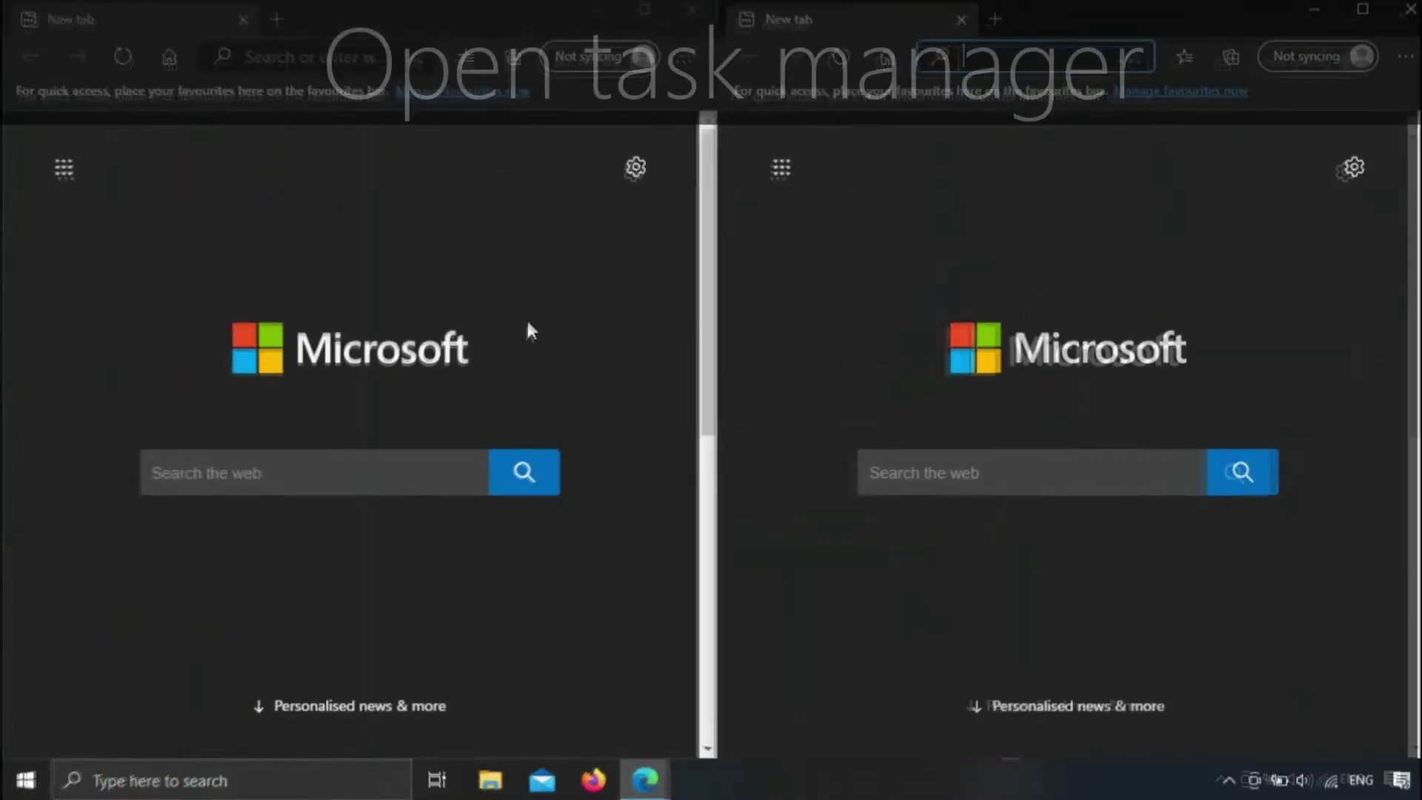
# - Open Task Manager over the Edge windows by running taskmgr
pyautogui.press('super+r')
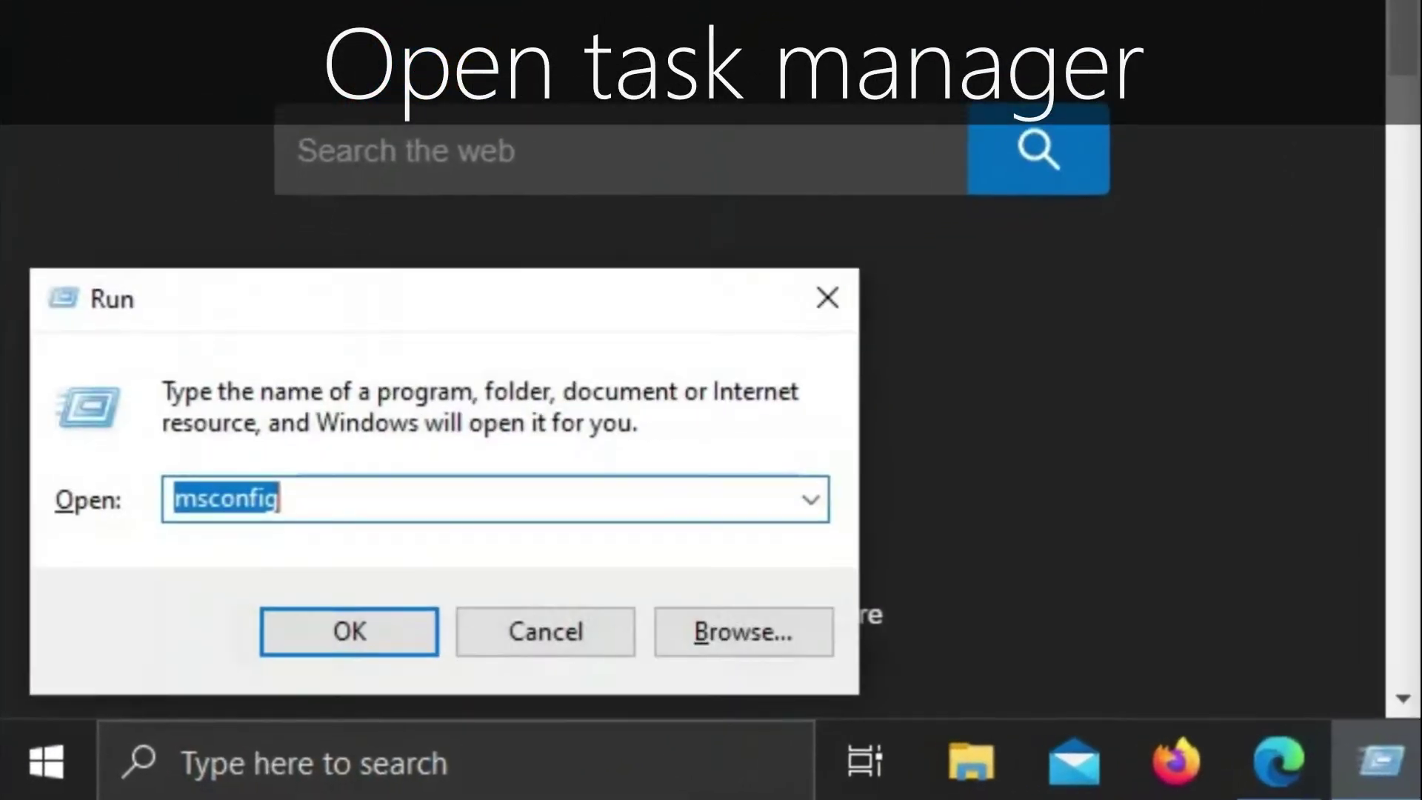
pyautogui.write('tas')
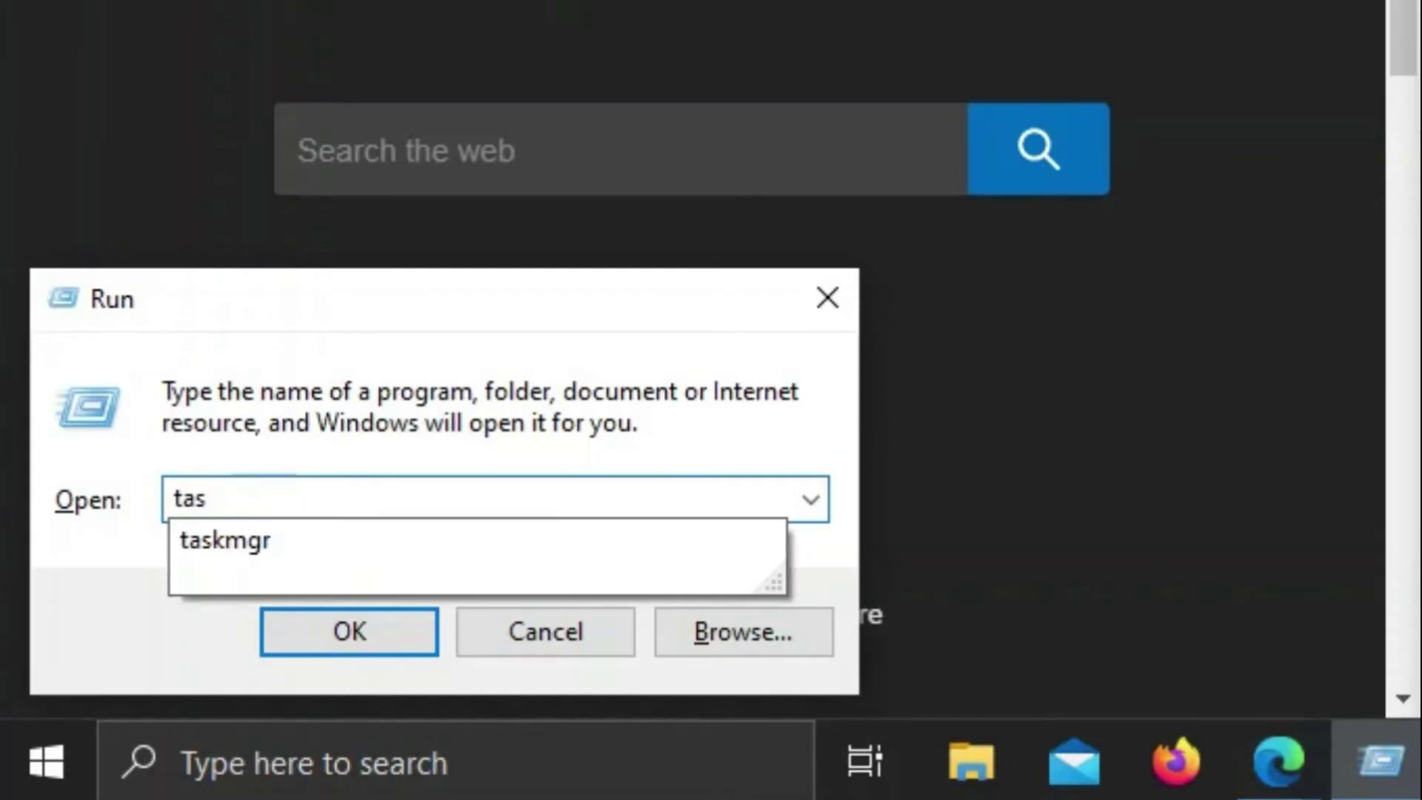
pyautogui.press('Down')
pyautogui.press('Return')
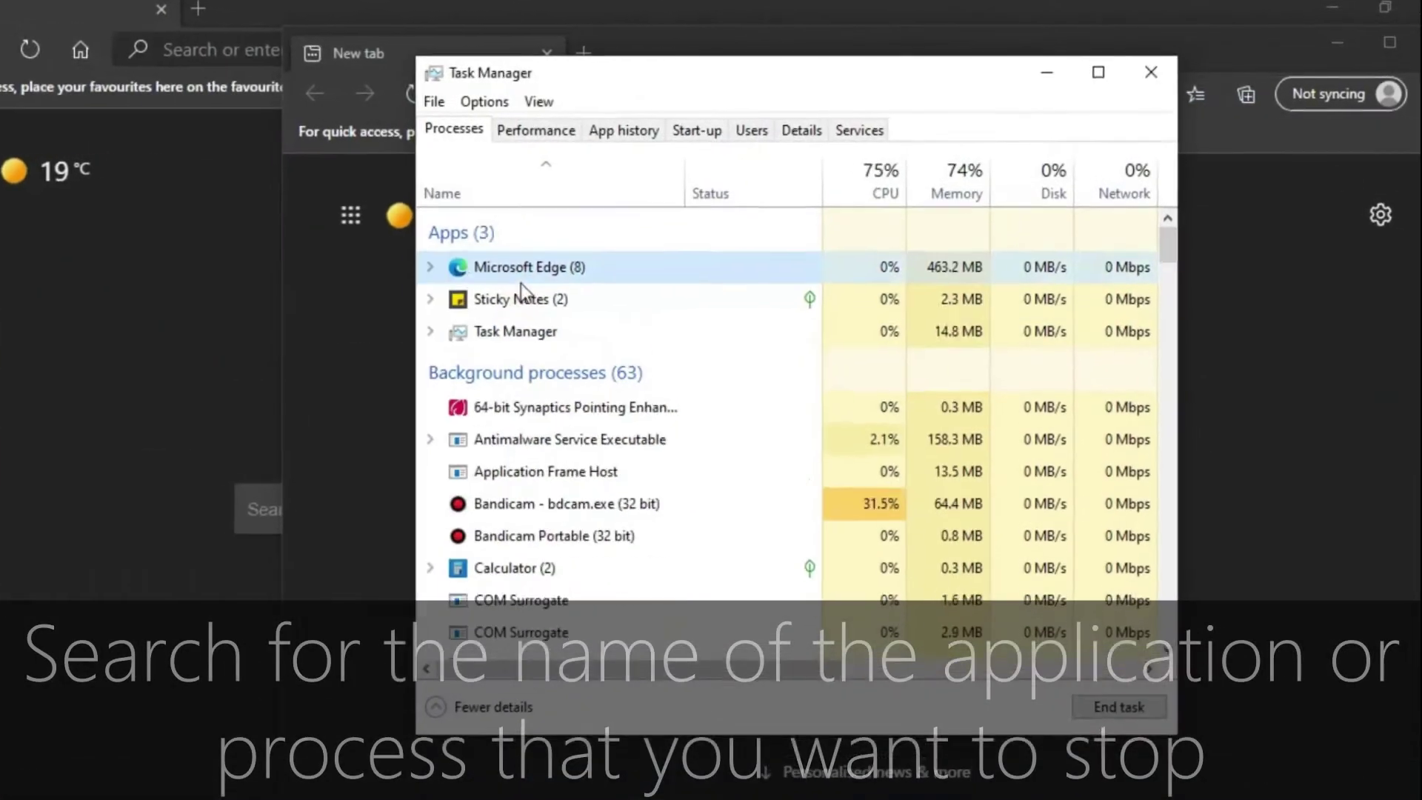
# - Expand the Microsoft Edge process group and end its task to force stop the application
pyautogui.click(381, 279)
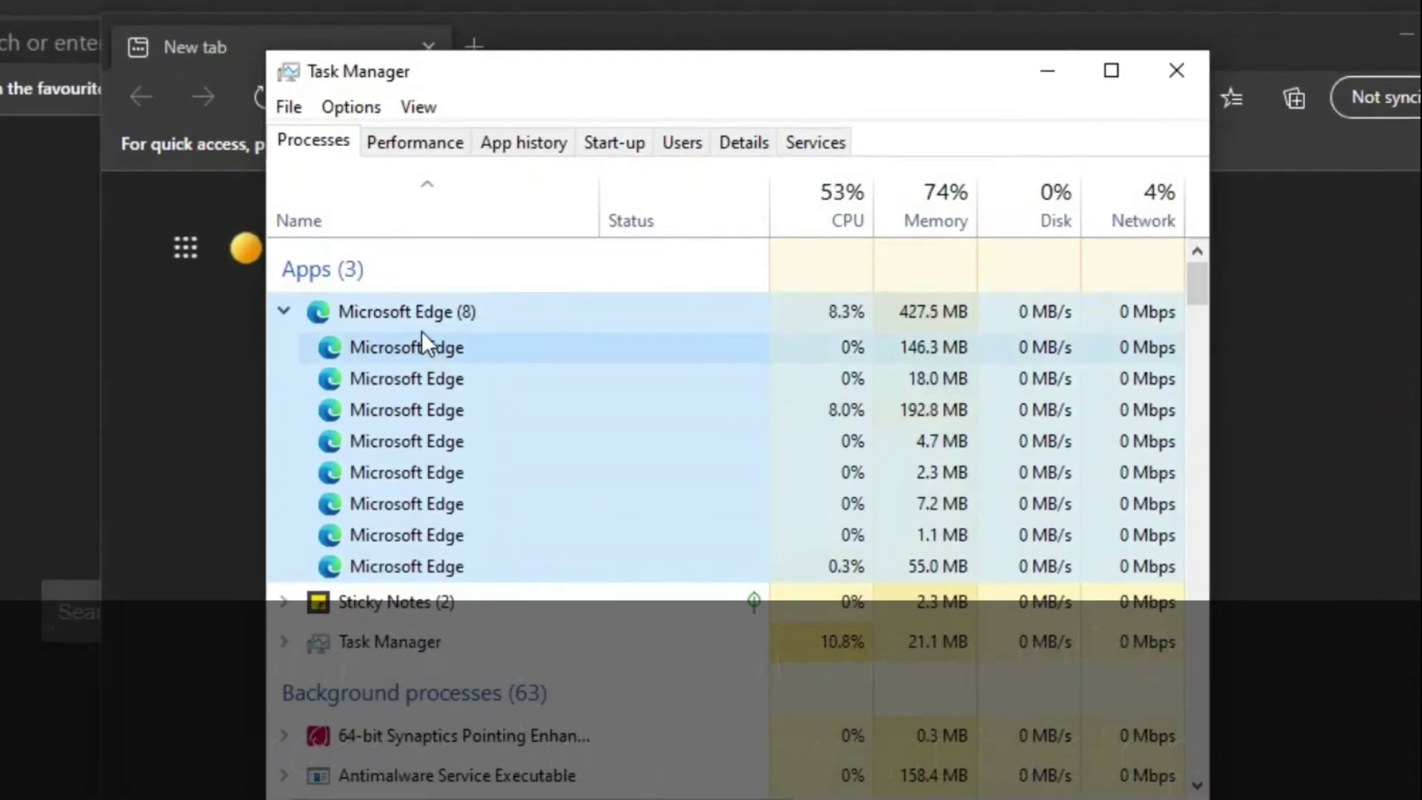
pyautogui.rightClick(465, 299)
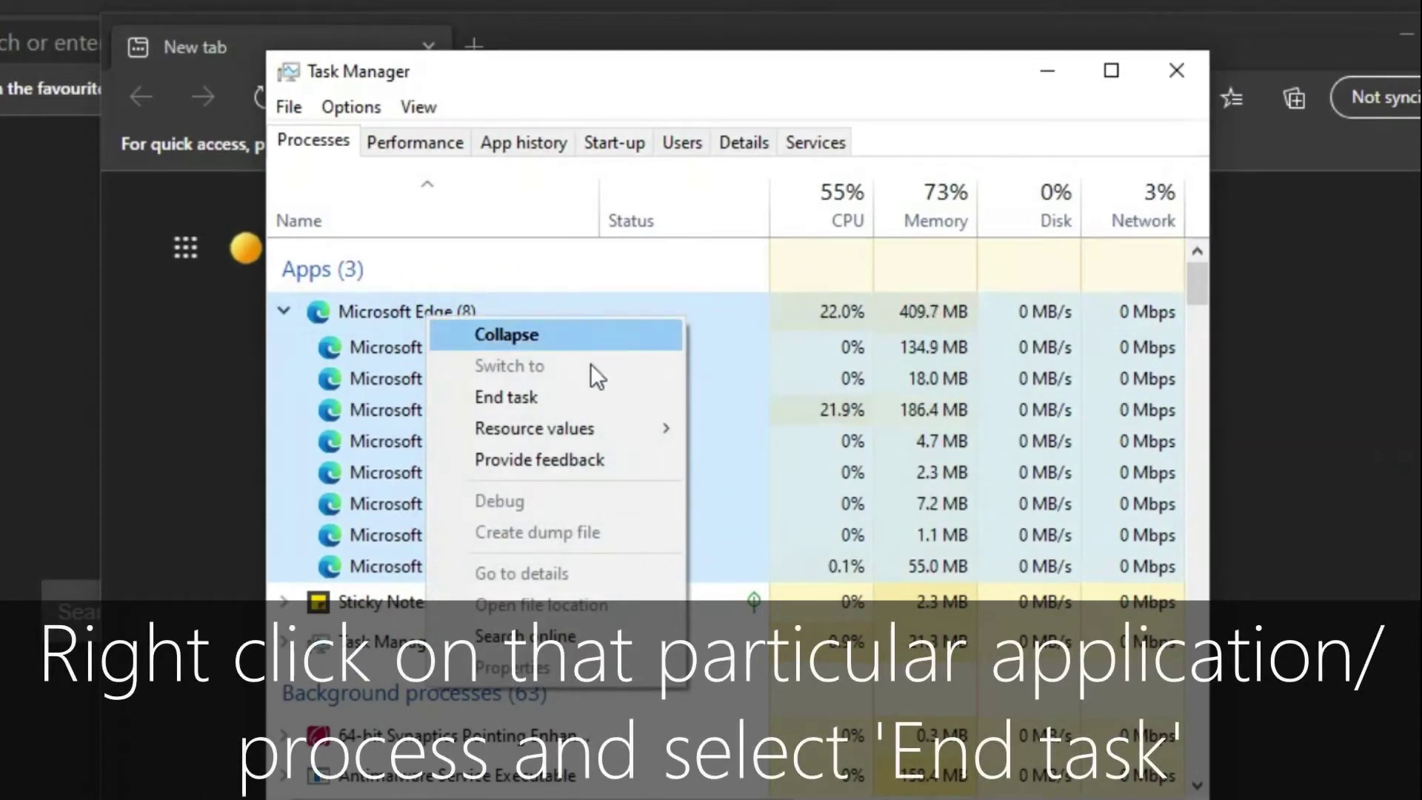
pyautogui.click(512, 400)
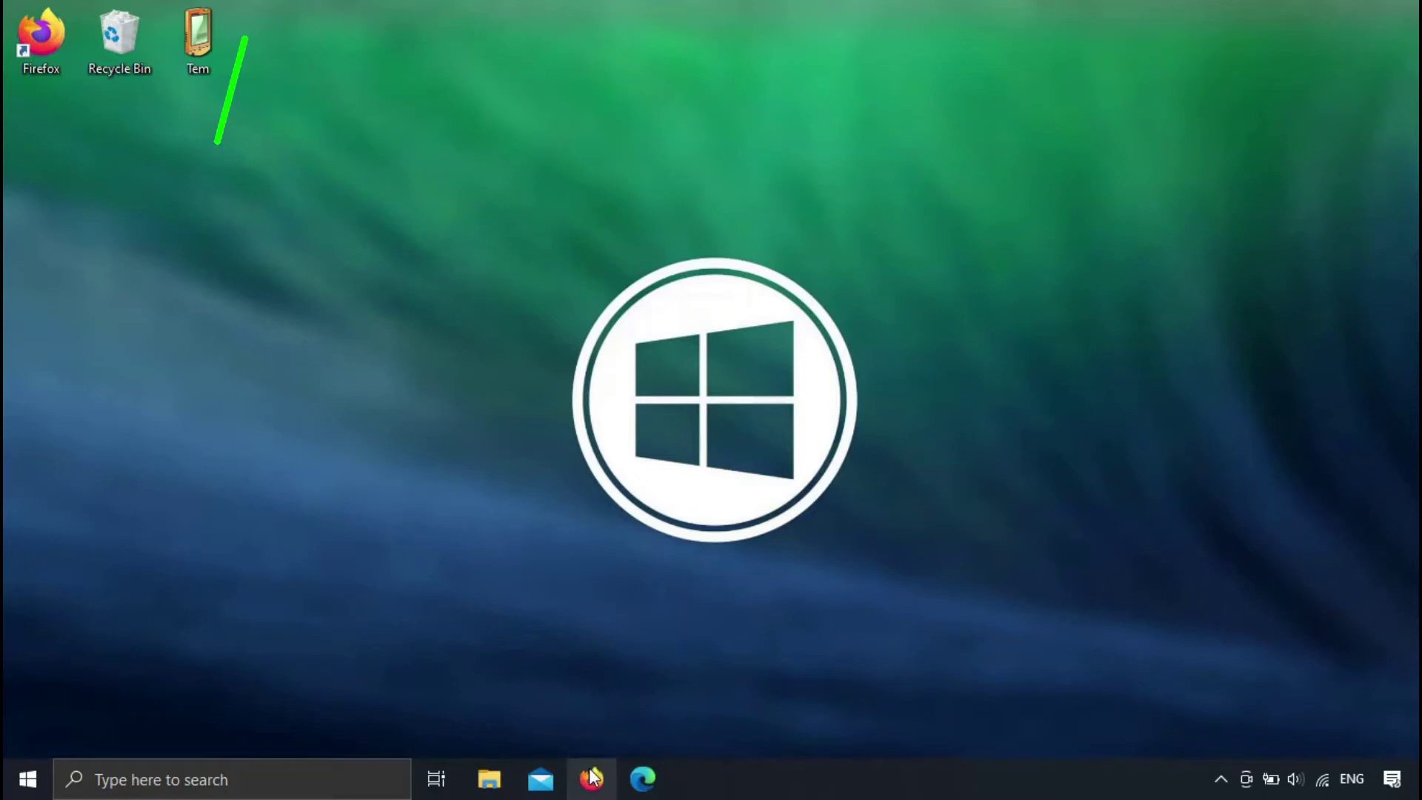
# - Open the file location of the Firefox desktop shortcut, and copy the shortcut from the desktop
pyautogui.rightClick(50, 56)
pyautogui.click(137, 103)
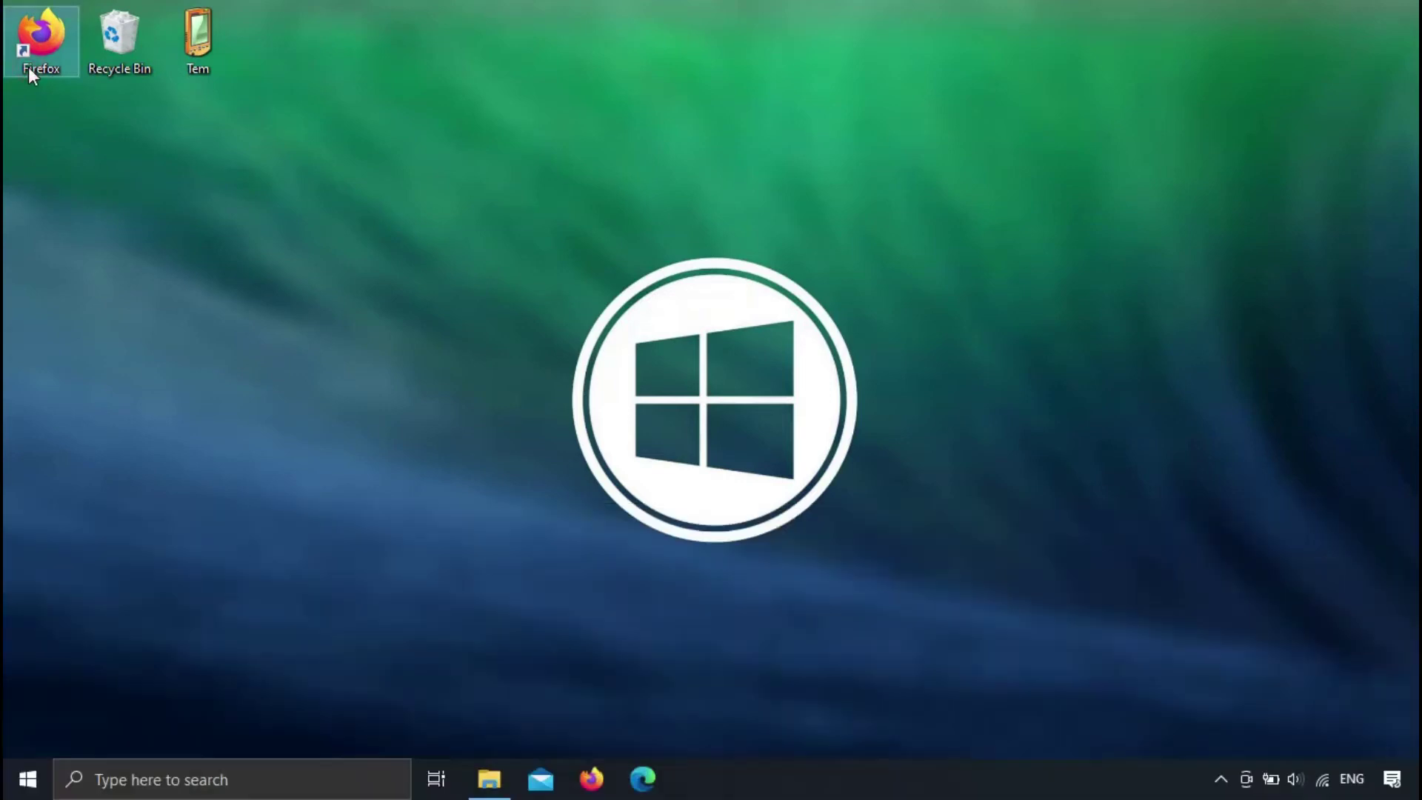
pyautogui.rightClick(28, 68)
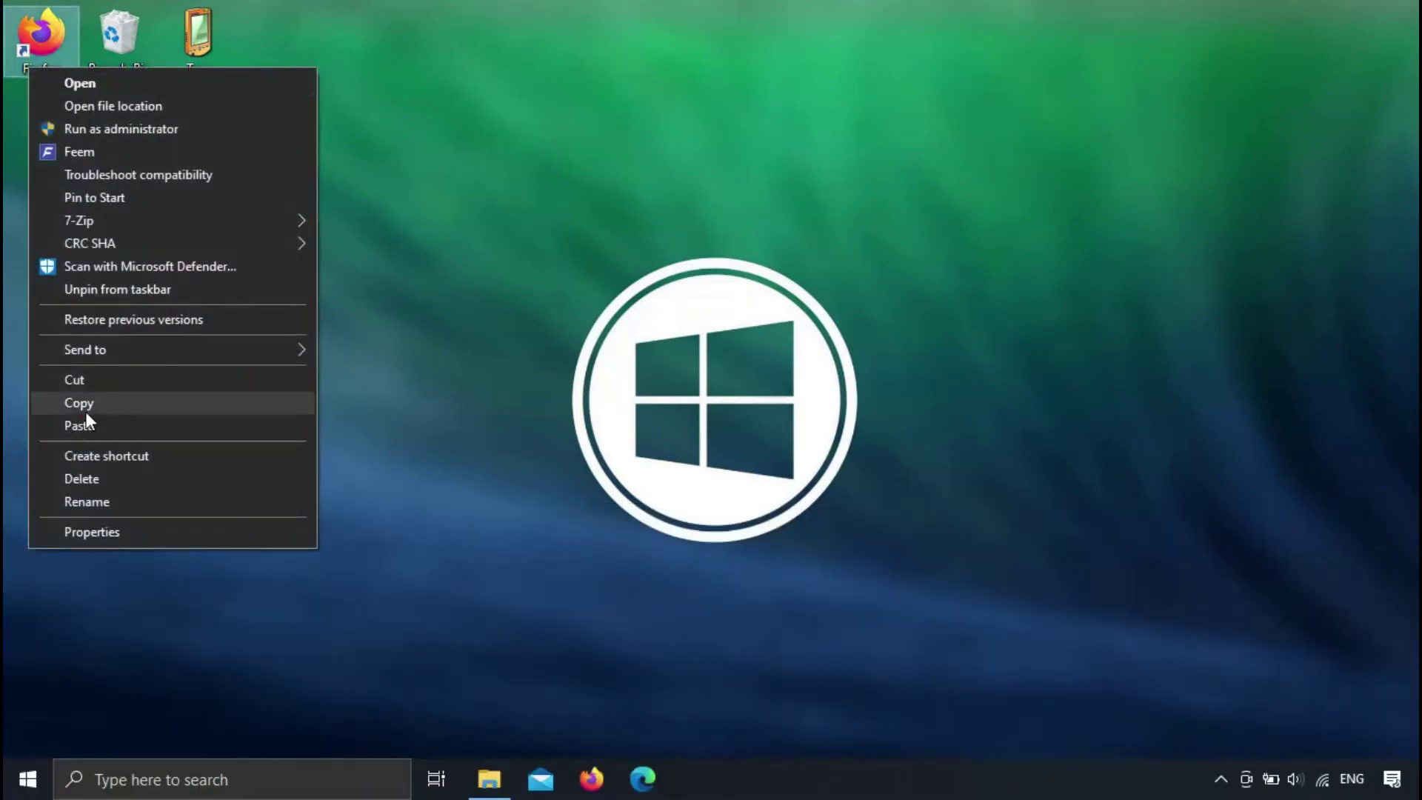
pyautogui.click(86, 412)
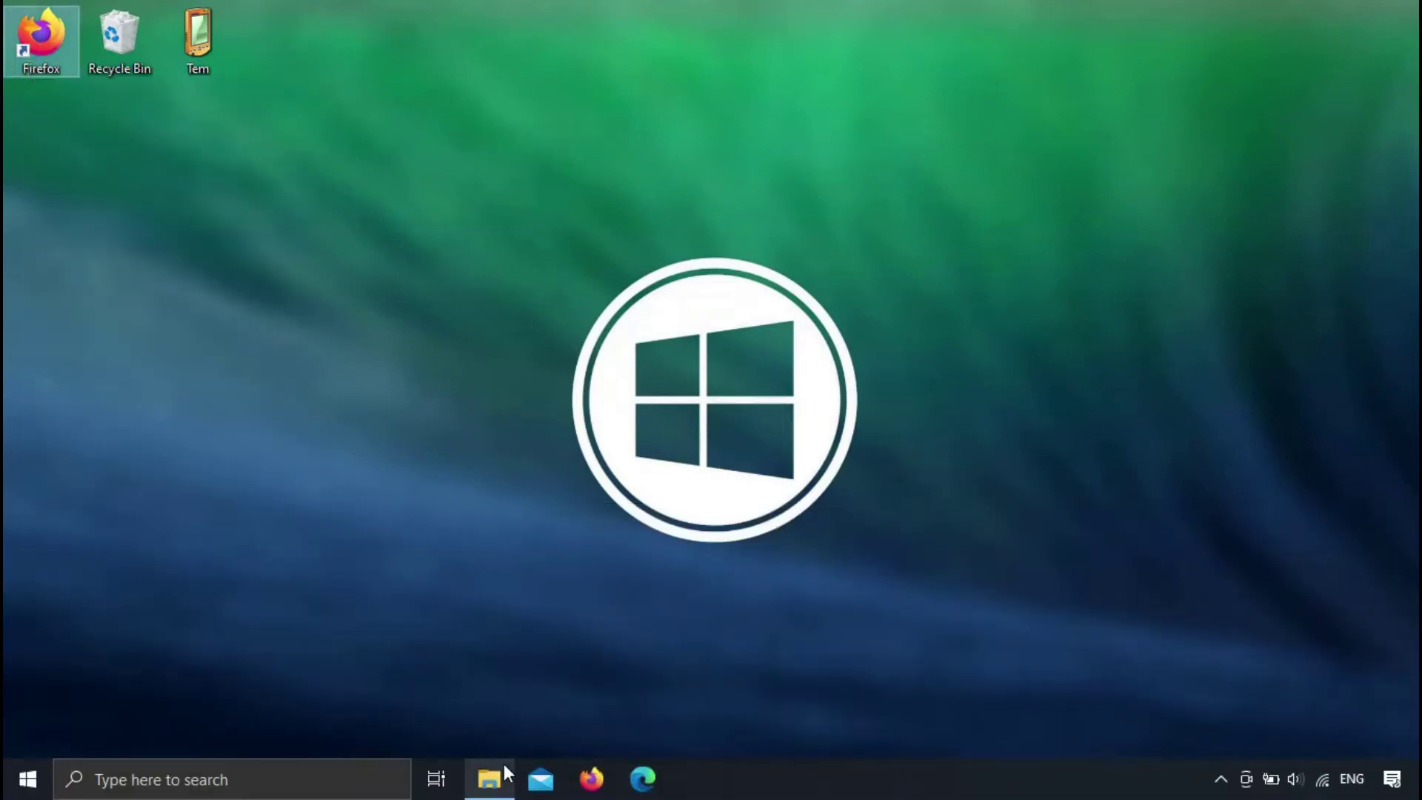
# - Bring back the File Explorer window and open the Windows folder on Local Disk (C:)
pyautogui.moveTo(489, 763)
pyautogui.click(446, 711)
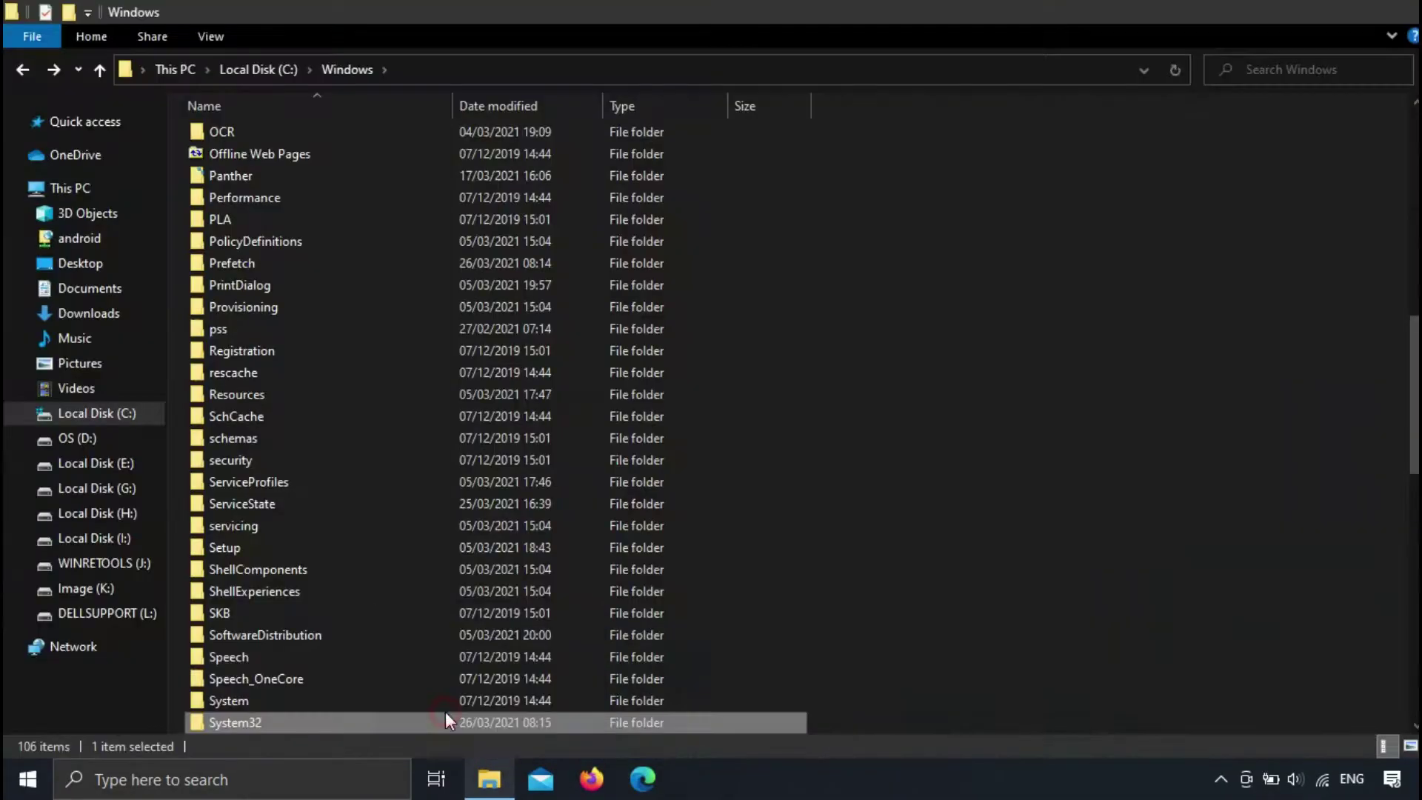
pyautogui.click(171, 69)
pyautogui.click(274, 235)
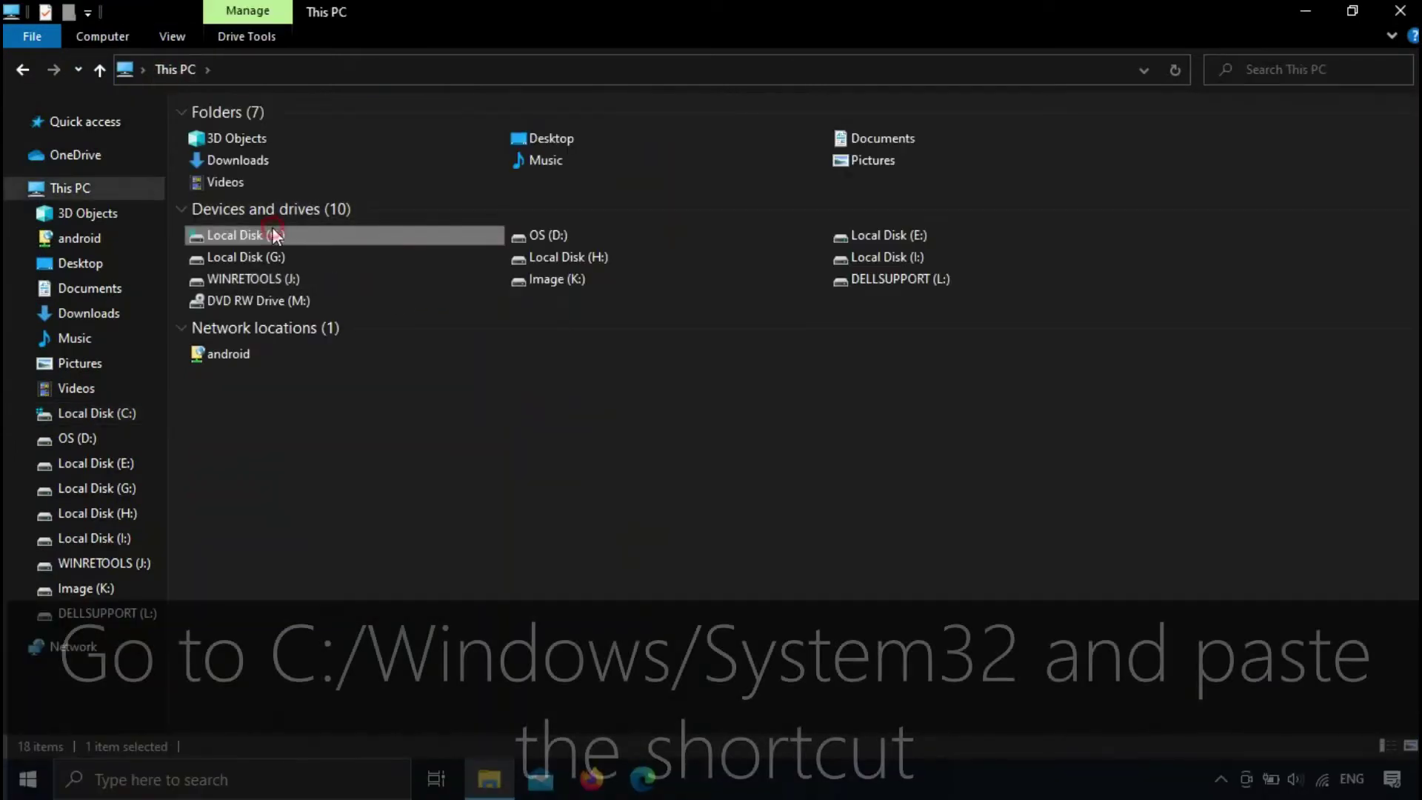
pyautogui.doubleClick(274, 236)
pyautogui.press('Down')
pyautogui.press('Down')
pyautogui.press('Down')
pyautogui.press('Down')
pyautogui.press('Return')
# - Find the System32 folder inside the Windows folder and open it
pyautogui.press('Down')
pyautogui.press('Down')
pyautogui.press('Down')
pyautogui.press('Down')
pyautogui.press('Down')
pyautogui.press('Down')
pyautogui.press('Down')
pyautogui.press('Down')
pyautogui.press('Down')
pyautogui.press('Down')
pyautogui.press('Down')
pyautogui.press('Down')
pyautogui.press('Down')
pyautogui.press('Down')
pyautogui.press('Down')
pyautogui.press('Down')
pyautogui.press('Down')
pyautogui.press('Down')
pyautogui.press('Down')
pyautogui.press('Down')
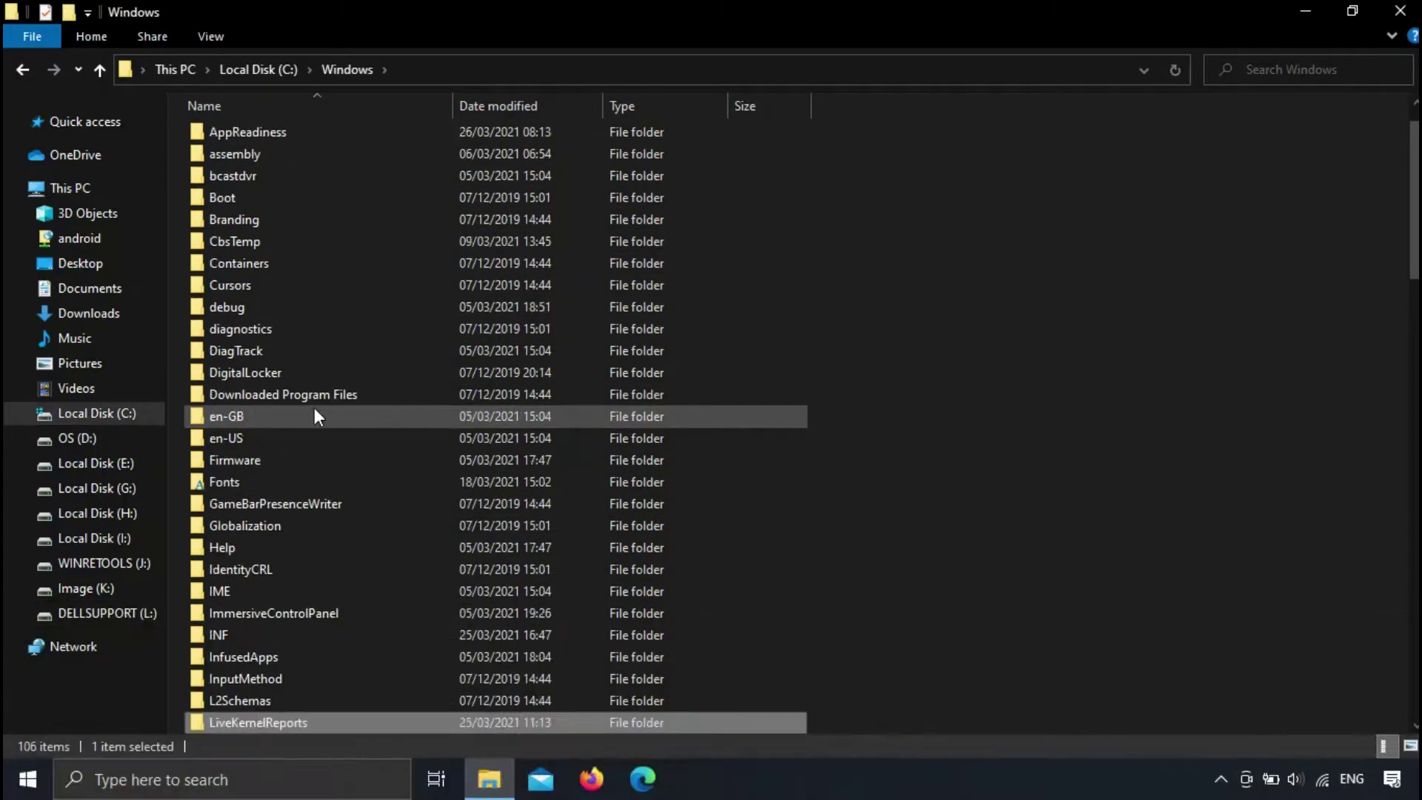
pyautogui.press('Down')
pyautogui.press('Down')
pyautogui.press('Down')
pyautogui.press('Down')
pyautogui.press('Down')
pyautogui.press('Down')
pyautogui.press('Down')
pyautogui.press('Down')
pyautogui.press('Down')
pyautogui.press('Down')
pyautogui.press('Down')
pyautogui.press('Down')
pyautogui.press('Down')
pyautogui.press('Down')
pyautogui.press('Down')
pyautogui.press('Down')
pyautogui.press('Down')
pyautogui.press('Down')
pyautogui.press('Down')
pyautogui.press('Down')
pyautogui.press('Up')
pyautogui.press('Up')
pyautogui.press('Up')
pyautogui.press('Up')
pyautogui.press('Up')
pyautogui.press('Up')
pyautogui.press('Up')
pyautogui.press('Up')
pyautogui.press('Up')
pyautogui.press('Up')
pyautogui.press('Down')
pyautogui.press('Return')
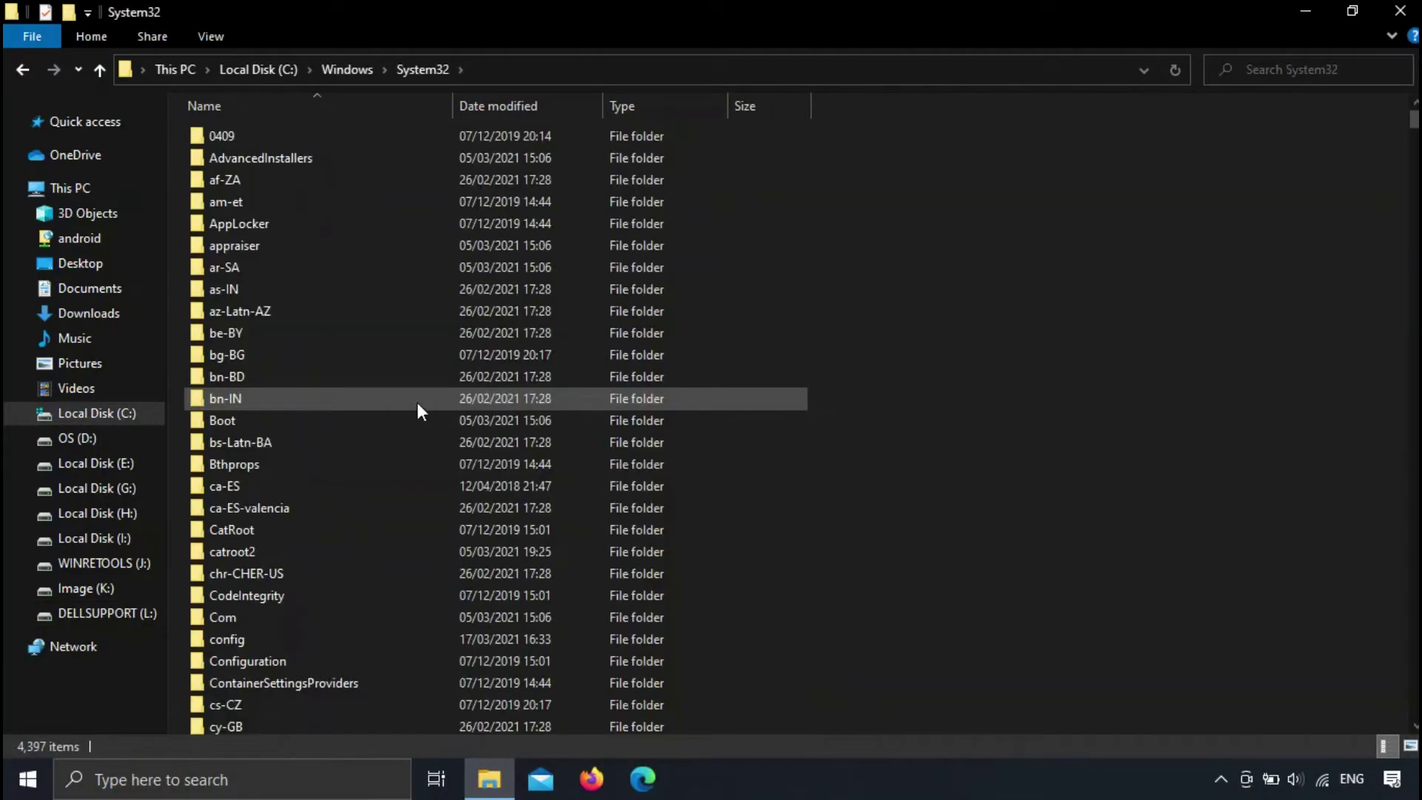
# - Paste the copied Firefox shortcut into the System32 folder, granting administrator permission
pyautogui.rightClick(986, 255)
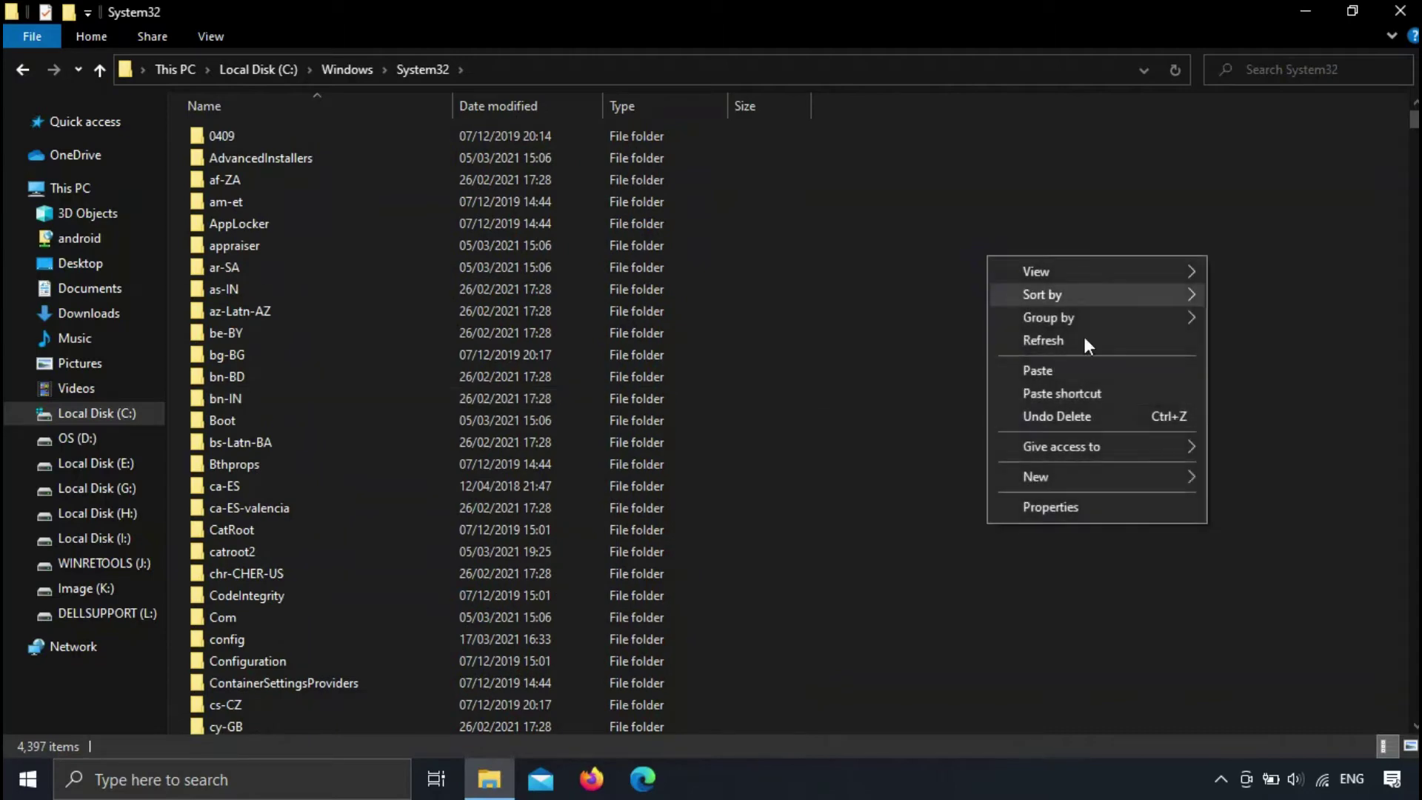
pyautogui.click(1038, 368)
pyautogui.click(664, 254)
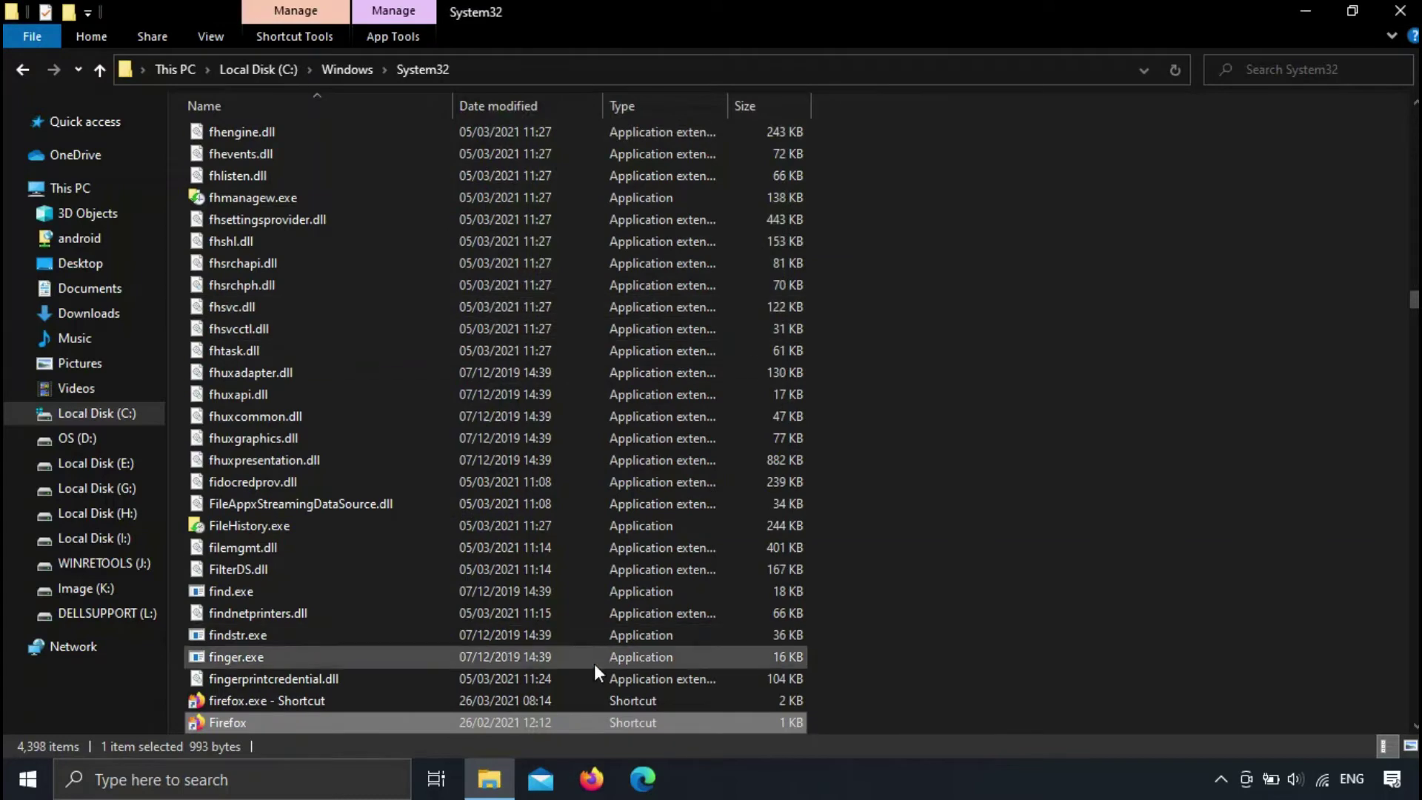
# - Delete the firefox.exe - Shortcut file from the System32 folder
pyautogui.click(550, 705)
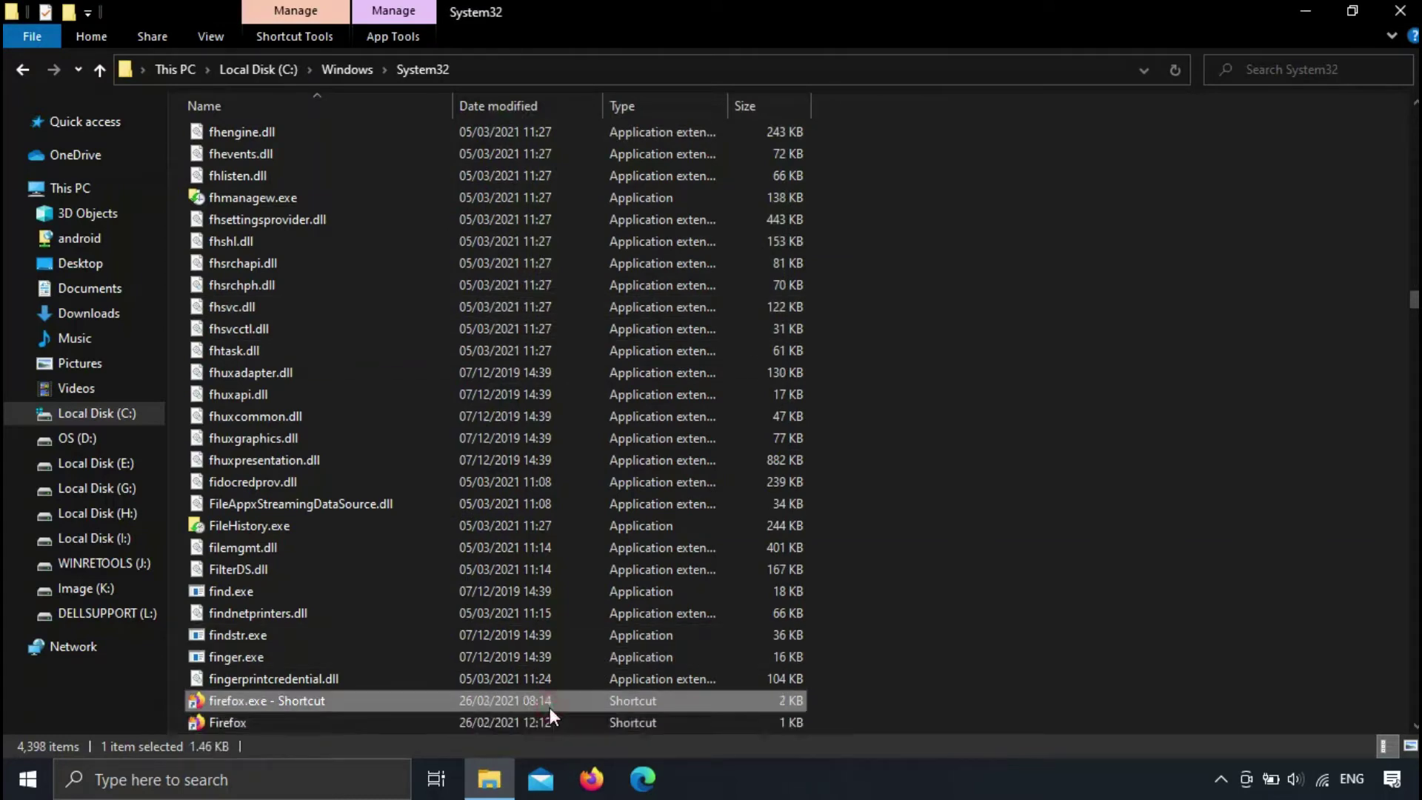
pyautogui.press('Delete')
pyautogui.press('Return')
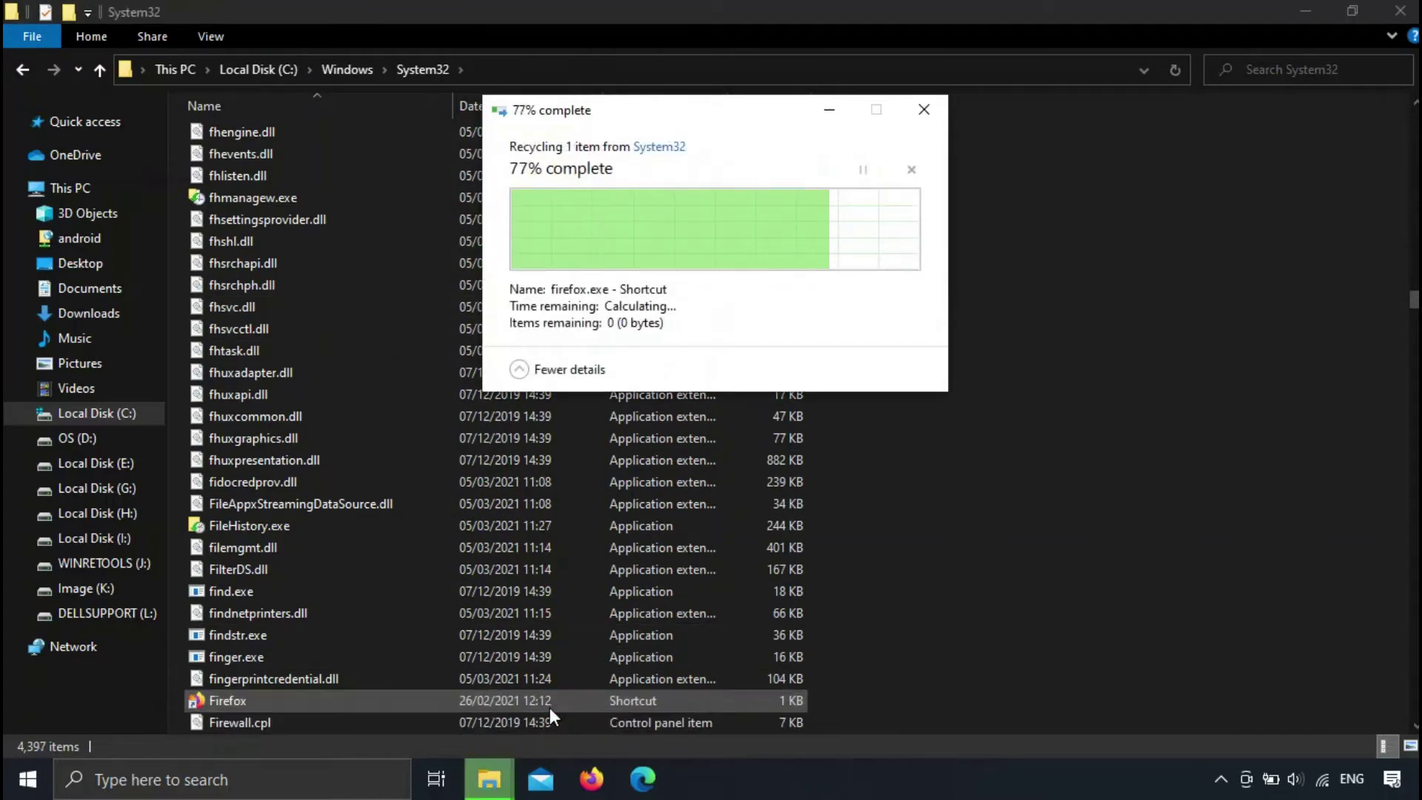
# - Rename the pasted Firefox shortcut in System32 as firefox, in lowercase
pyautogui.rightClick(549, 708)
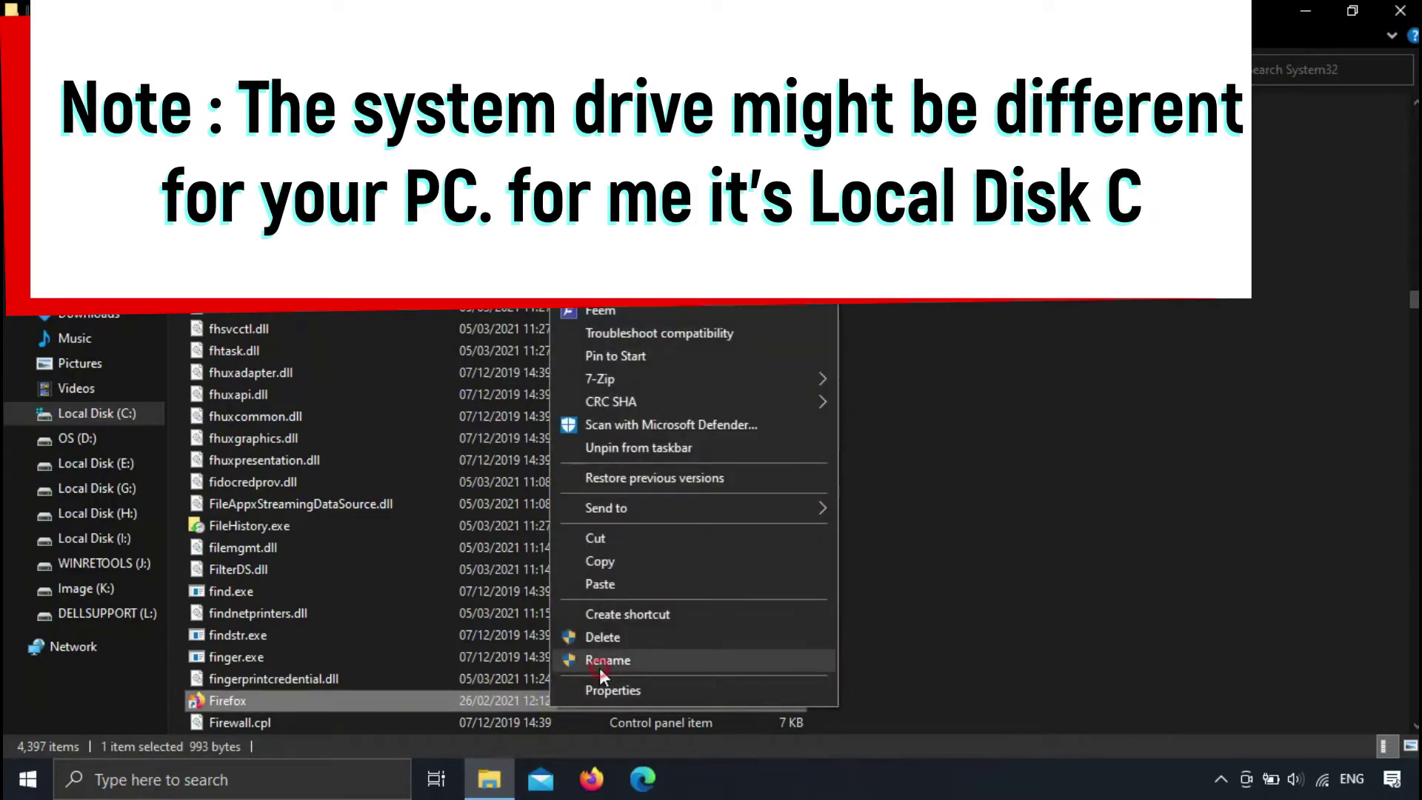
pyautogui.click(599, 666)
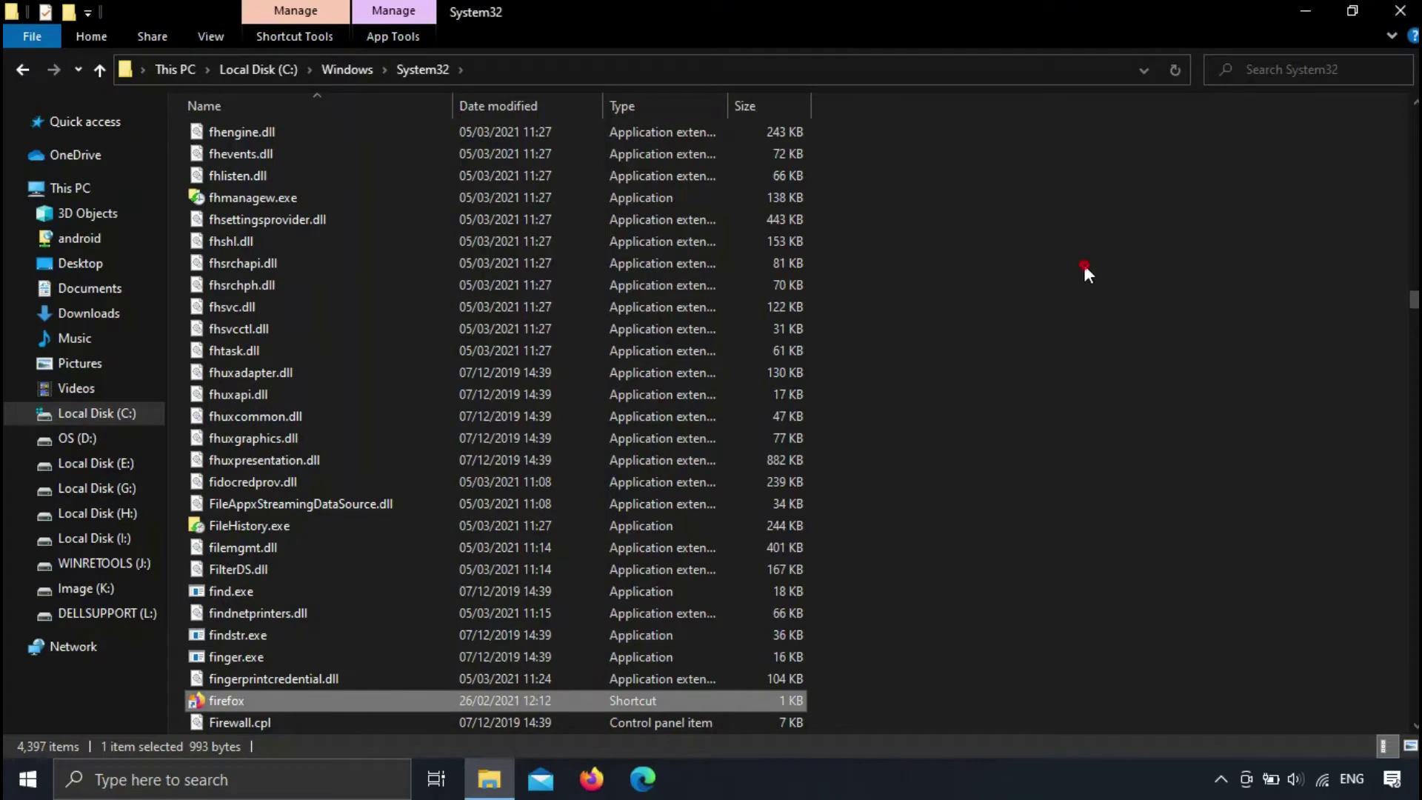
pyautogui.click(1084, 266)
# - Minimize the System32 window and test the new run command by running firefox
pyautogui.click(1306, 11)
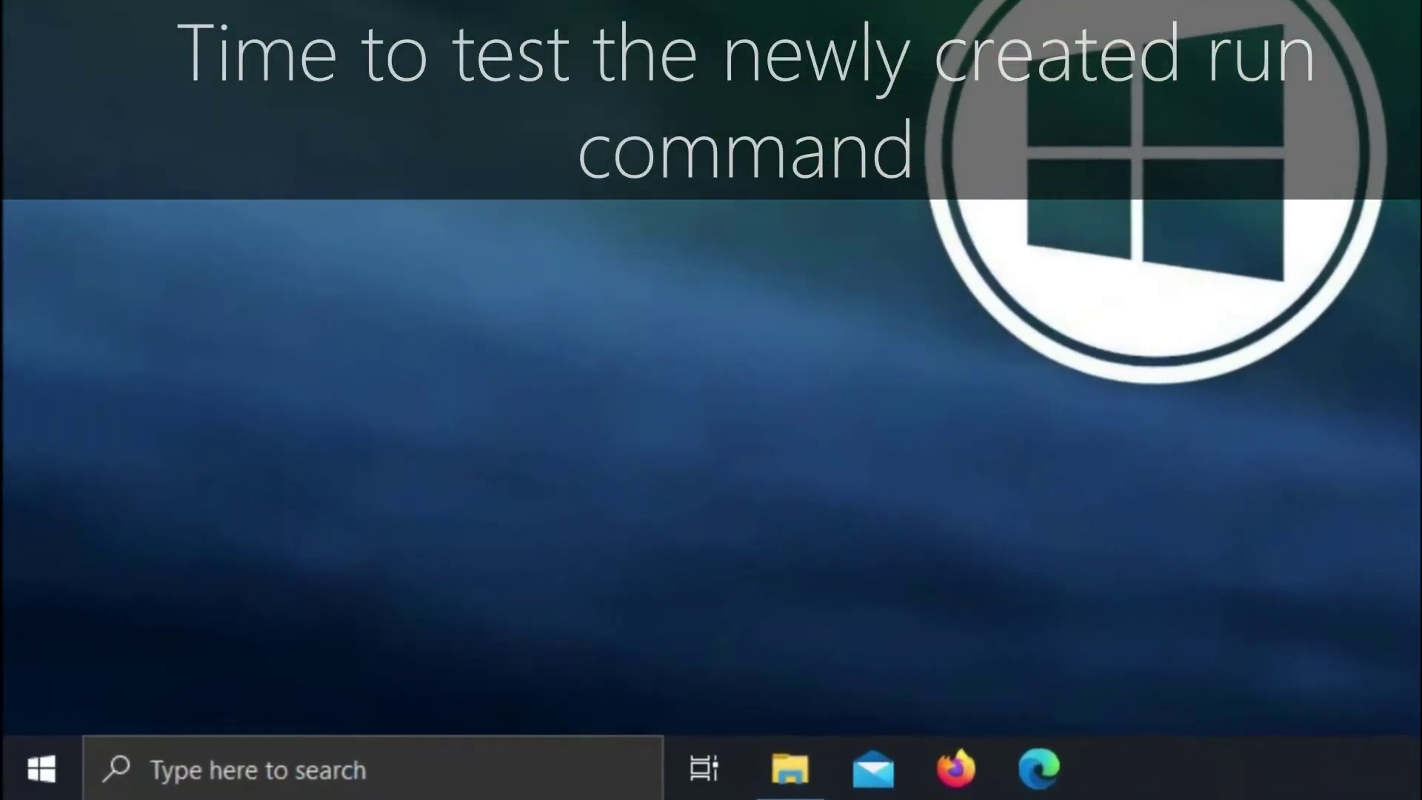
pyautogui.press('super+r')
pyautogui.write('fire')
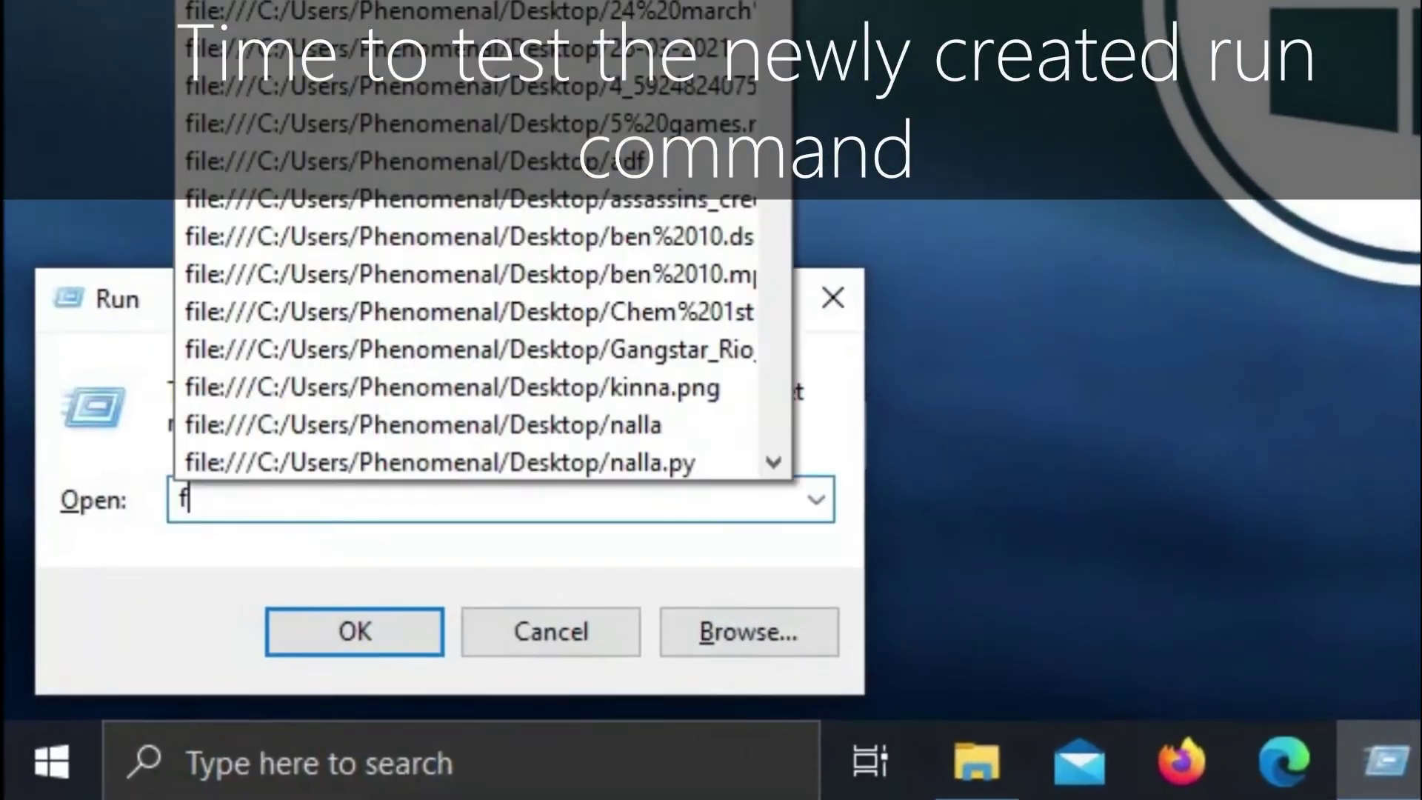
pyautogui.write('fox')
pyautogui.press('Return')
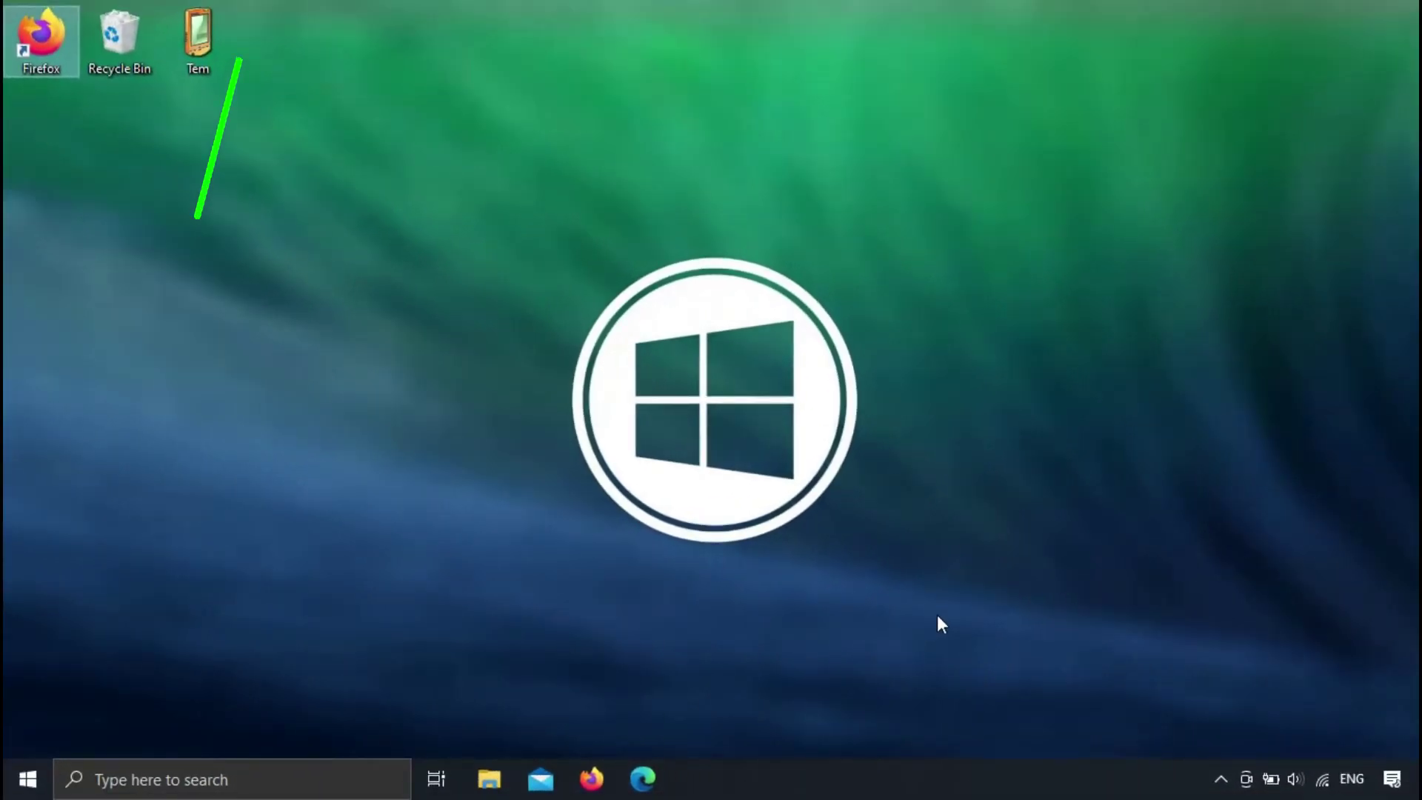
# - Open Control Panel by running control, and maximize its window
pyautogui.press('super+r')
pyautogui.write('control')
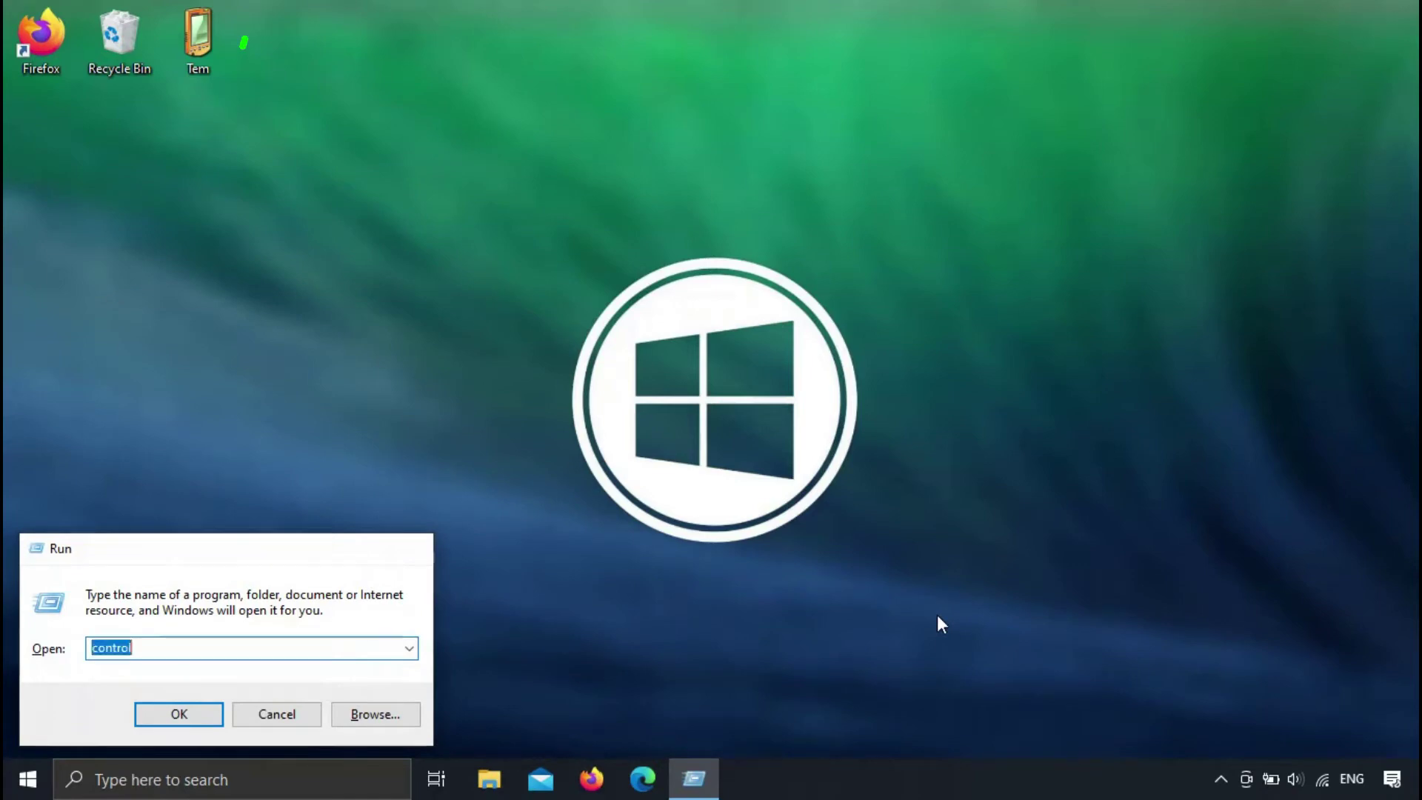
pyautogui.press('Return')
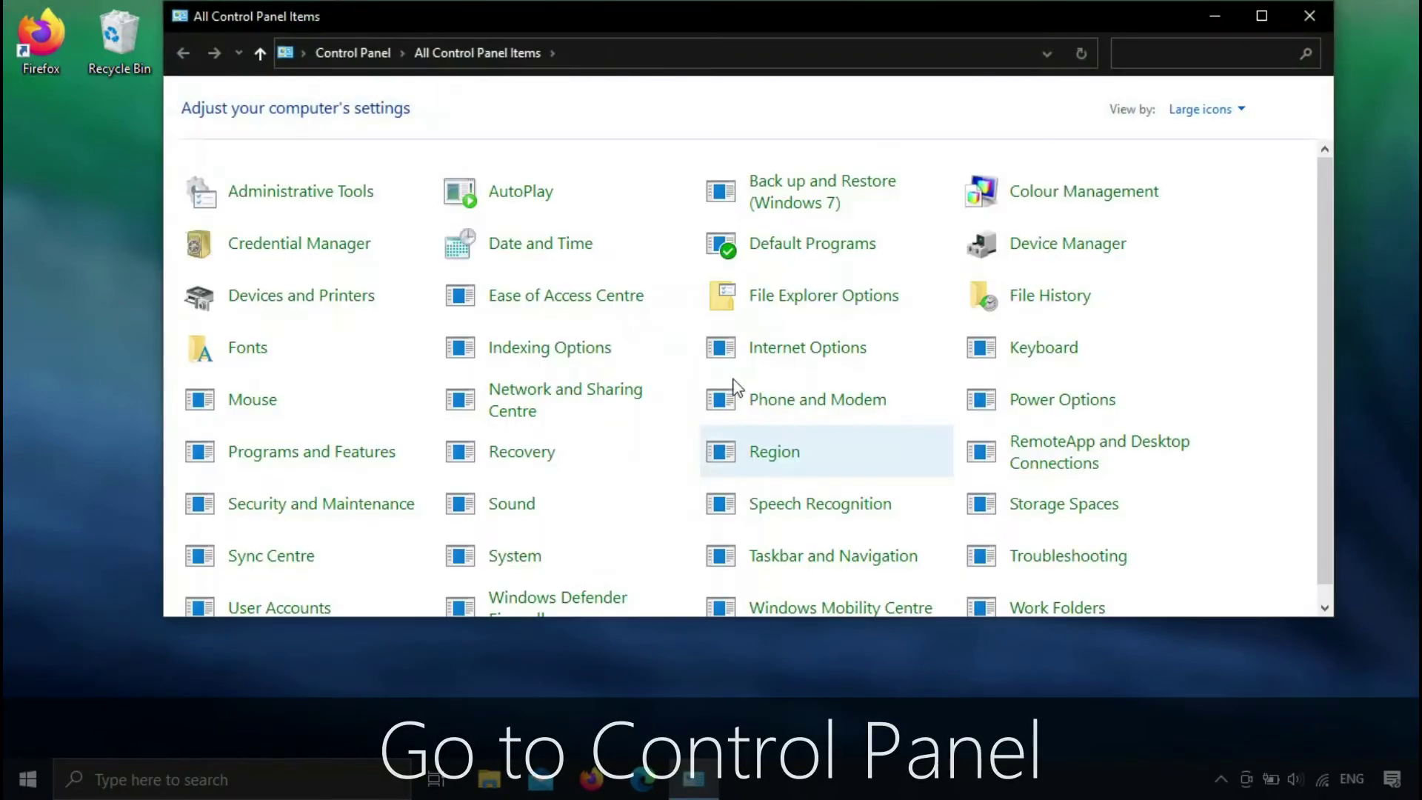
pyautogui.moveTo(955, 9); pyautogui.dragTo(854, 1)
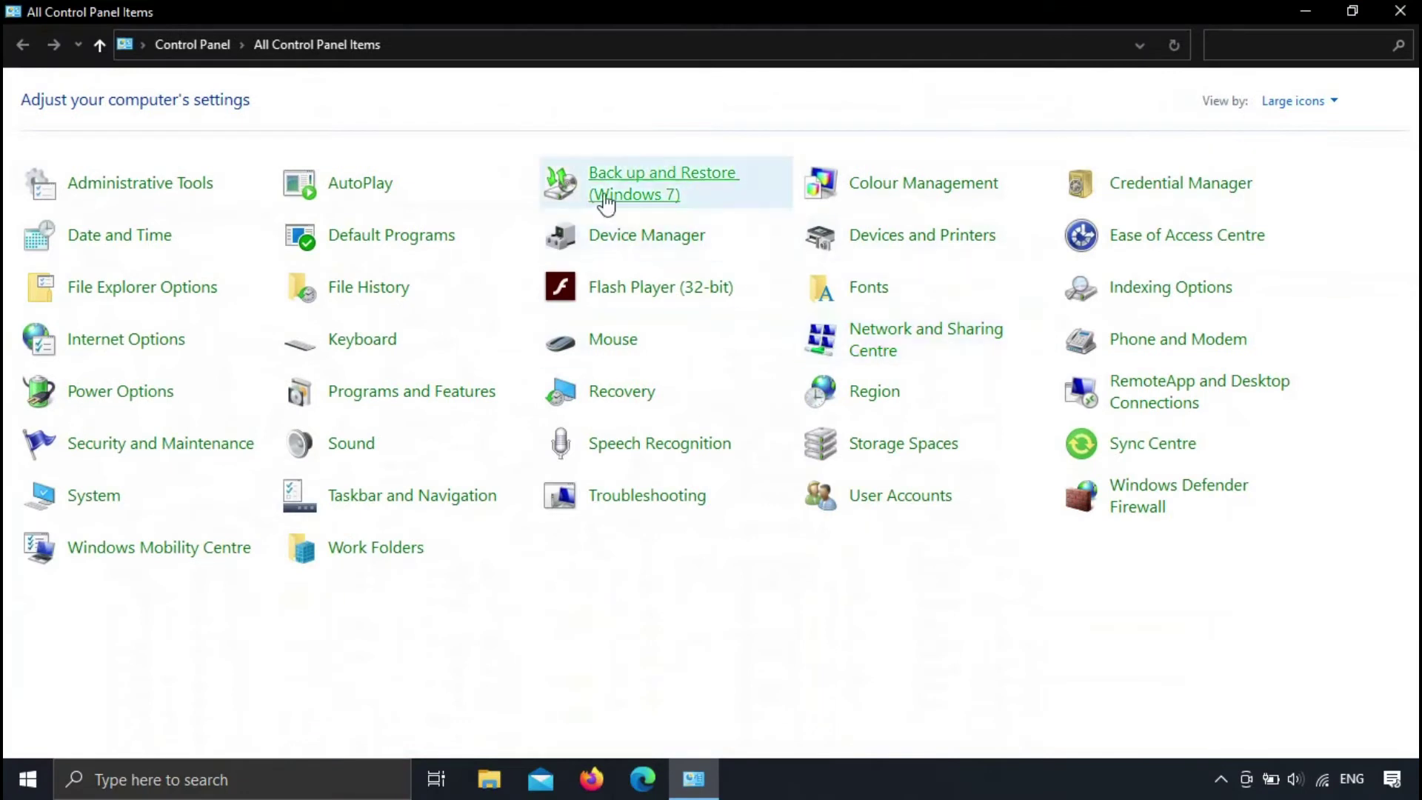
# - Open Administrative Tools in a maximized window and launch Services from it
pyautogui.click(160, 194)
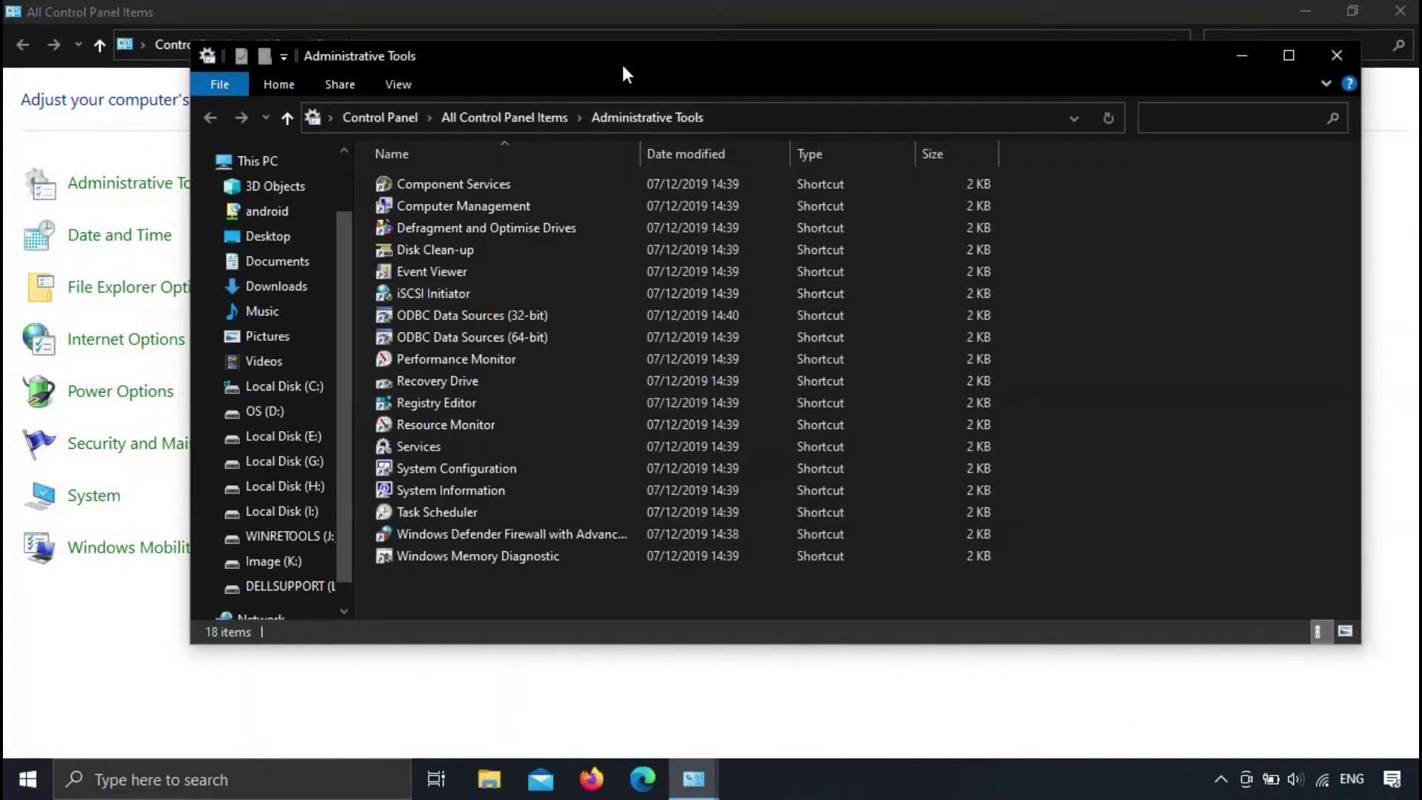
pyautogui.doubleClick(621, 61)
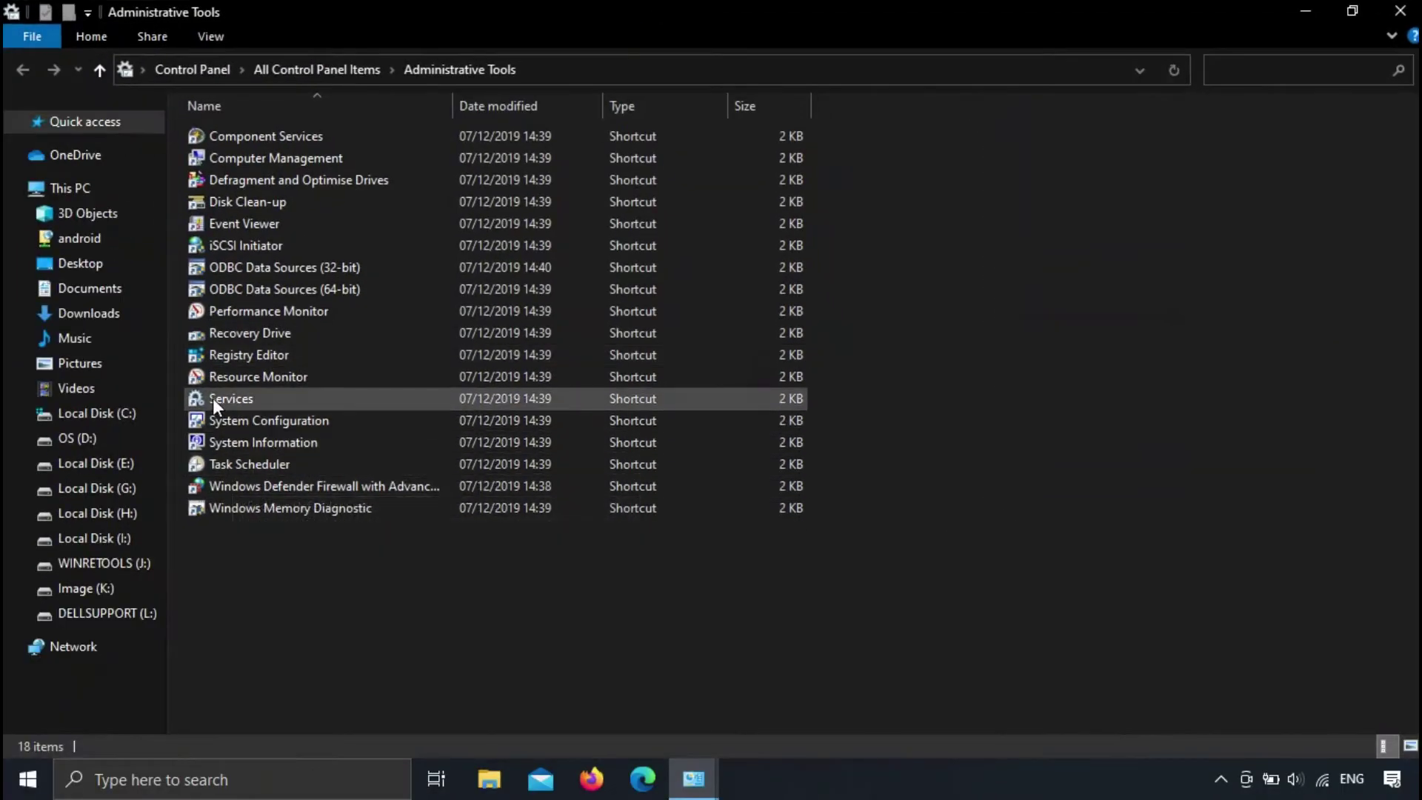
pyautogui.click(211, 398)
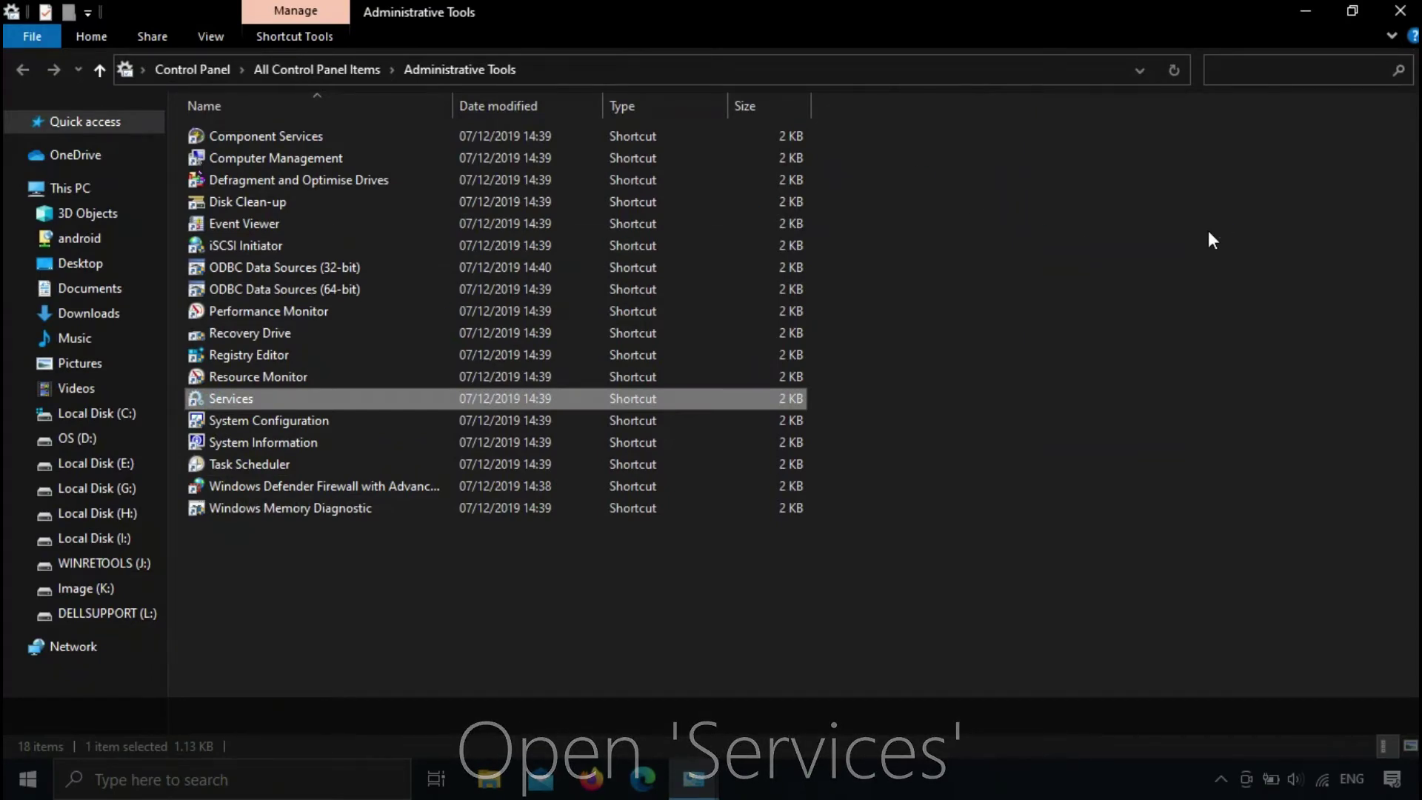
# - Minimize the Administrative Tools and Control Panel windows, and maximize the Services window
pyautogui.click(1304, 4)
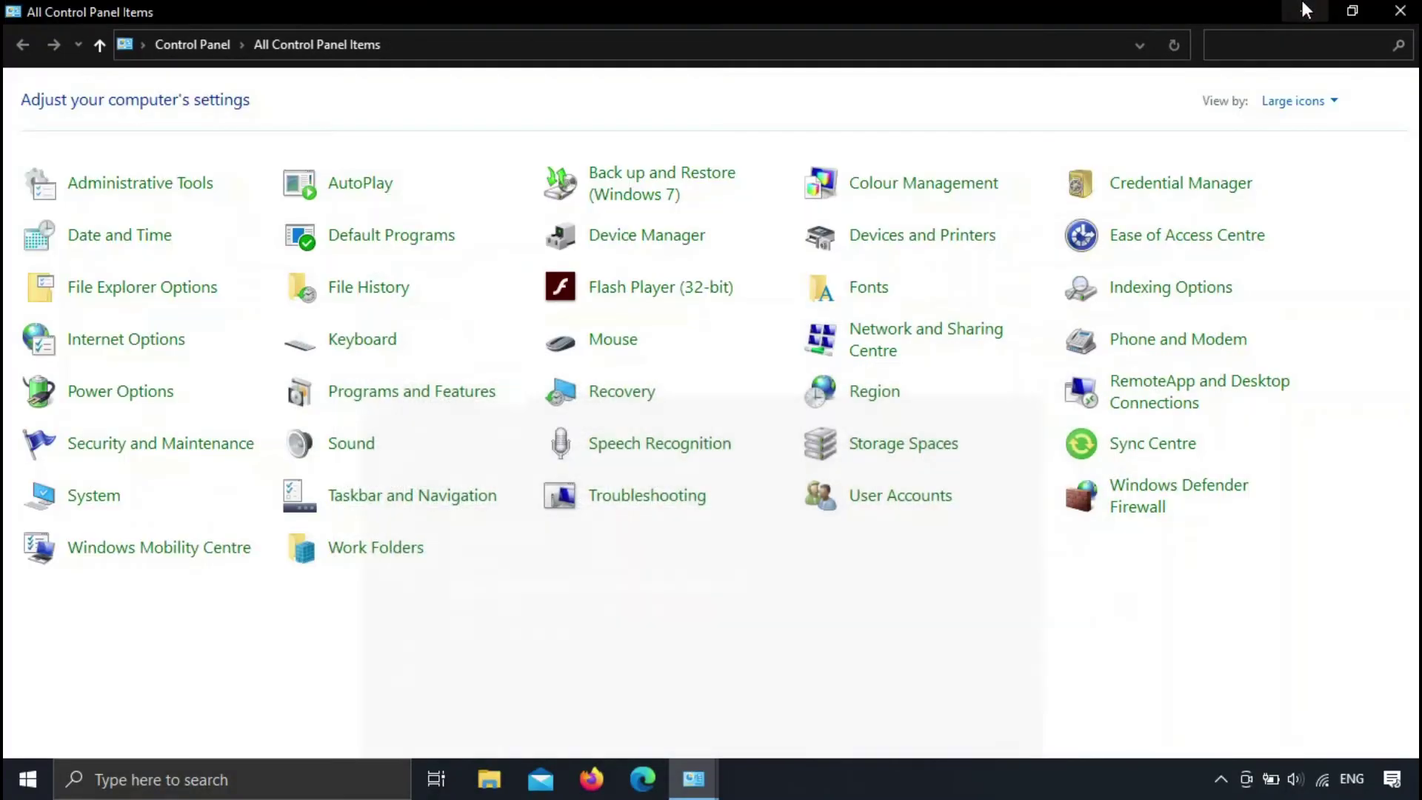
pyautogui.click(1305, 8)
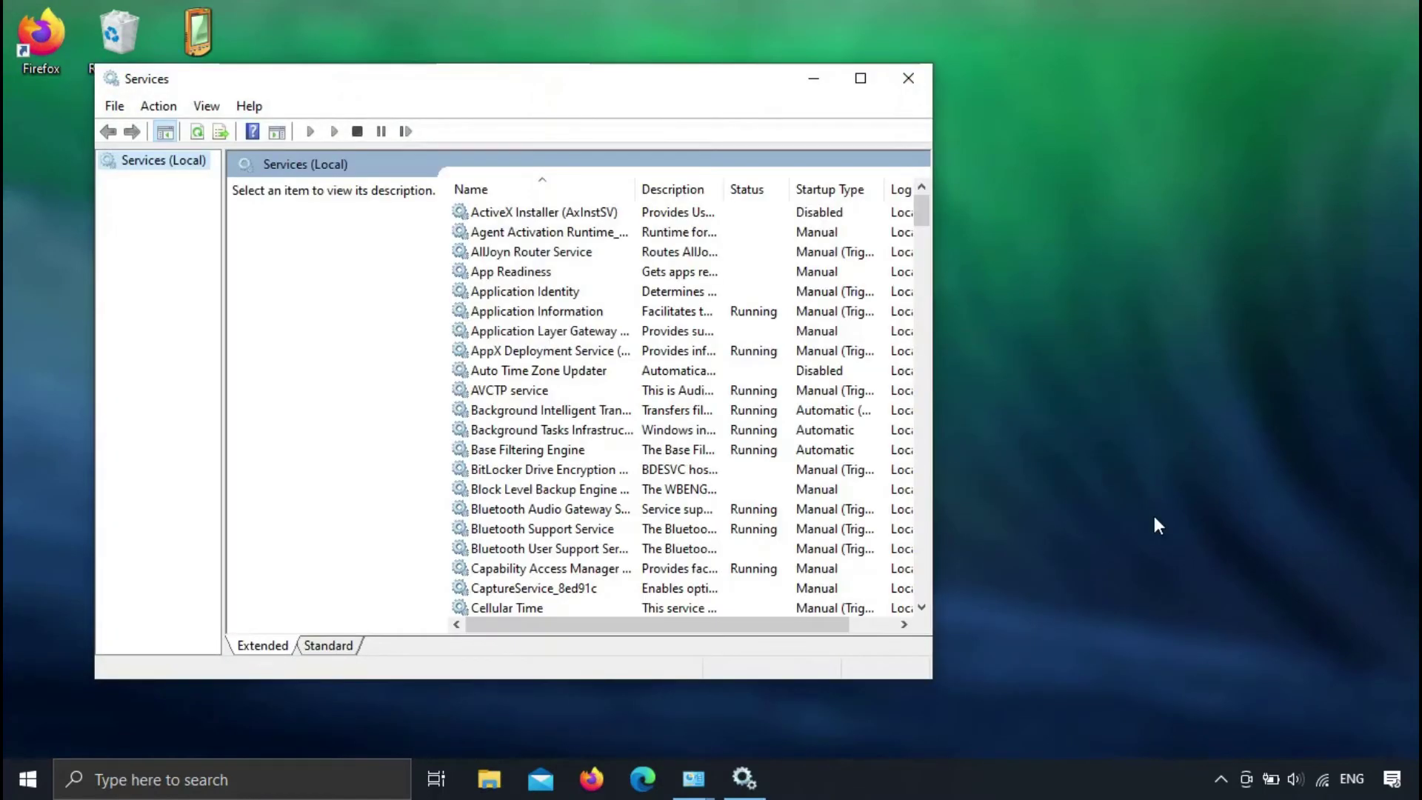
pyautogui.click(861, 78)
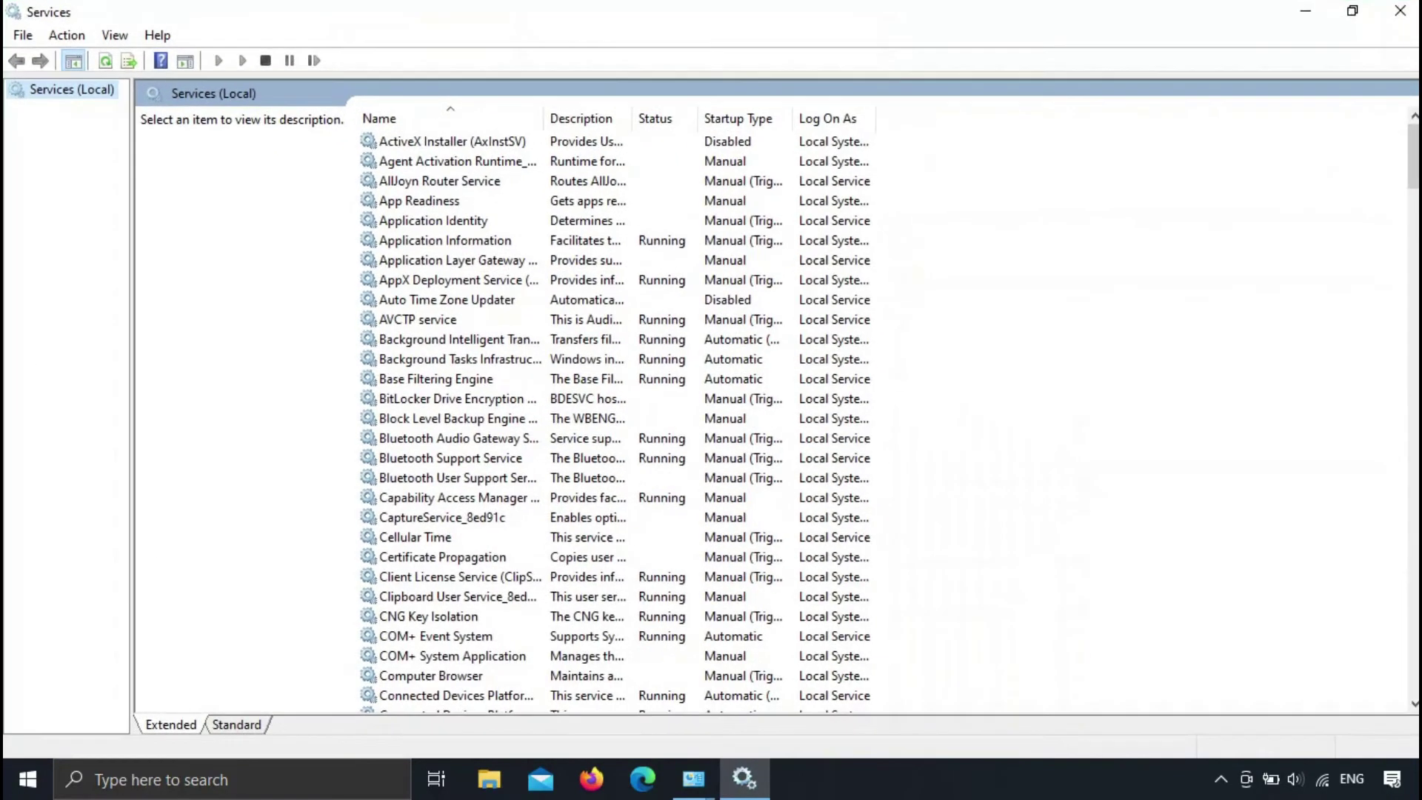
# - Find the Windows Update service in the services list and open its properties
pyautogui.moveTo(1413, 159)
pyautogui.mouseDown()
pyautogui.moveTo(1416, 700)
pyautogui.moveTo(1416, 141)
pyautogui.mouseUp()
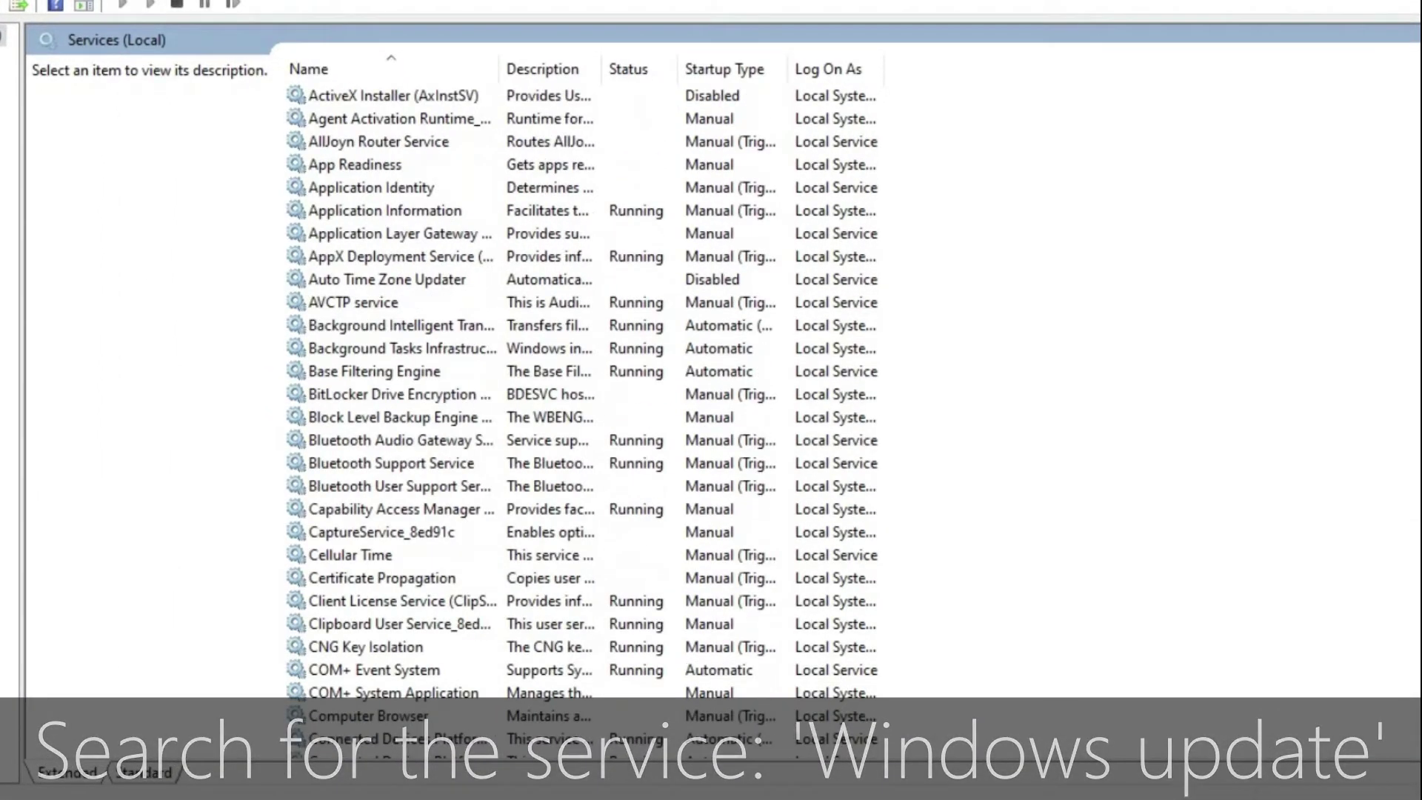
pyautogui.scroll(-15, 578, 414)
pyautogui.scroll(5, 578, 415)
pyautogui.scroll(2, 578, 415)
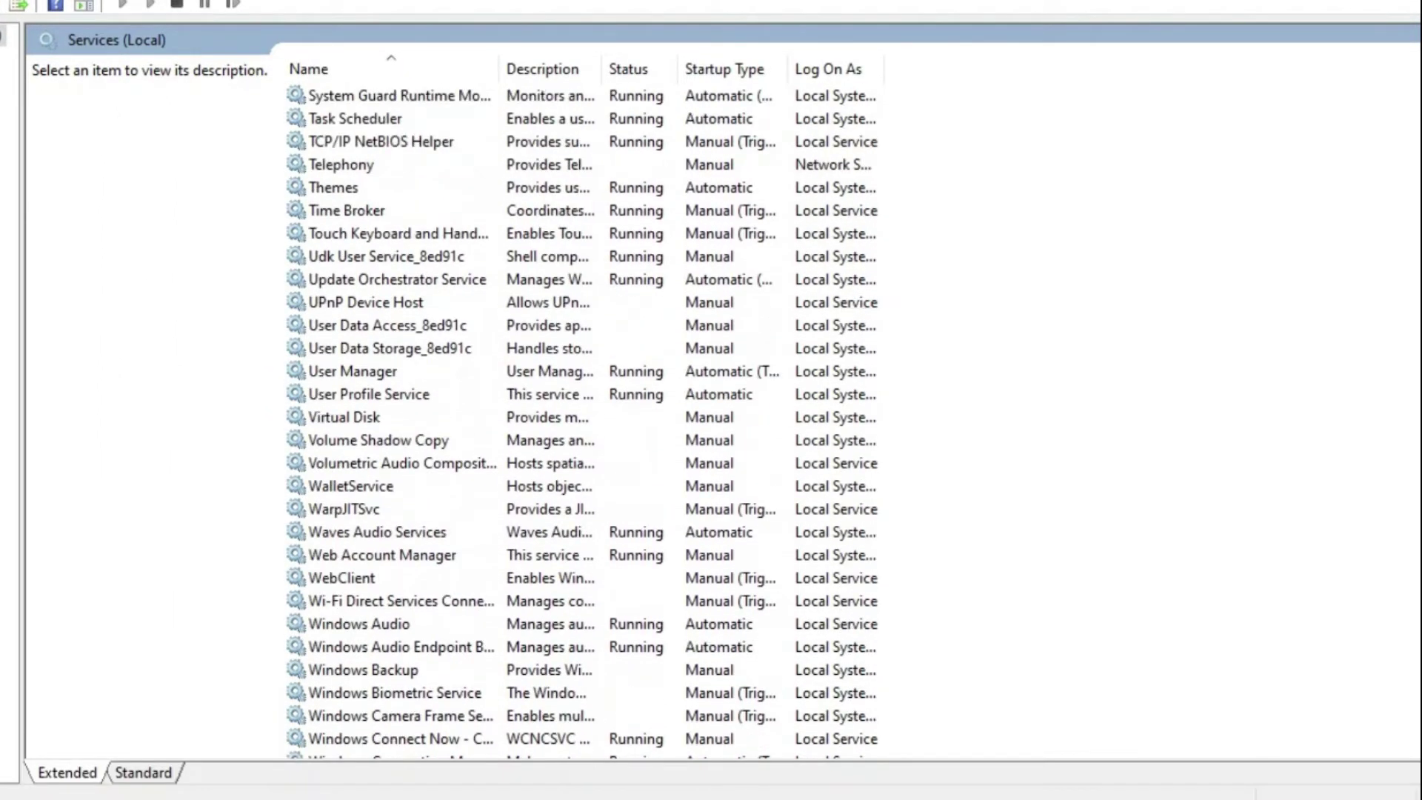
pyautogui.scroll(-13, 577, 414)
pyautogui.click(749, 463)
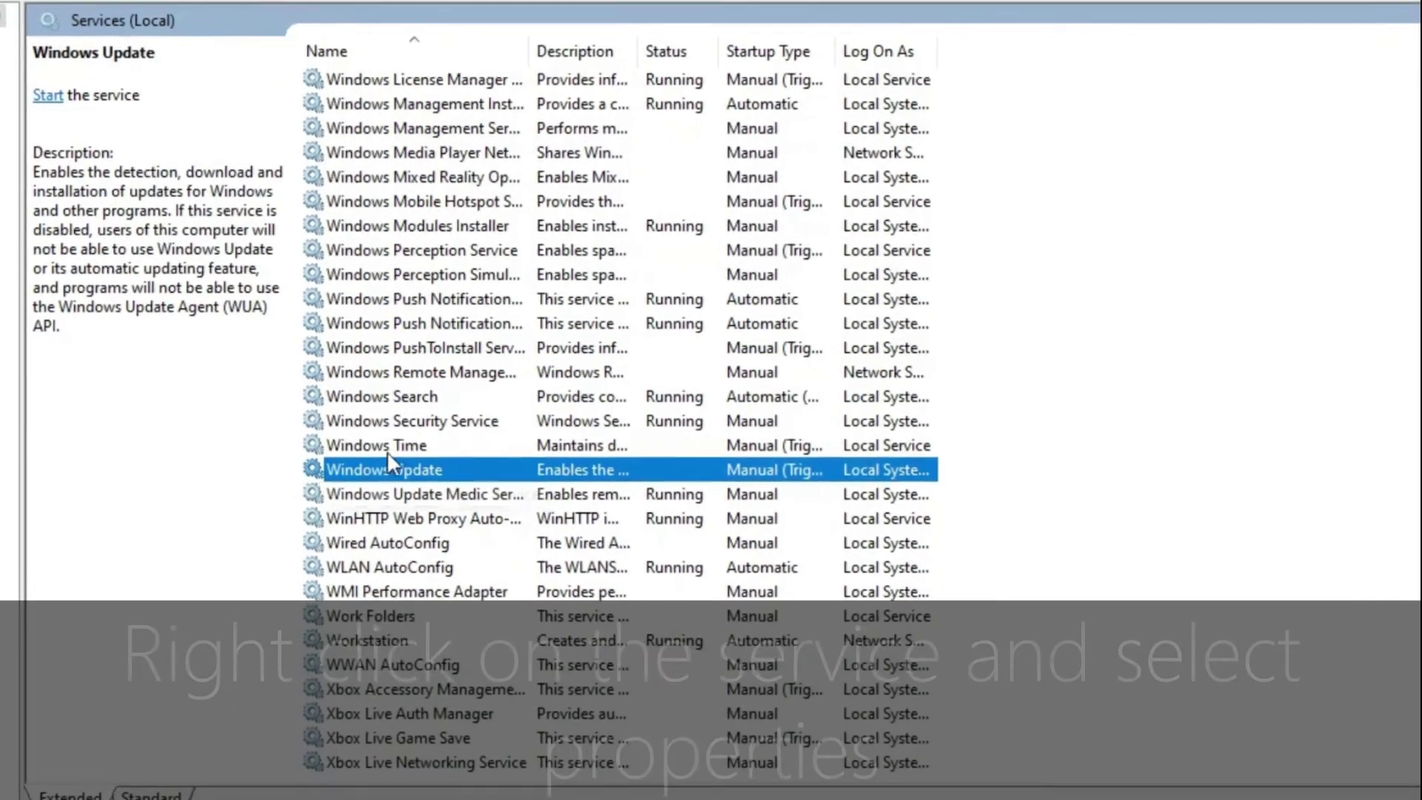
pyautogui.rightClick(390, 476)
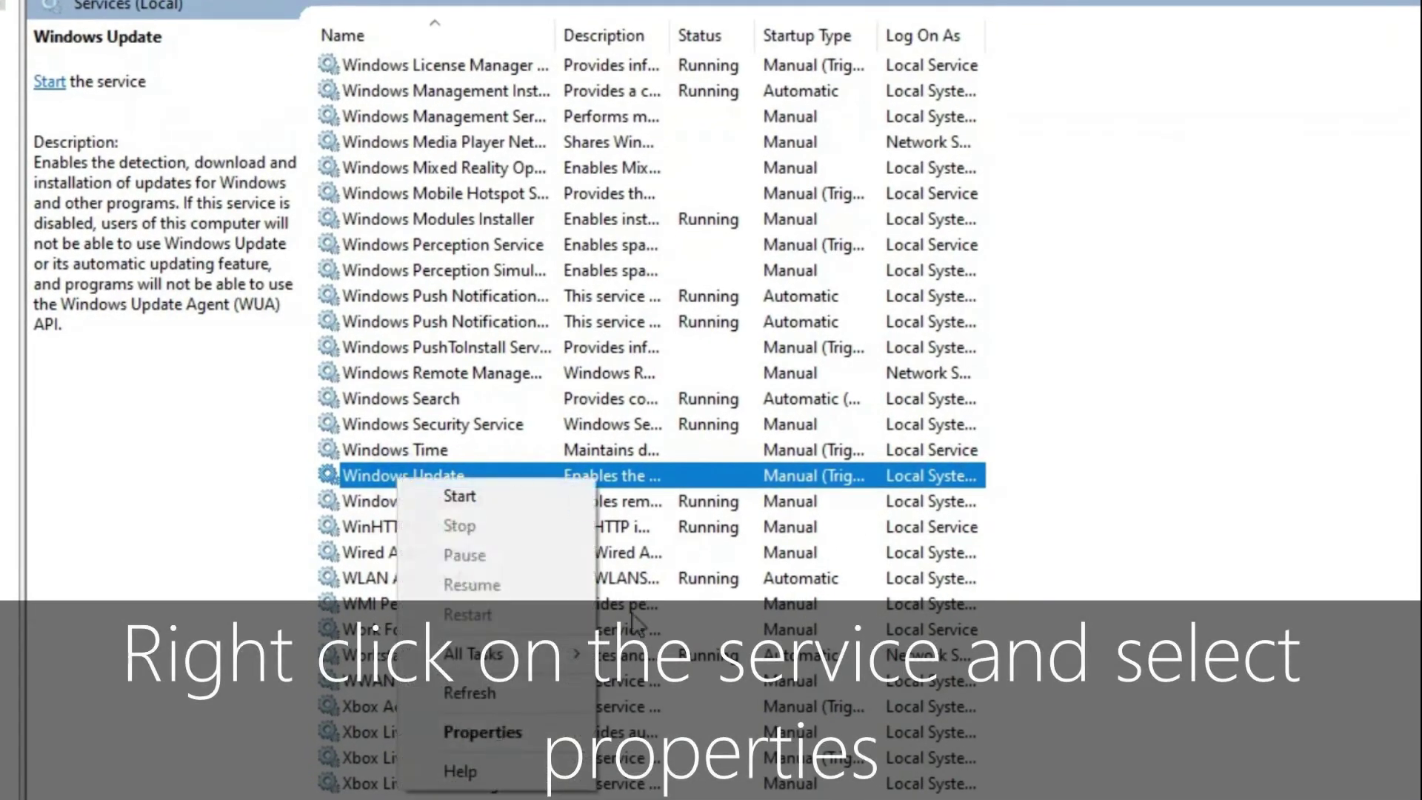
pyautogui.click(474, 733)
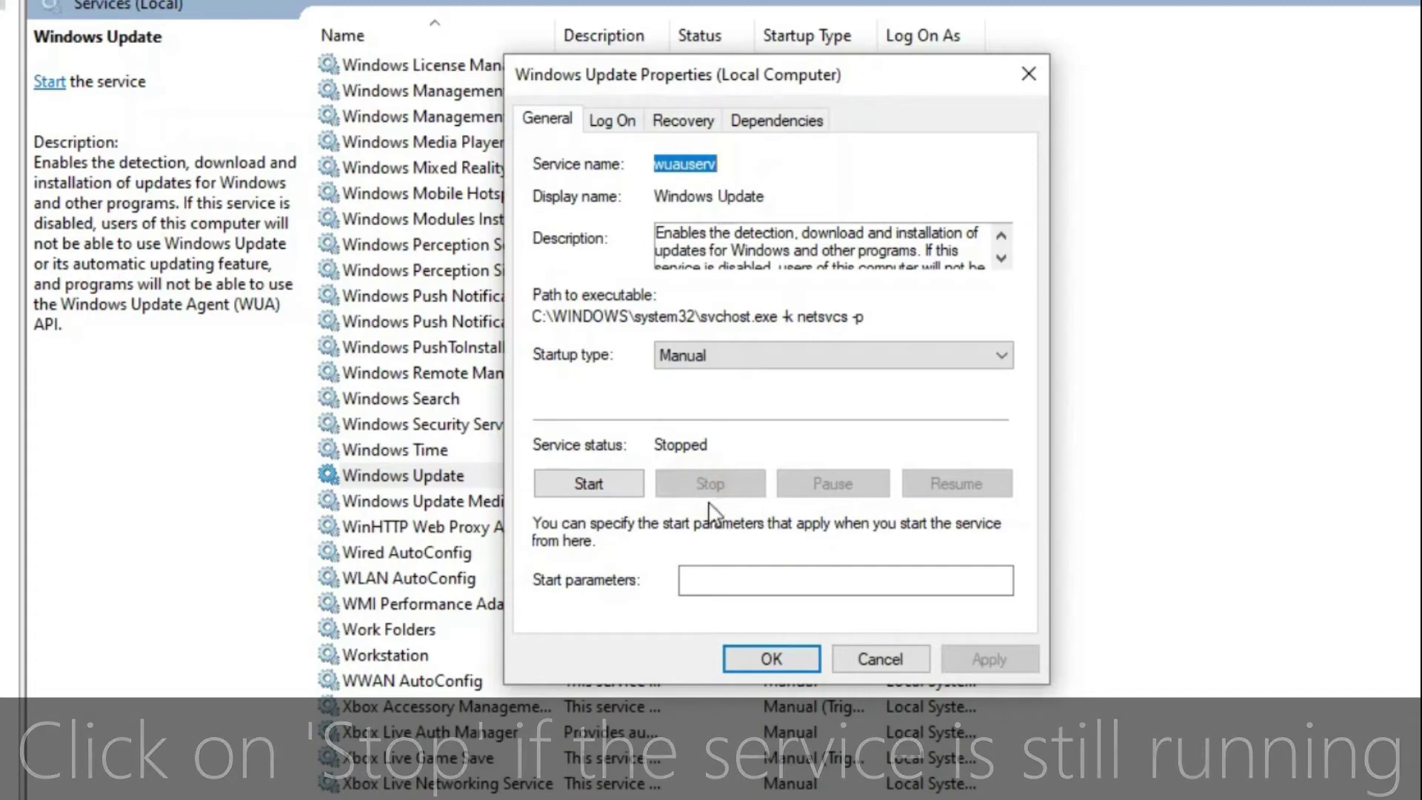
# - Set the Windows Update service's startup type to Disabled, and apply and confirm the change
pyautogui.click(726, 357)
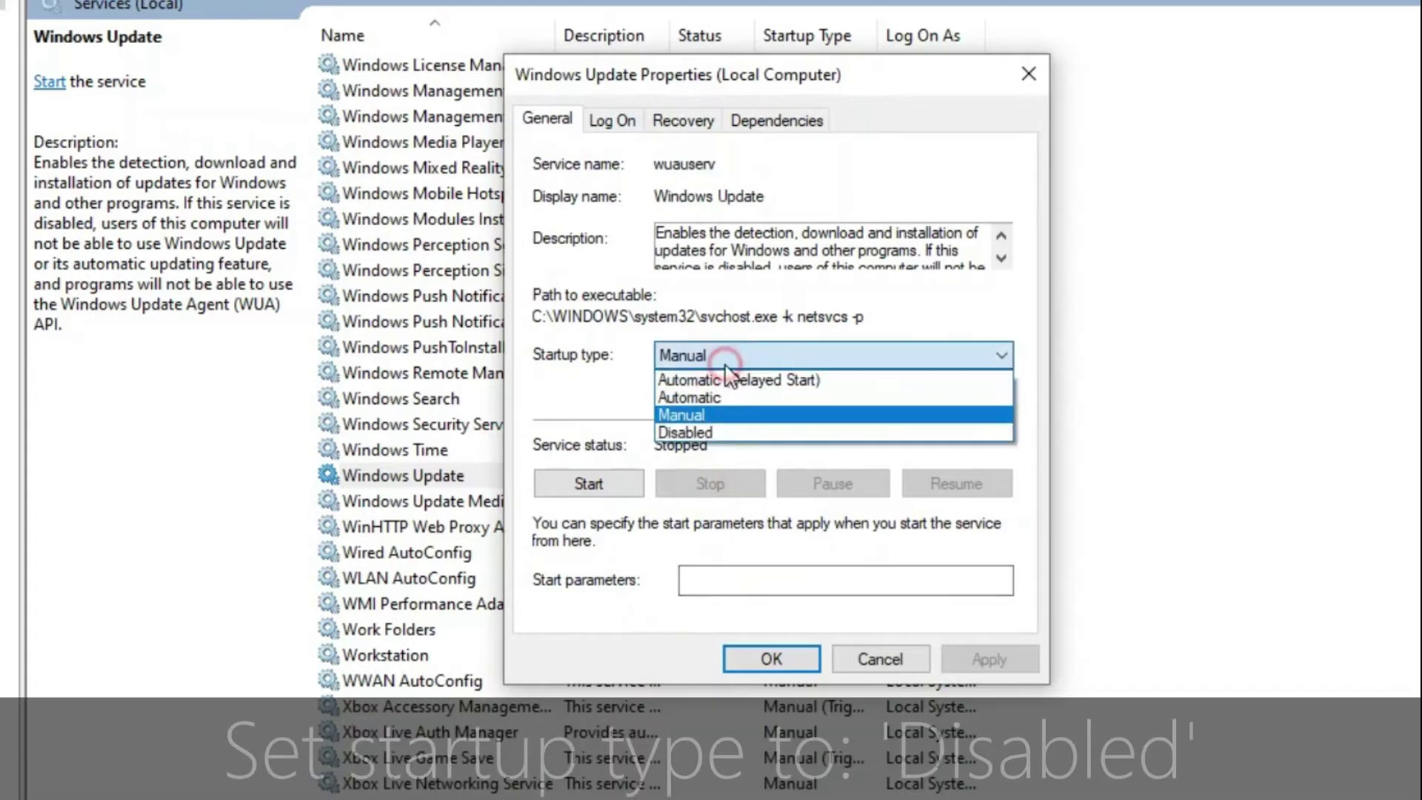
pyautogui.click(722, 430)
pyautogui.click(994, 661)
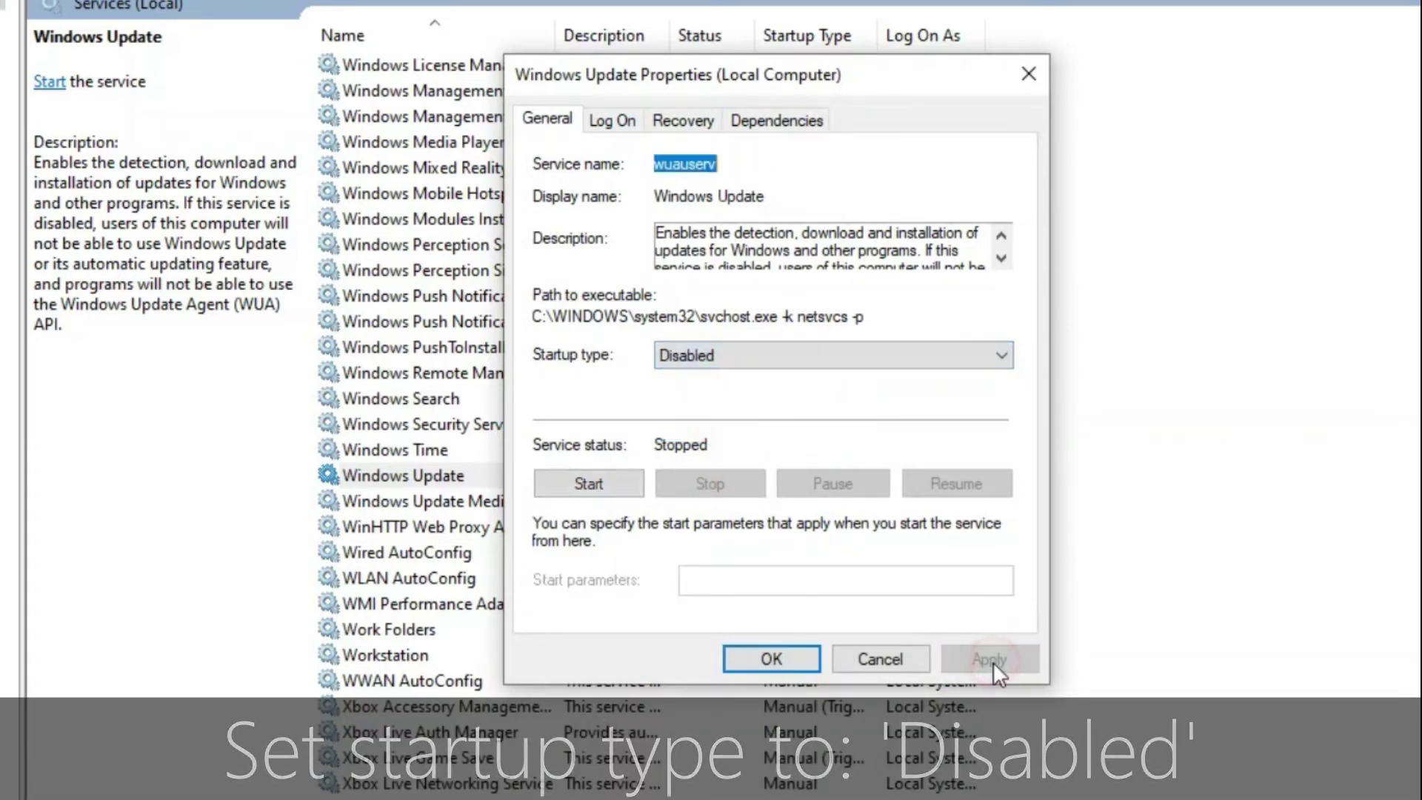
pyautogui.click(751, 663)
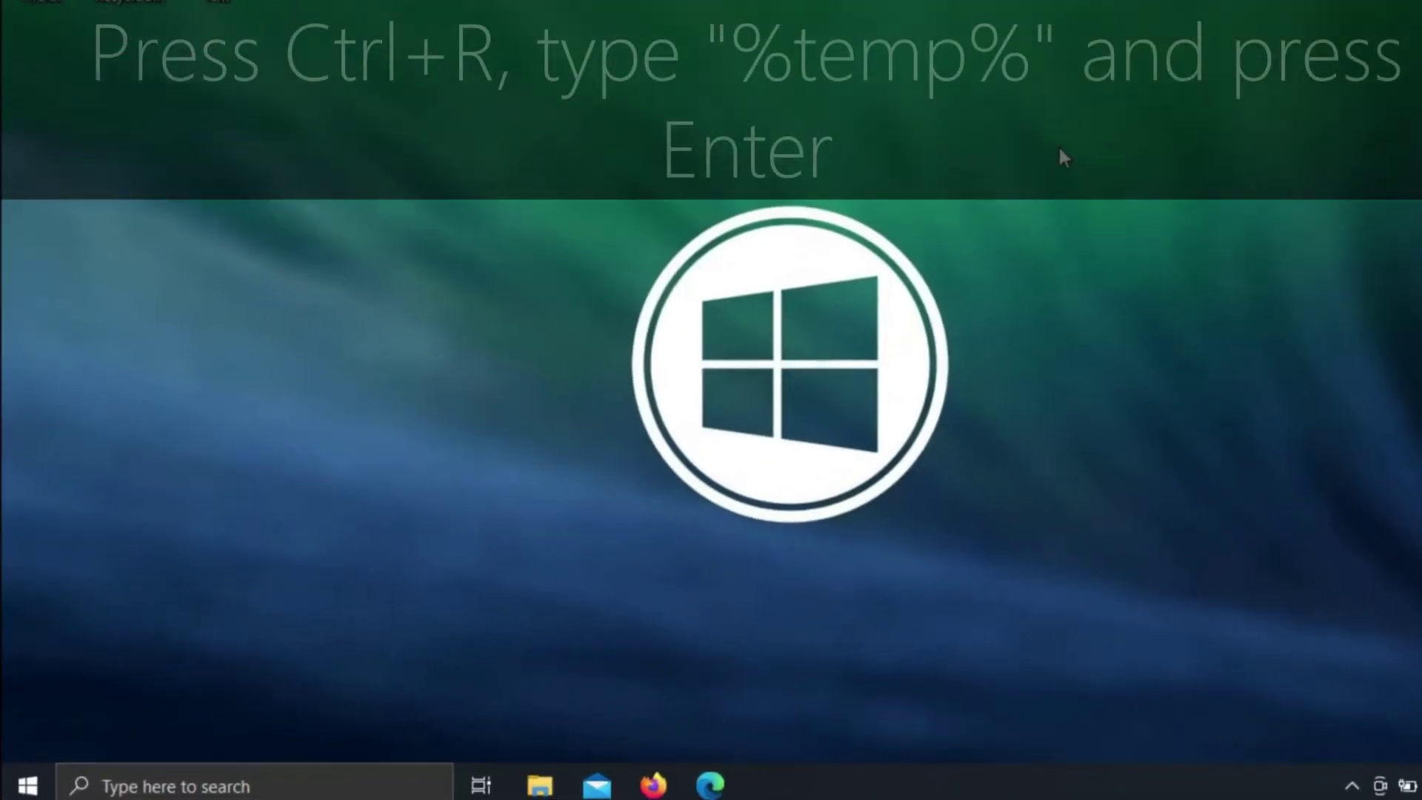
# - Open the temporary files folder by running %temp%
pyautogui.press('super+r')
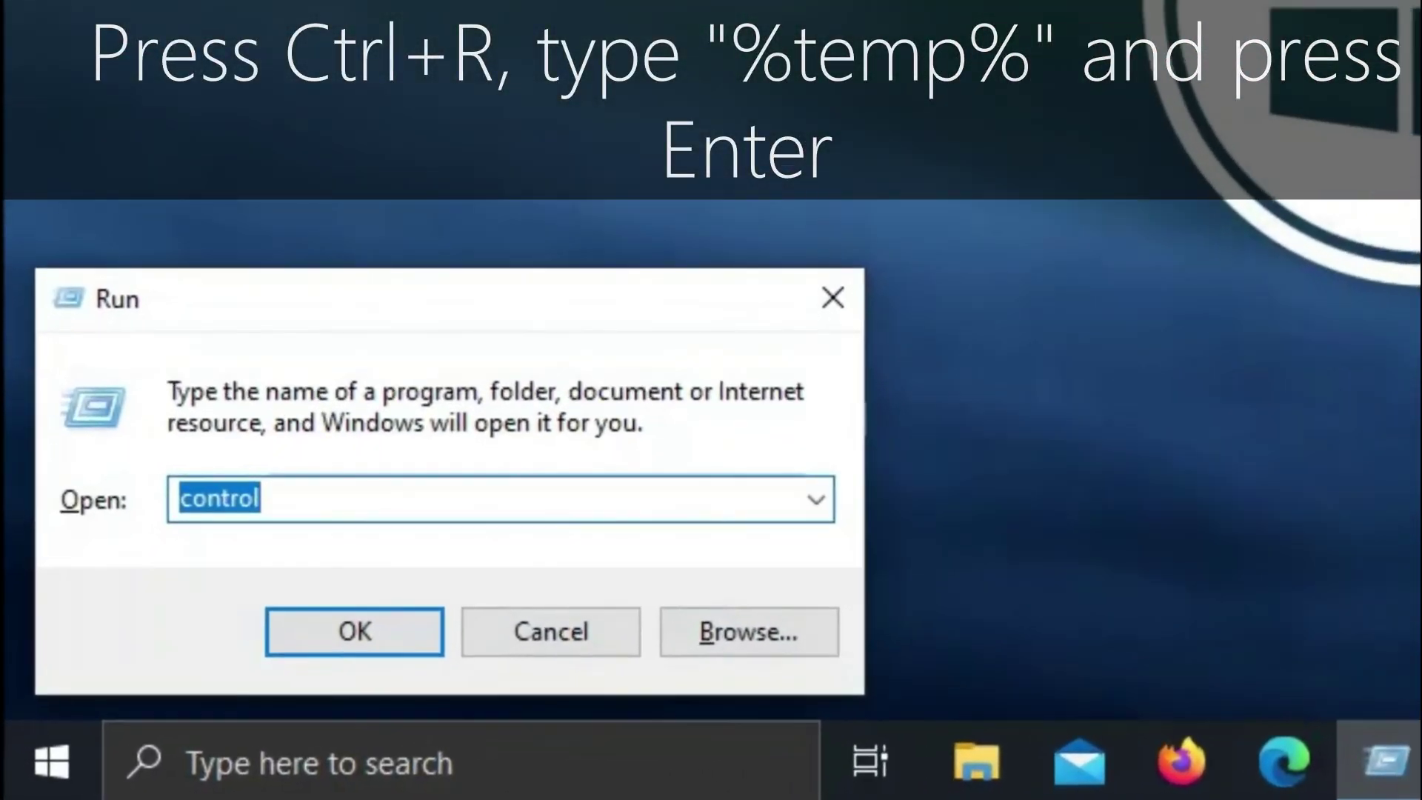
pyautogui.write('%temp')
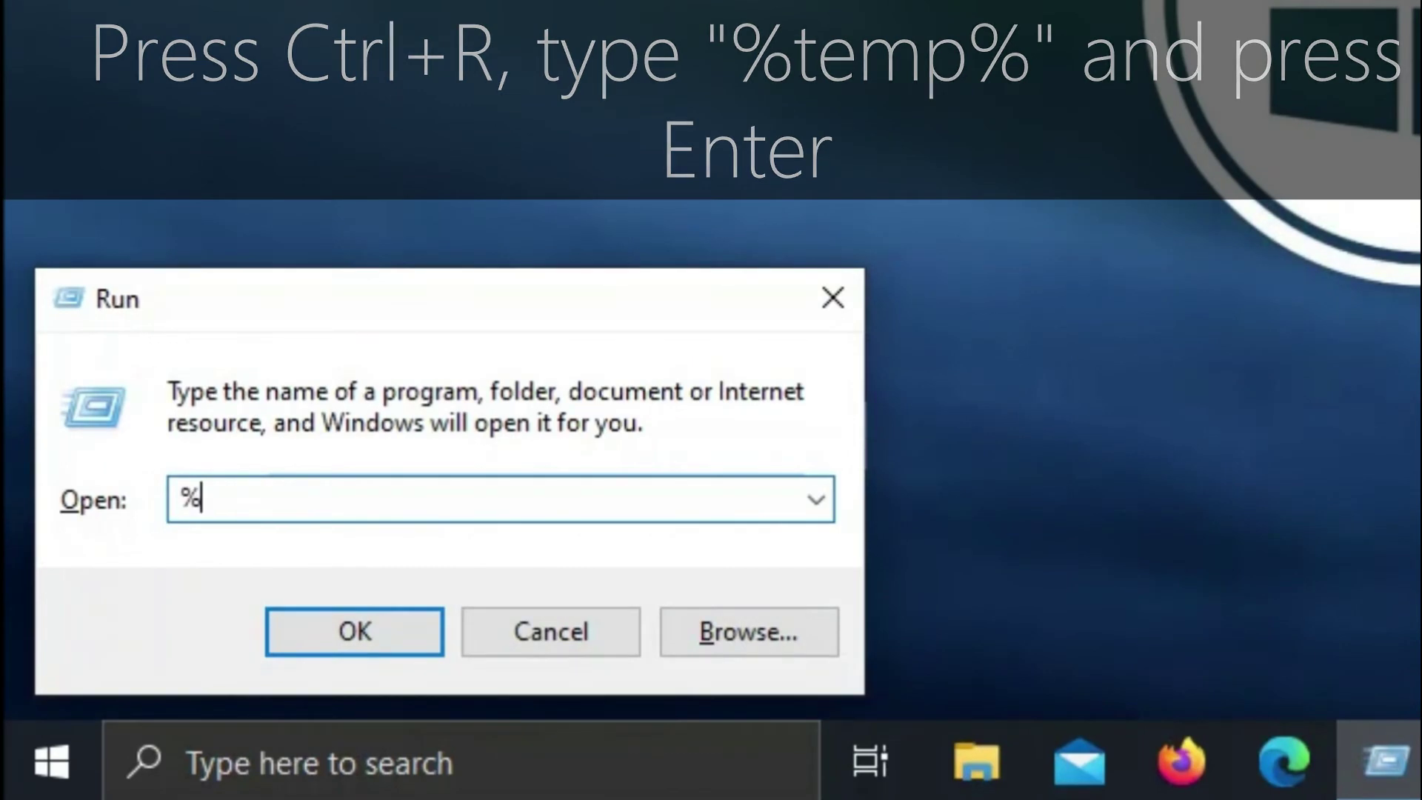
pyautogui.write('%')
pyautogui.press('Return')
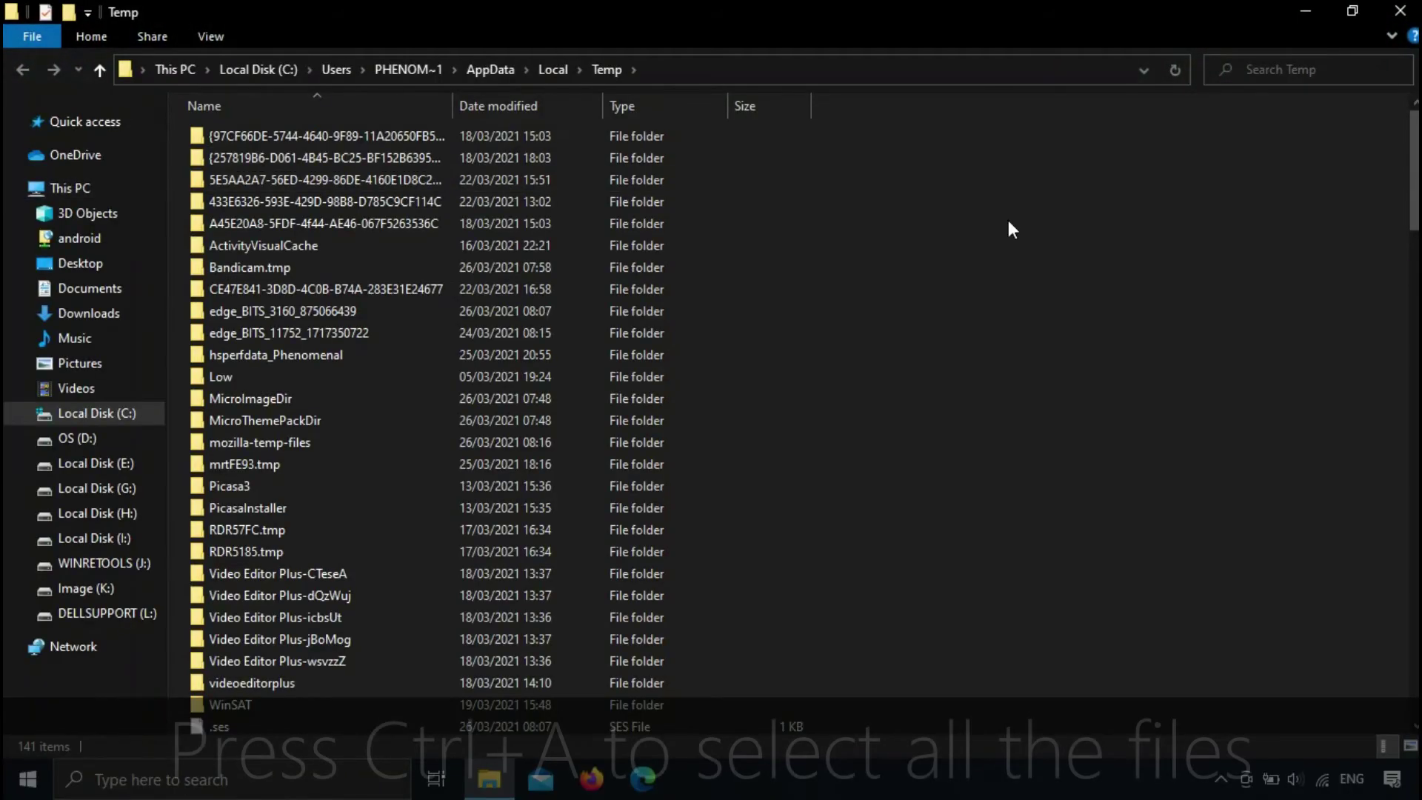
# - Delete everything in the Temp folder, granting administrator permission for all current items
pyautogui.moveTo(1007, 153); pyautogui.dragTo(1064, 234)
pyautogui.hotkey('ctrl', 'a')
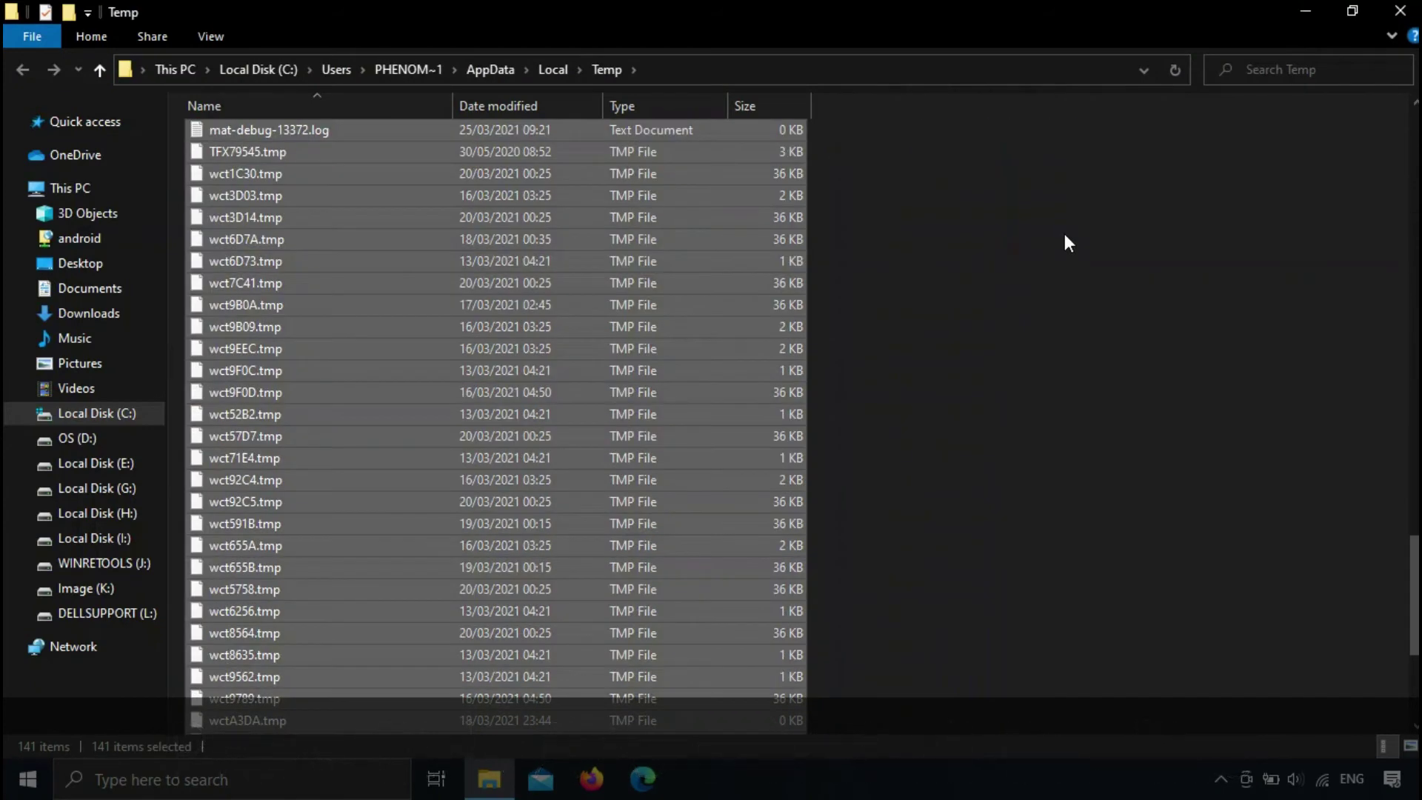
pyautogui.press('Delete')
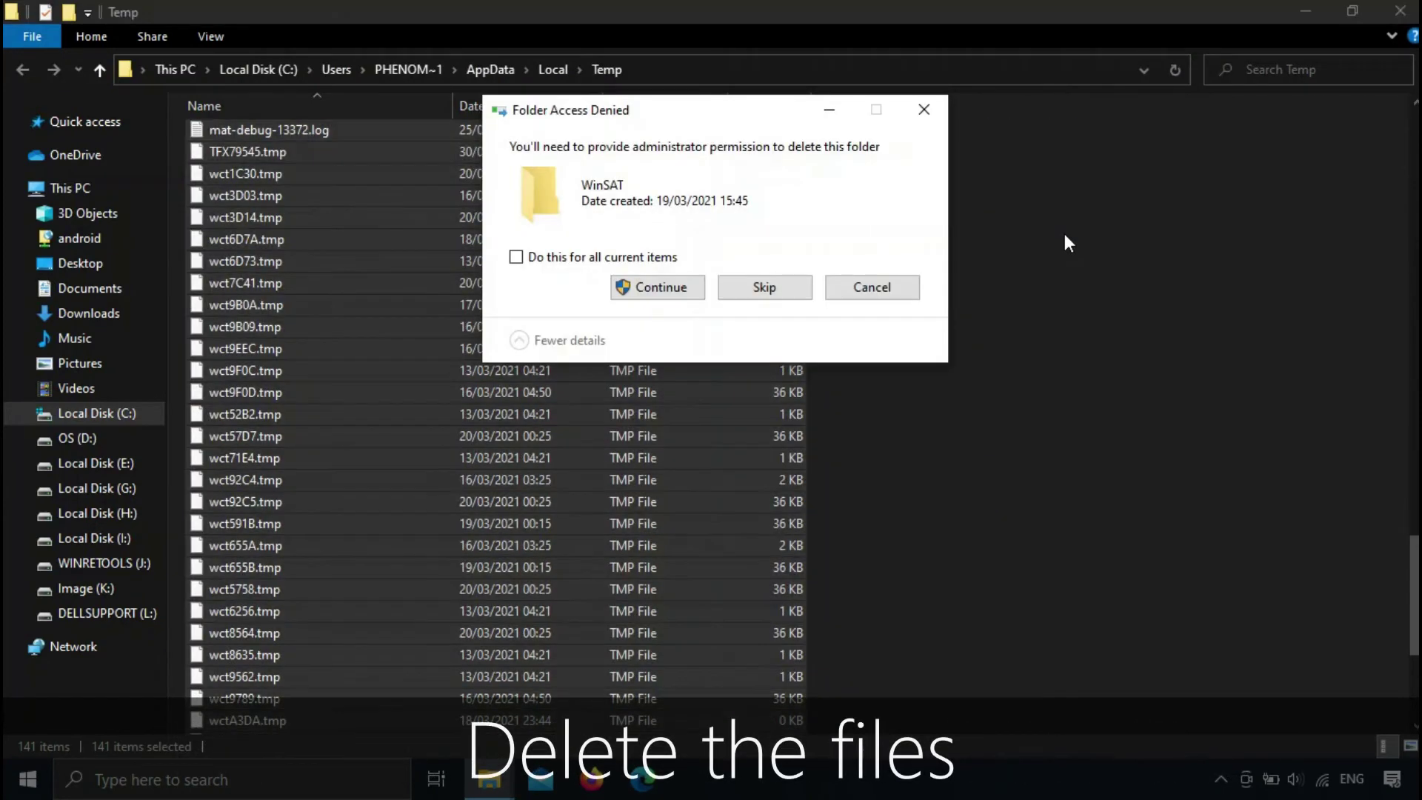
pyautogui.click(634, 259)
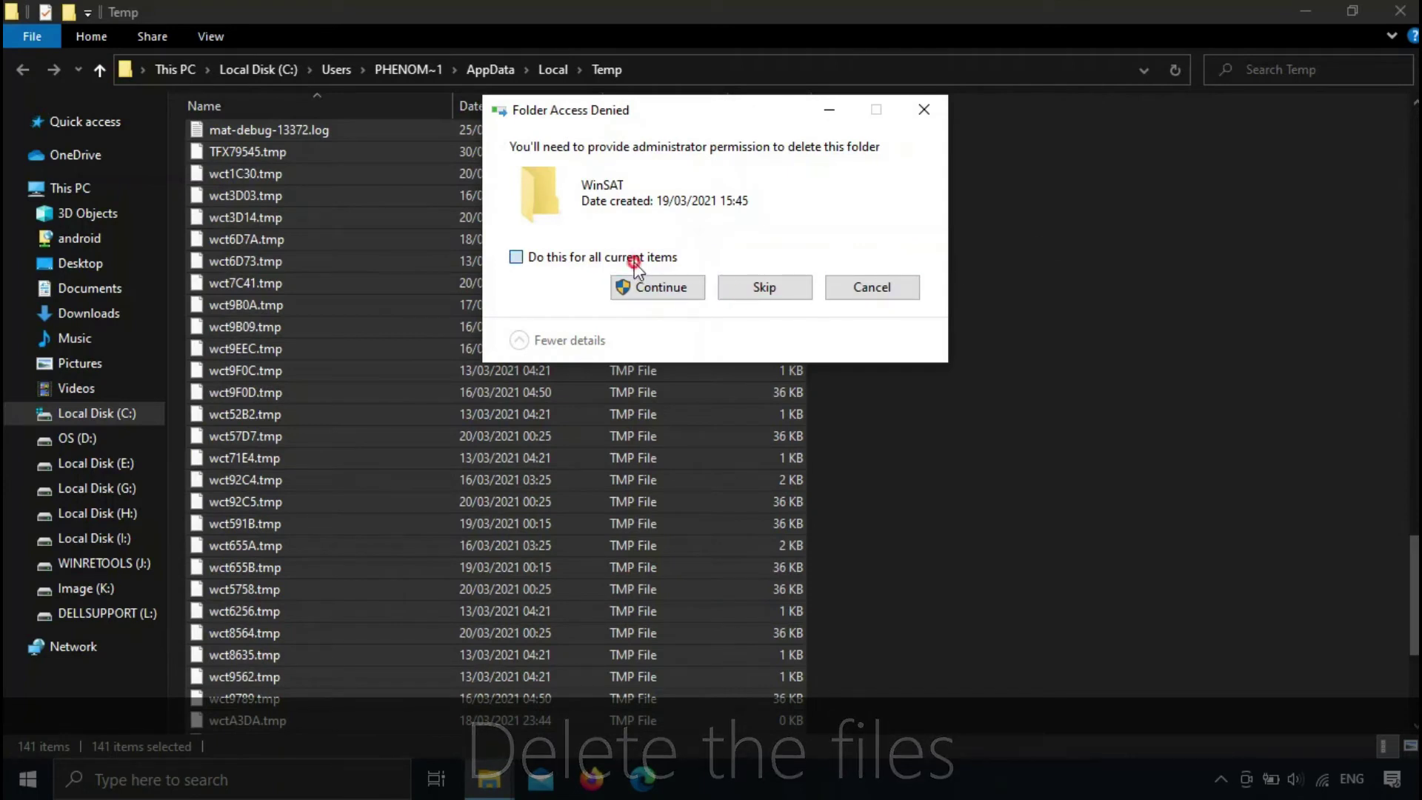
pyautogui.click(635, 293)
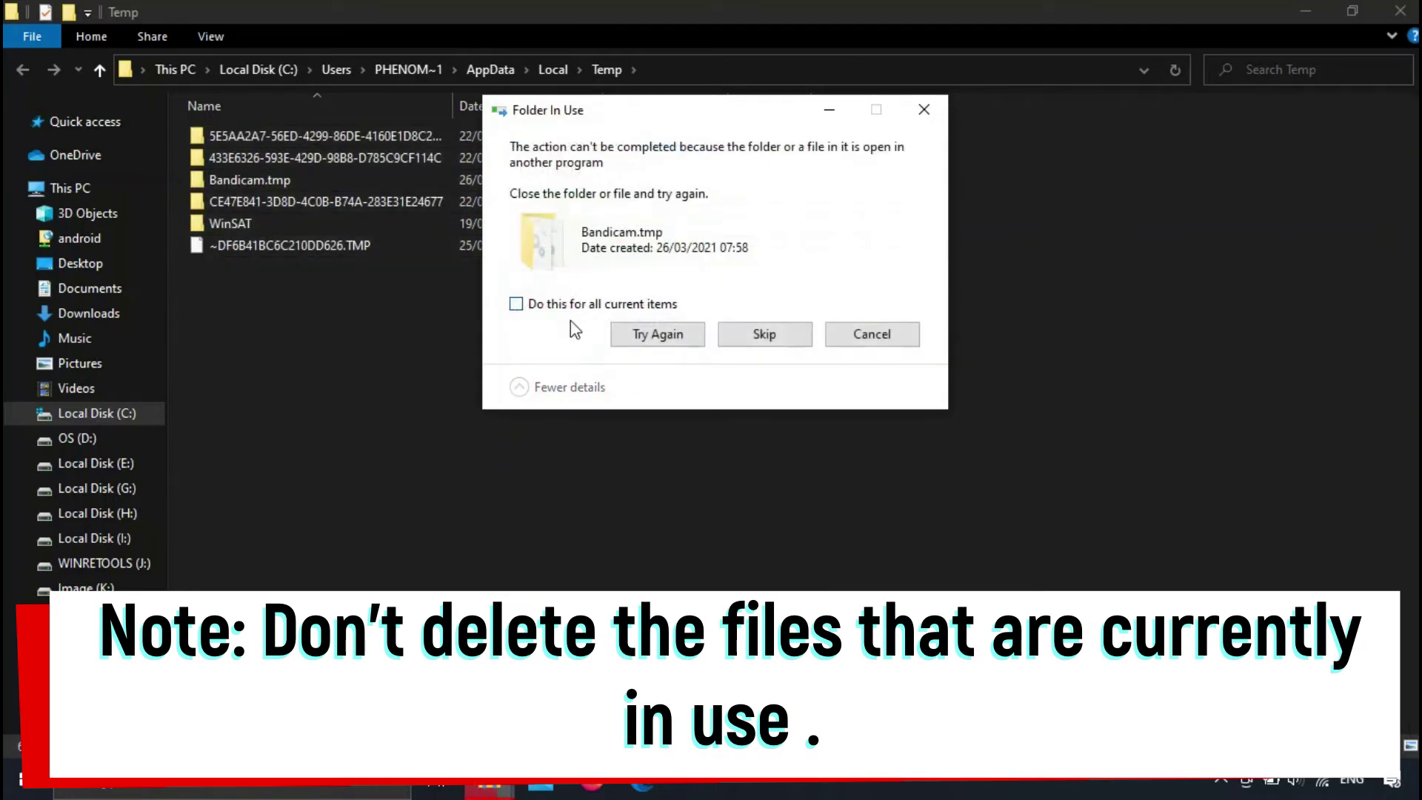
# - Retry deleting the in-use items, including Bandicam.tmp, and skip all current items that are still in use
pyautogui.click(570, 320)
pyautogui.click(635, 333)
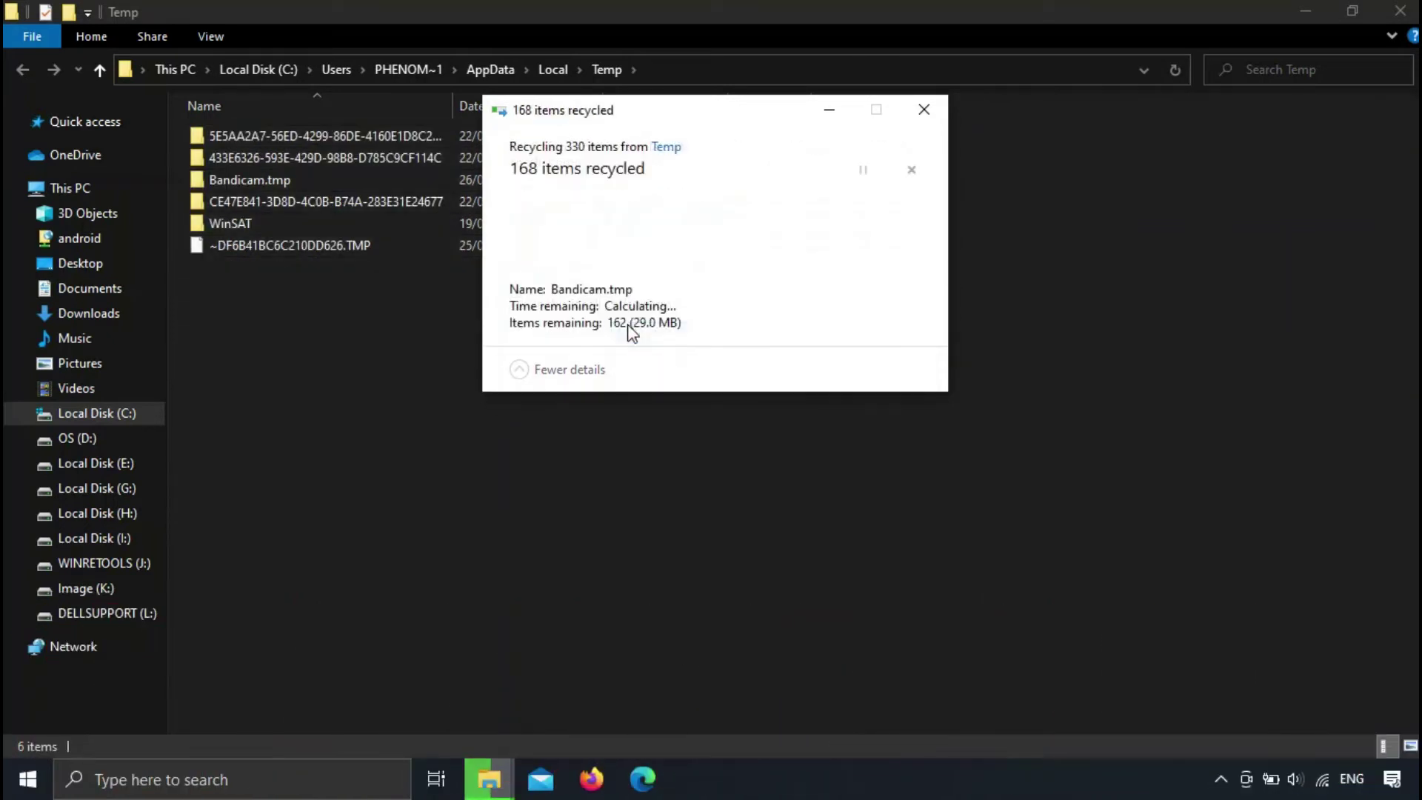
pyautogui.click(631, 333)
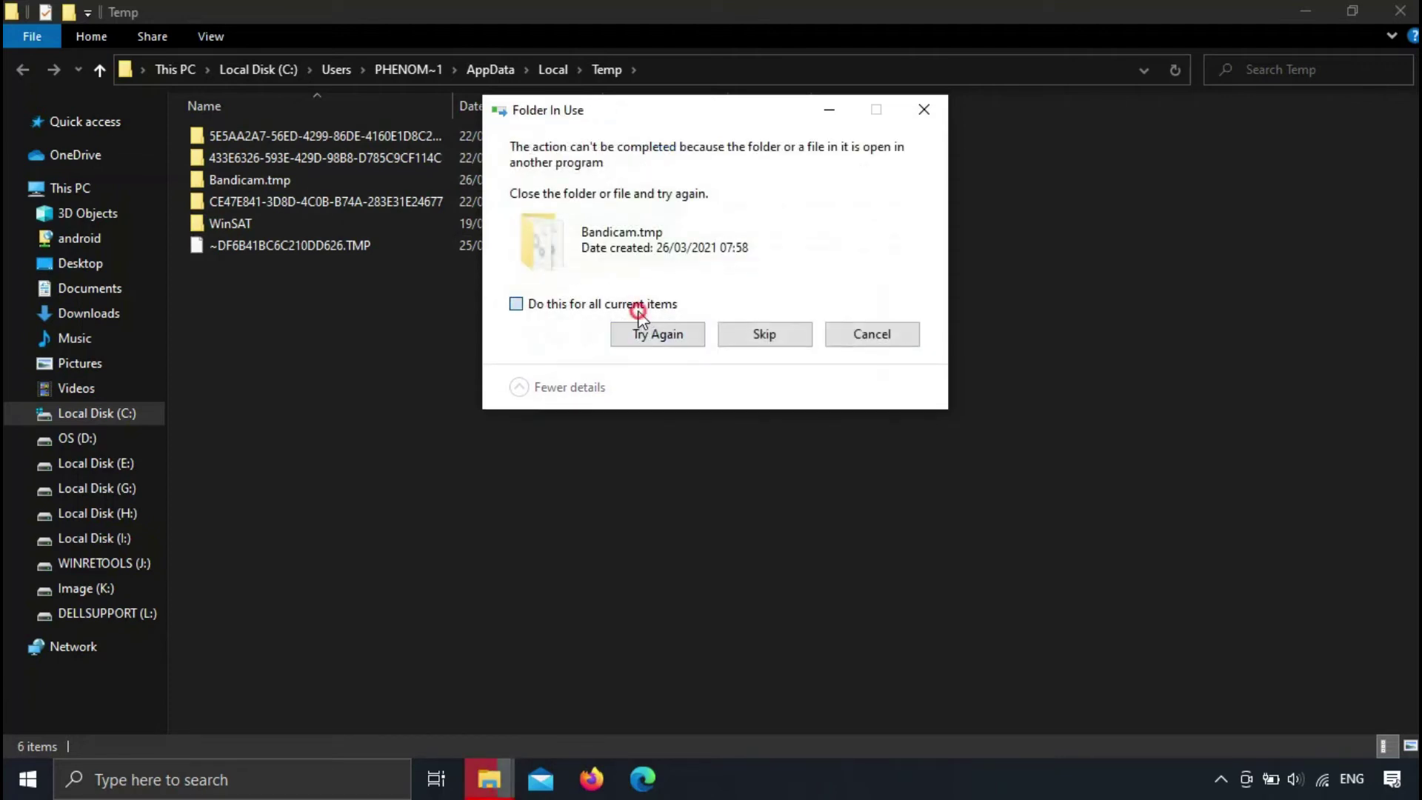
pyautogui.click(778, 336)
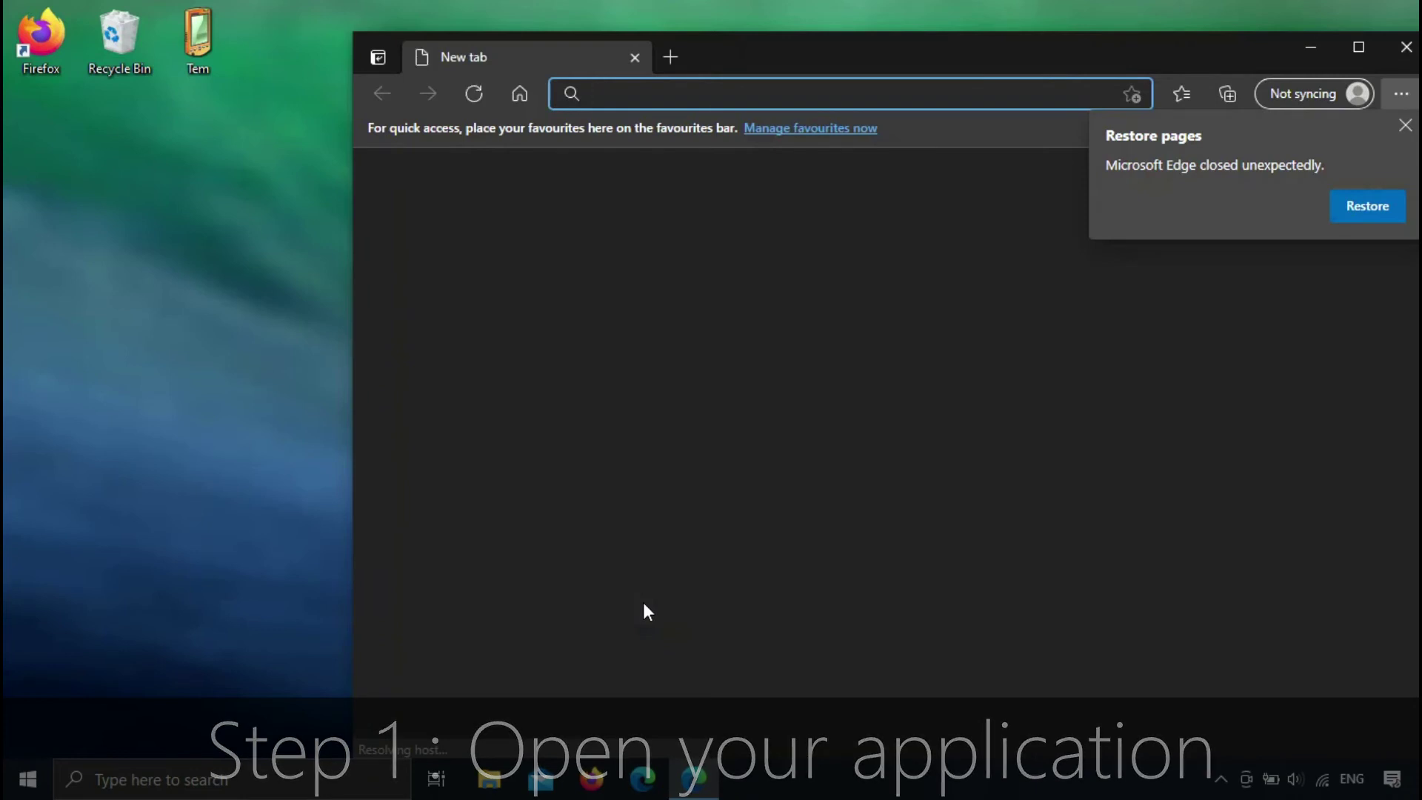
# - Maximize the Microsoft Edge window without restoring its previous pages, and open the Xbox Game Bar over it
pyautogui.click(1404, 126)
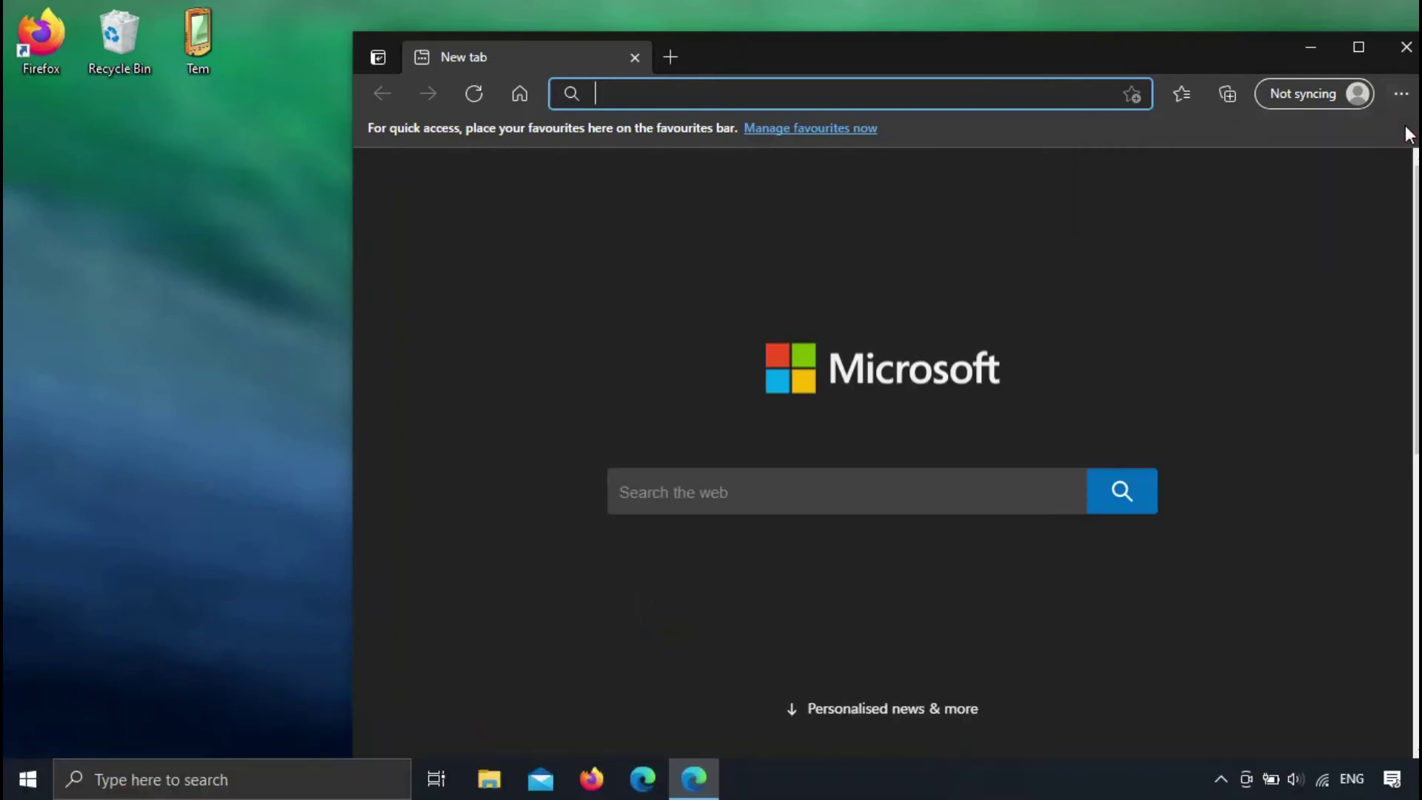
pyautogui.click(1354, 46)
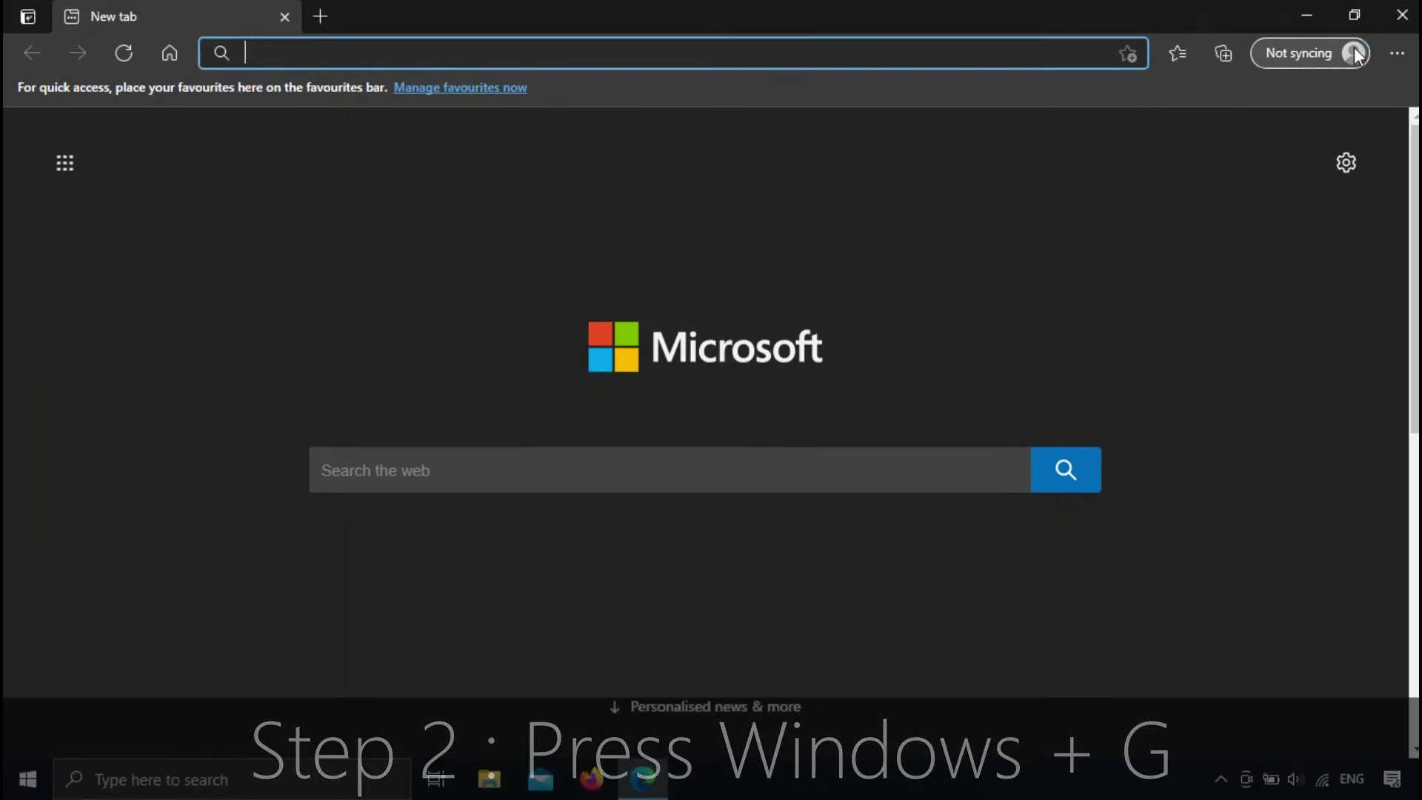
pyautogui.press('super+g')
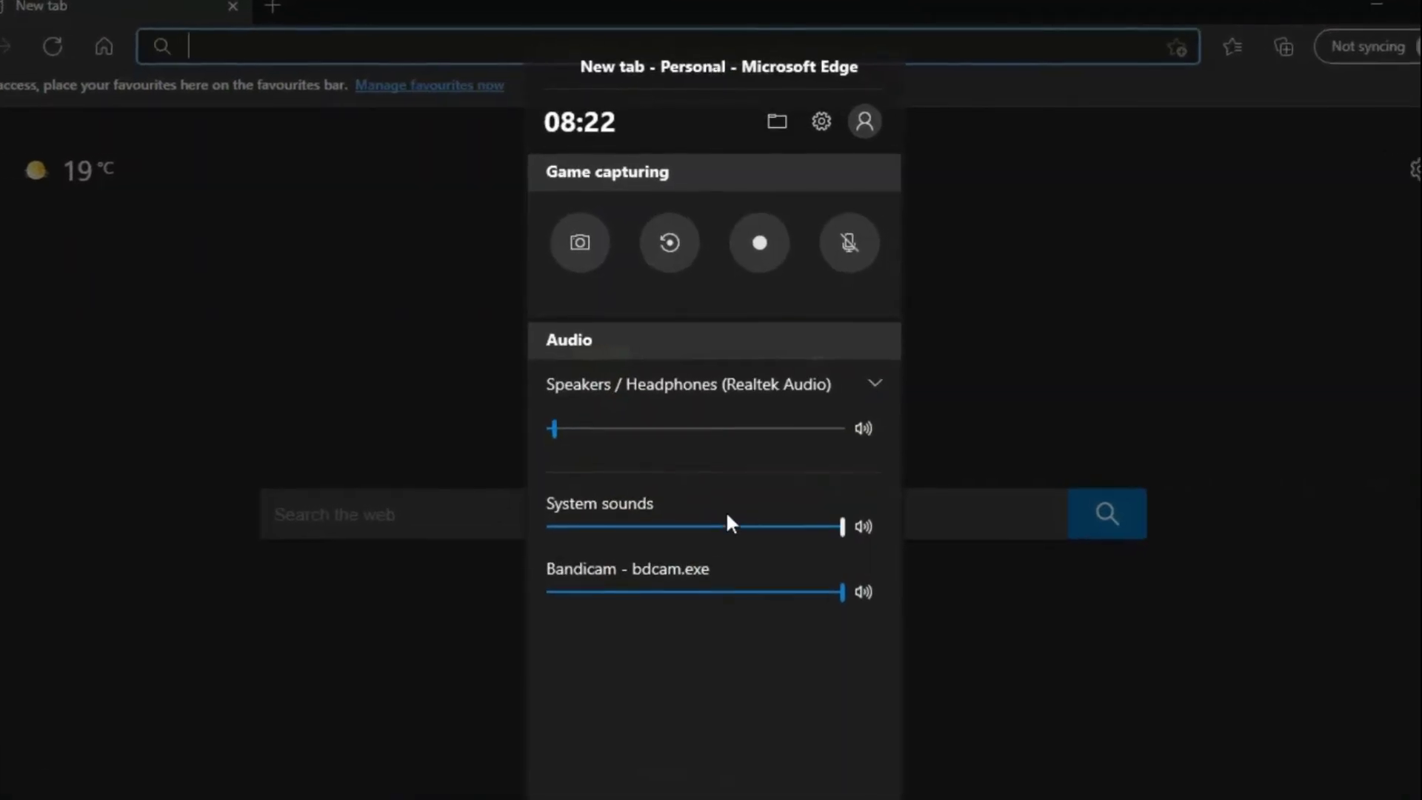
# - Record a short clip of the browser window with the Game Bar and stop the recording
pyautogui.click(765, 266)
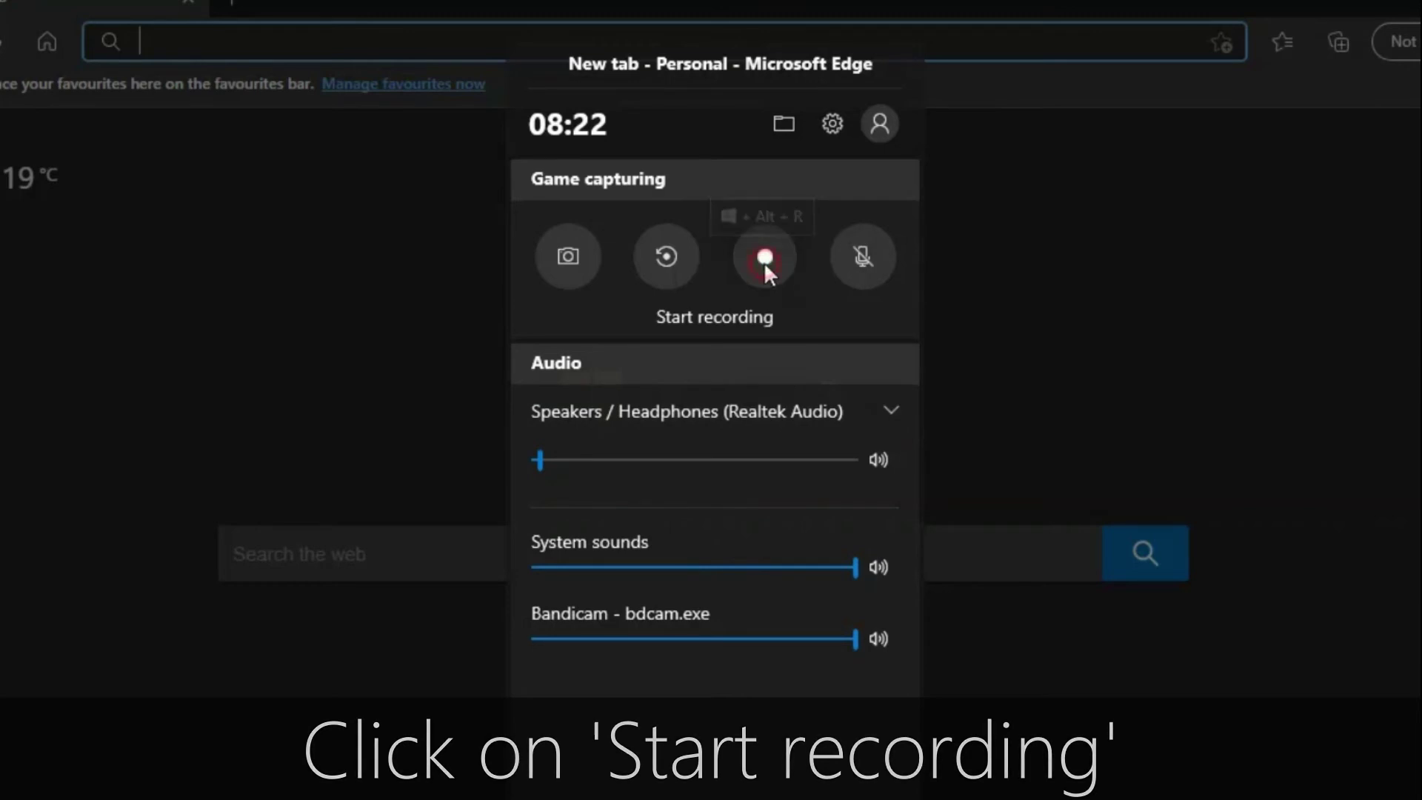
pyautogui.click(542, 475)
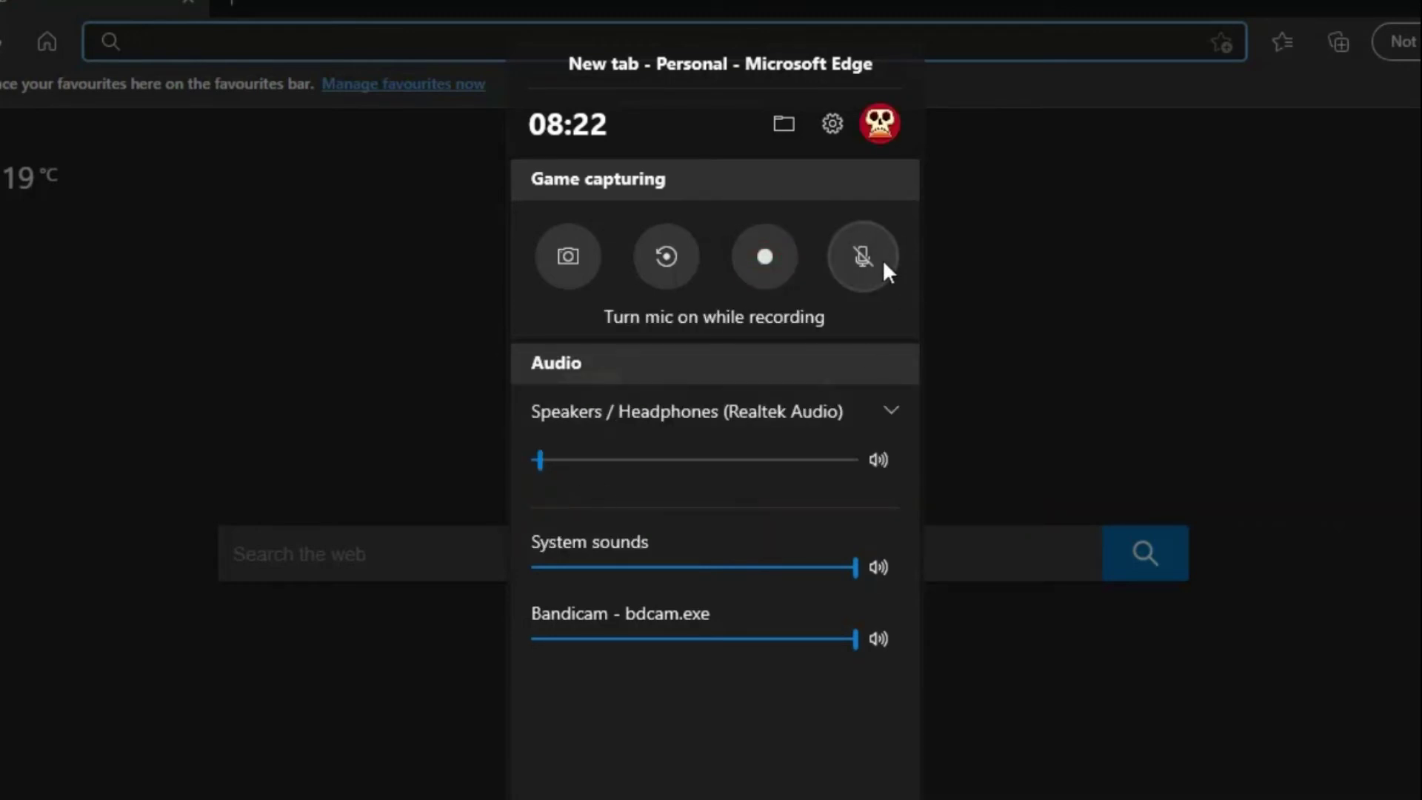
pyautogui.click(762, 255)
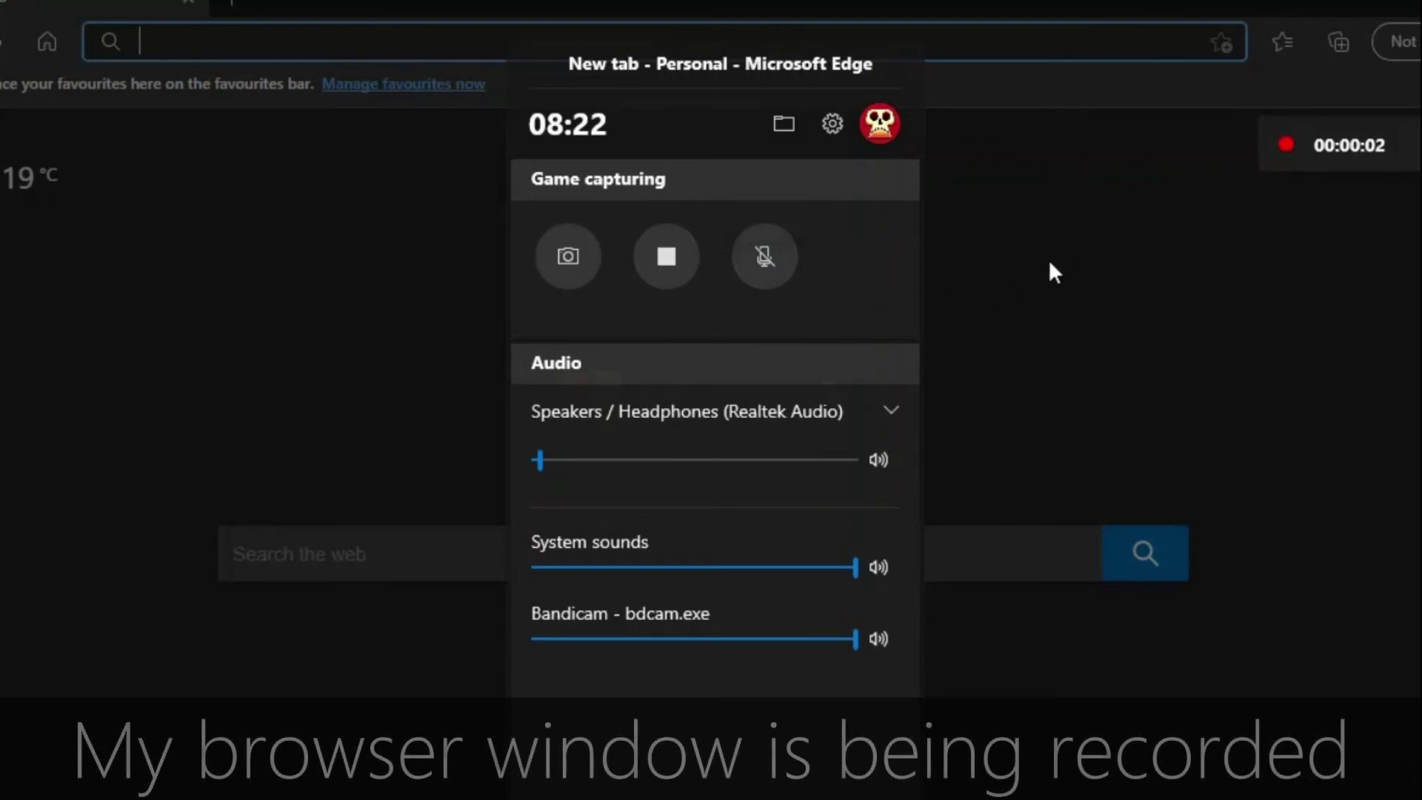
pyautogui.click(1067, 252)
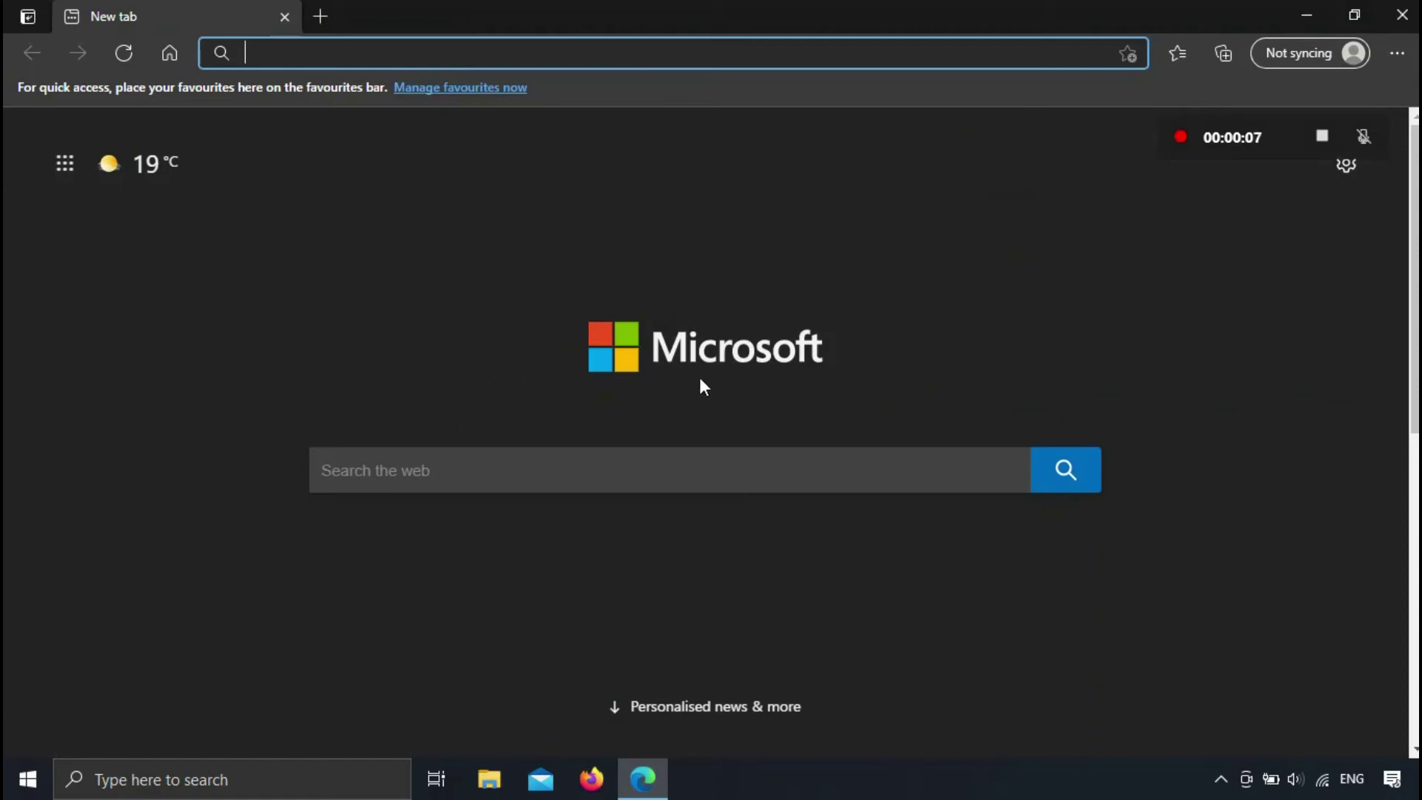
pyautogui.click(1321, 143)
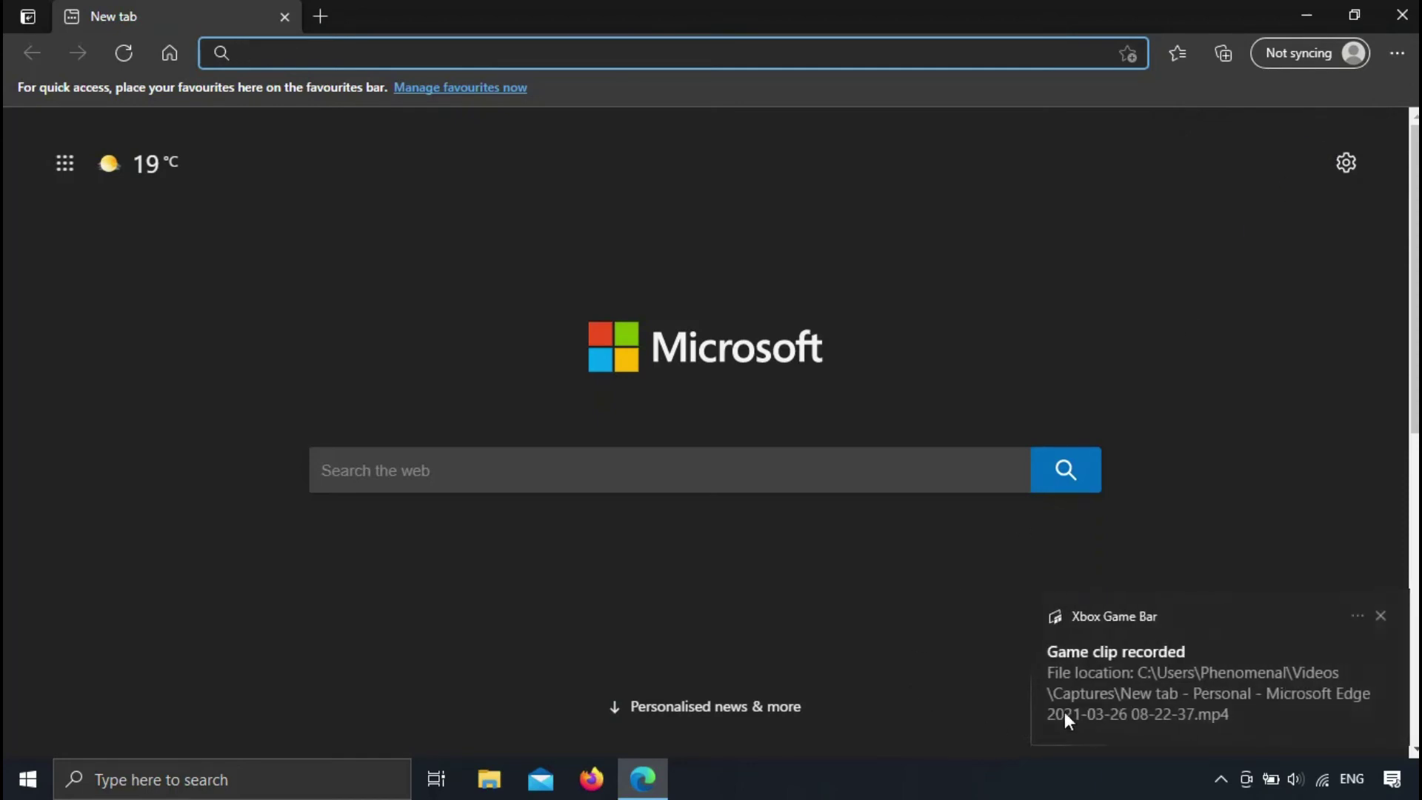
# - Open the recorded clip's Captures folder and play the new Microsoft Edge video full screen, declining Movies & TV as the default player
pyautogui.click(1085, 710)
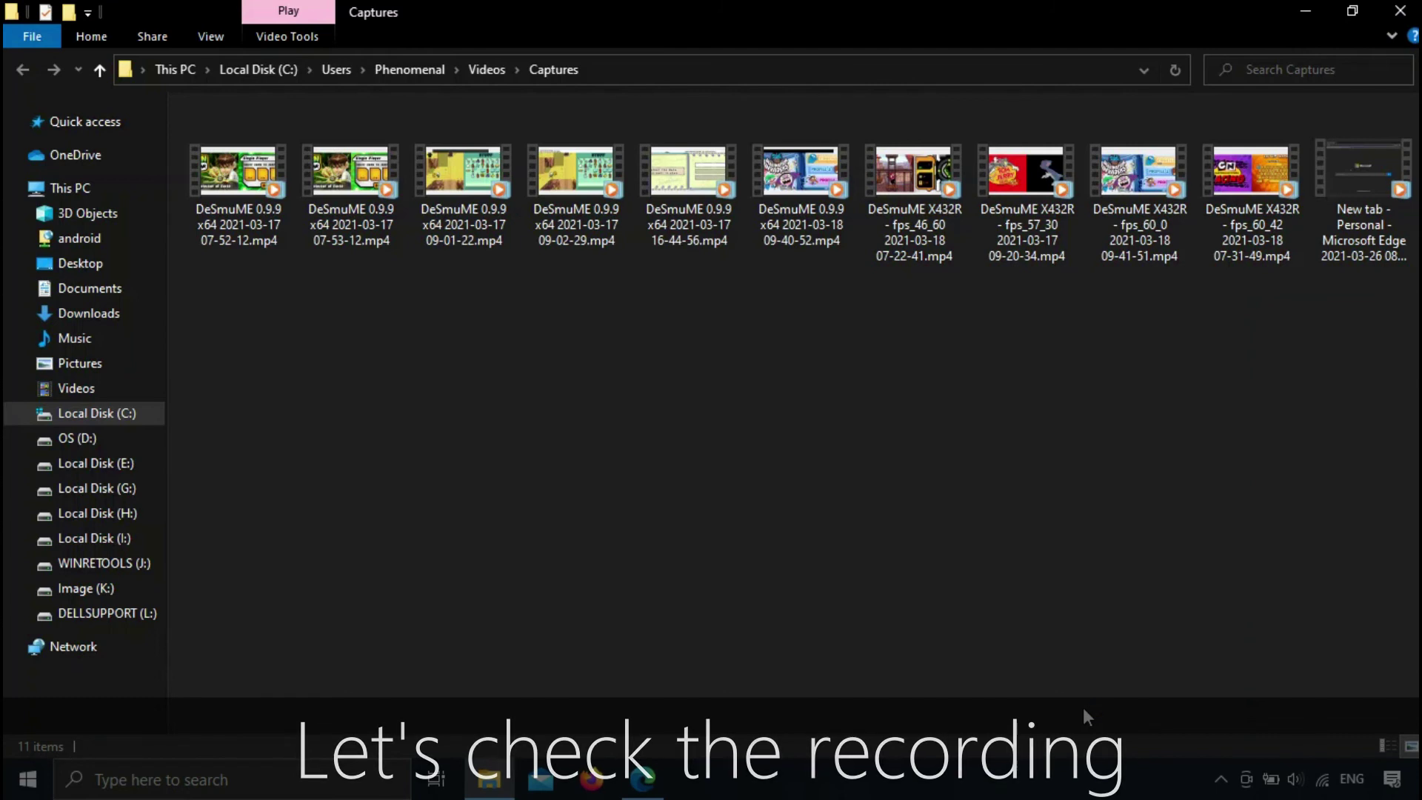
pyautogui.click(1367, 256)
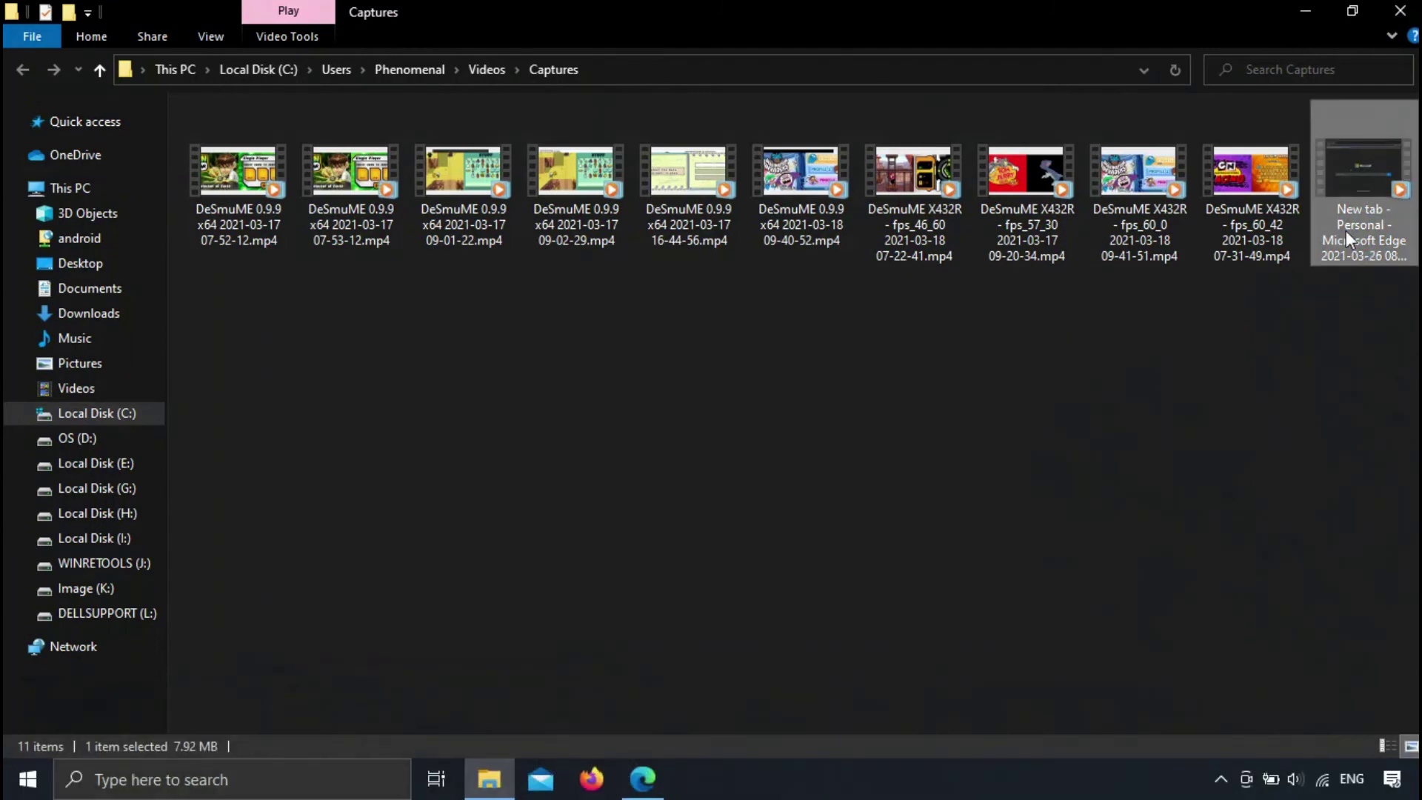
pyautogui.rightClick(1345, 236)
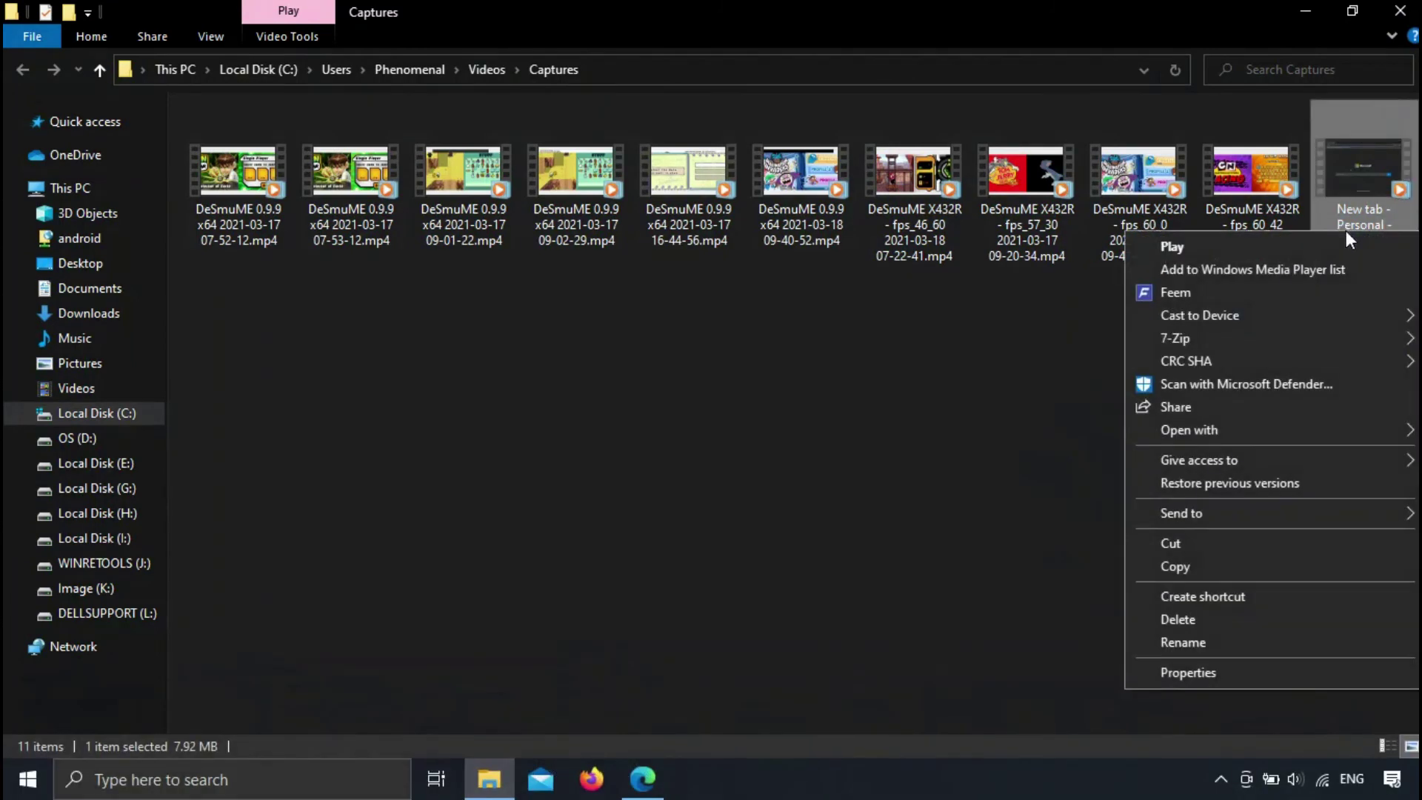
pyautogui.click(1255, 248)
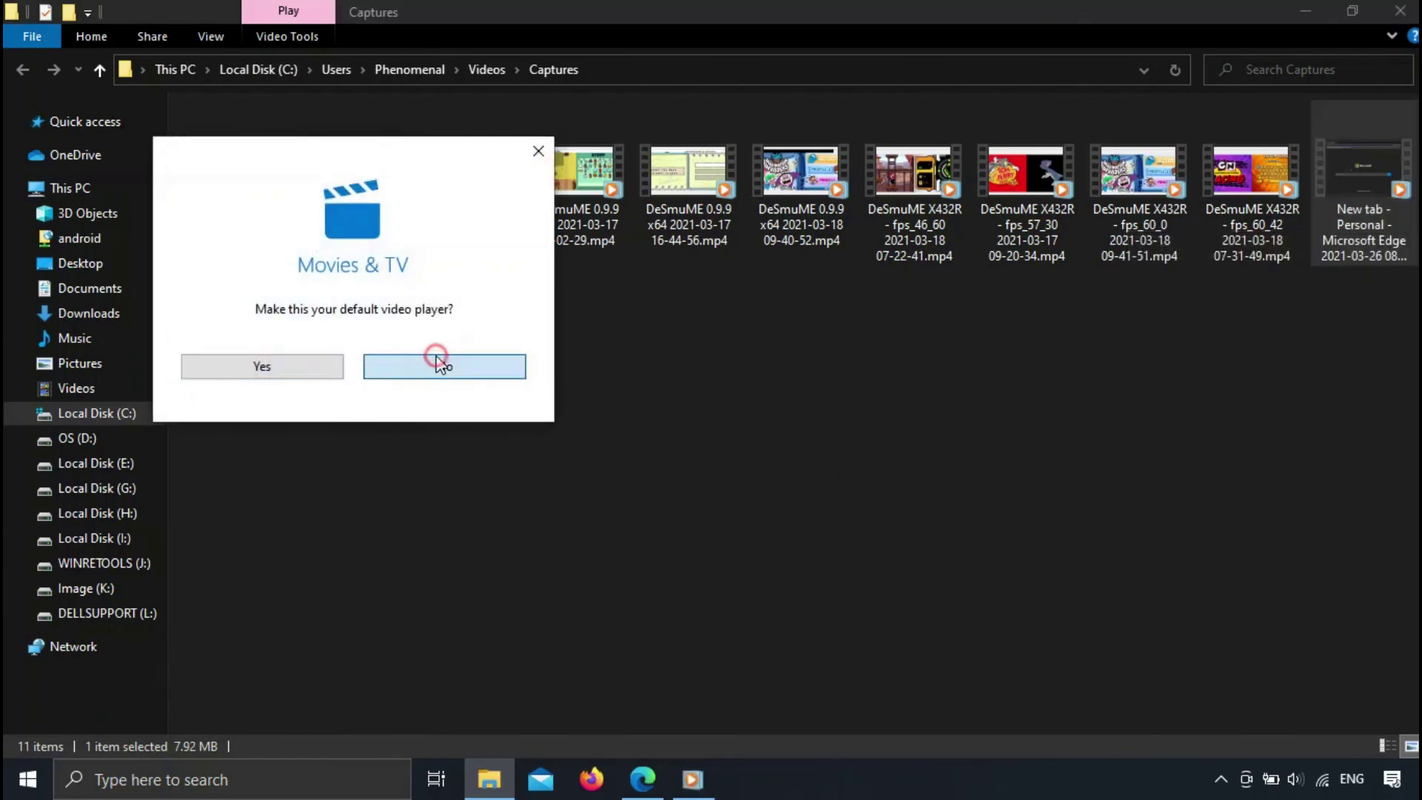
pyautogui.click(441, 363)
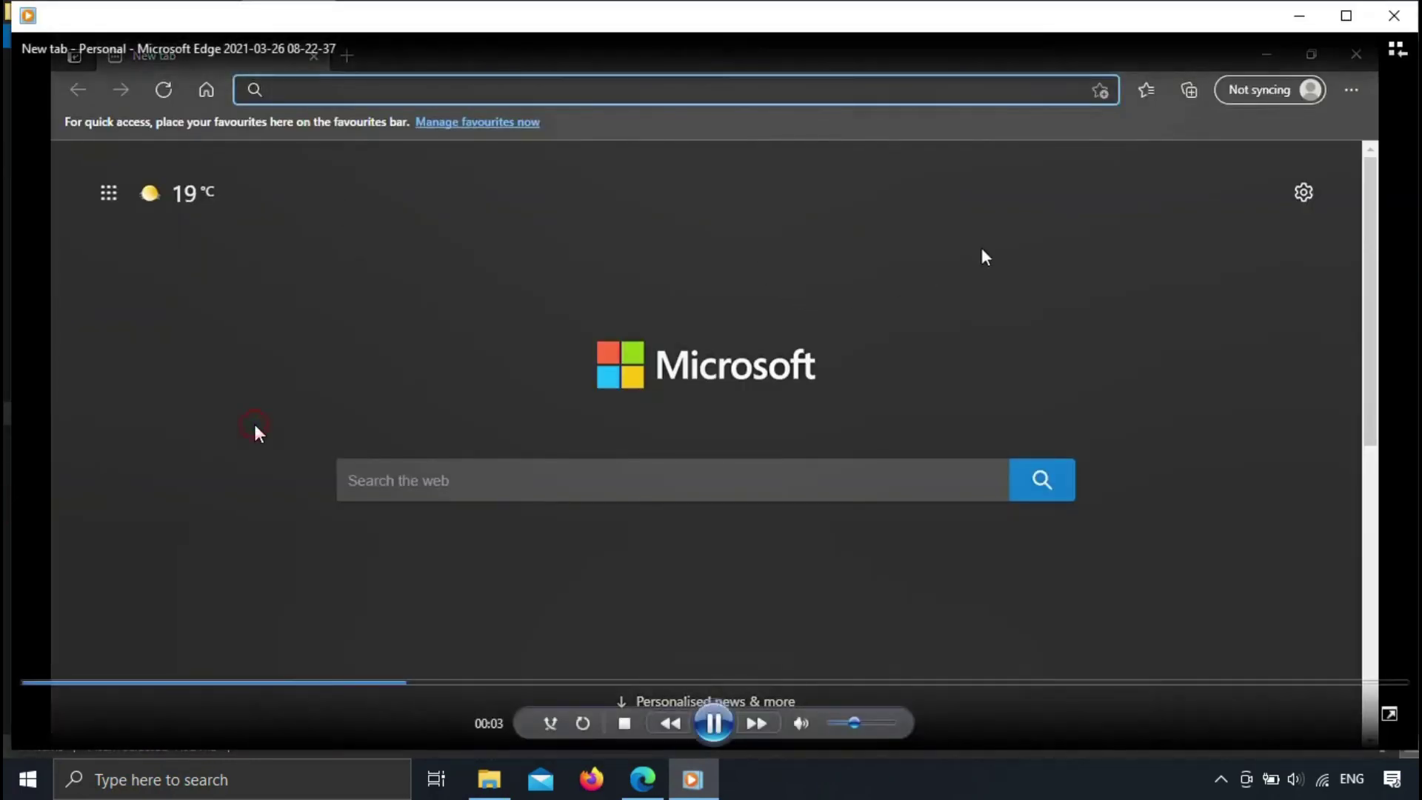
pyautogui.doubleClick(255, 424)
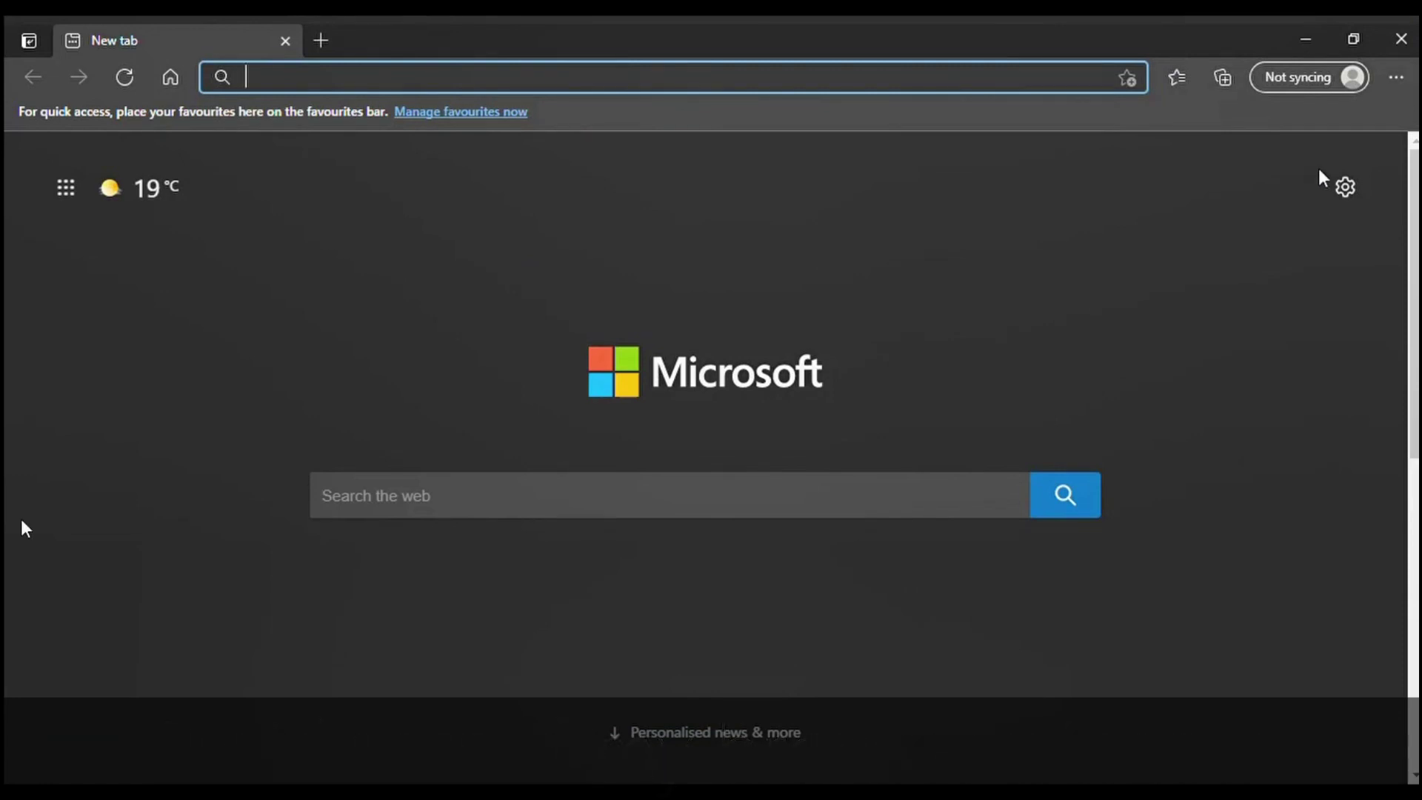
pyautogui.moveTo(290, 337)
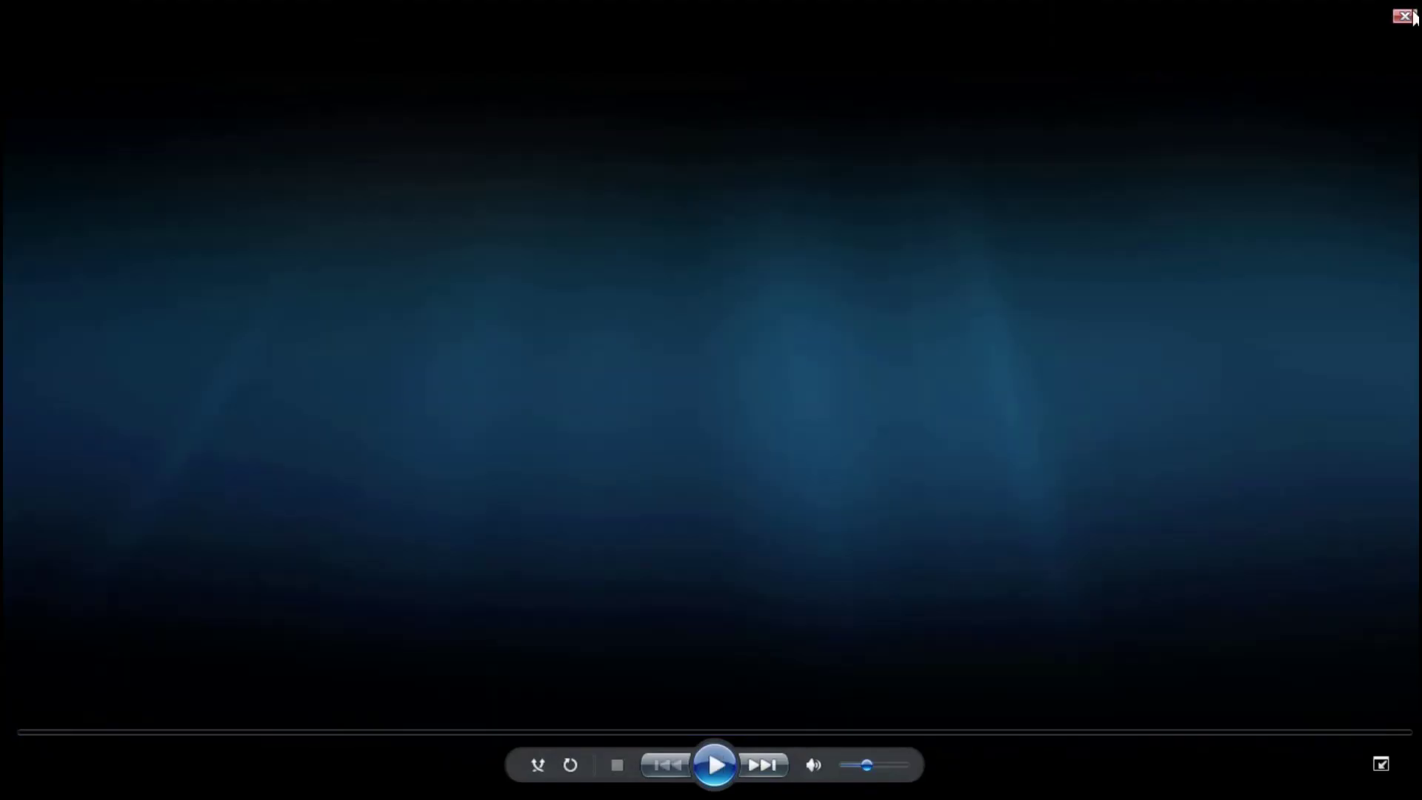